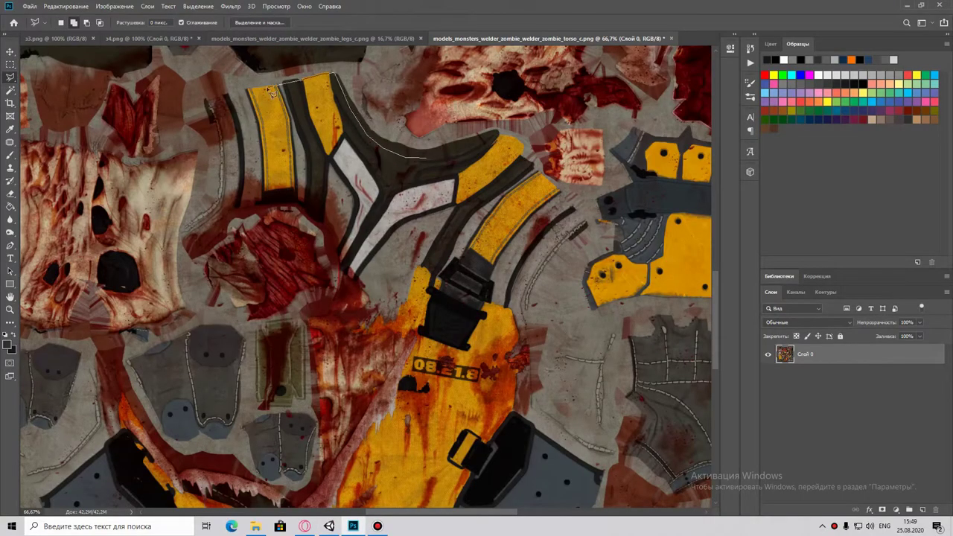
Zoom the torso texture to 100% and lasso-outline the large flesh patch.
key("z")
key("ctrl+minus")
key("ctrl+minus")
key("ctrl+minus")
key("ctrl+shift+Tab")
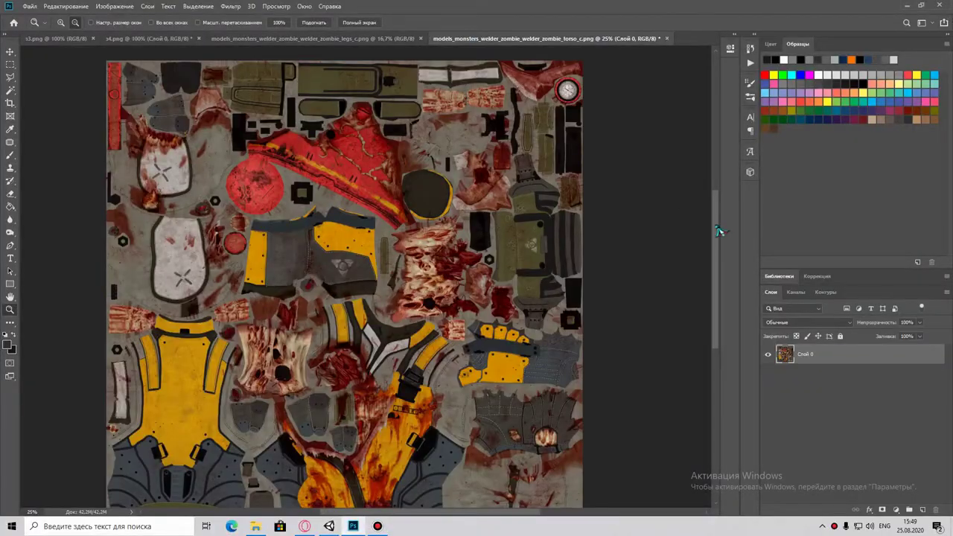
mouse_move(718, 231)
left_mouse_down()
mouse_move(723, 297)
mouse_move(731, 244)
left_mouse_up()
left_click(454, 304)
left_click(454, 303)
key("l")
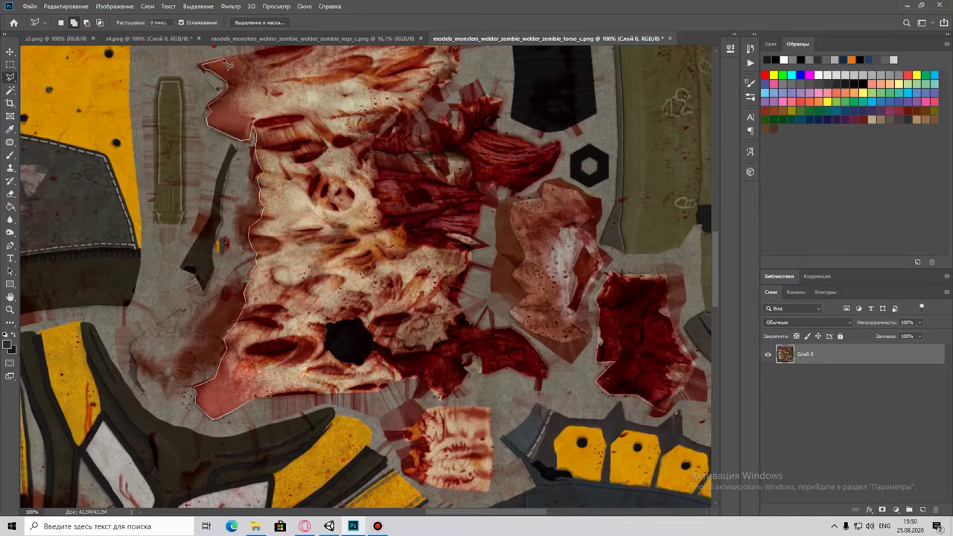
scroll(345, 168, "up", 3)
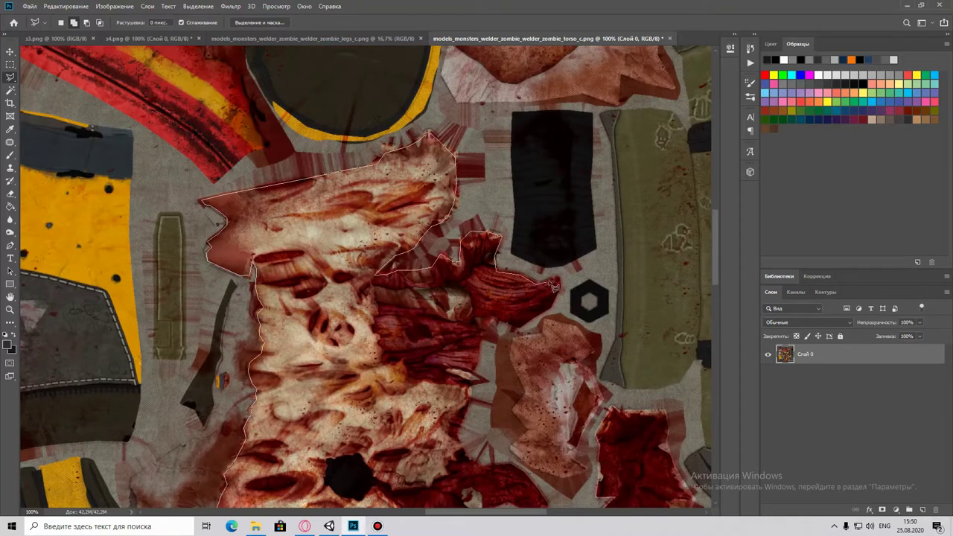
scroll(473, 408, "down", 3)
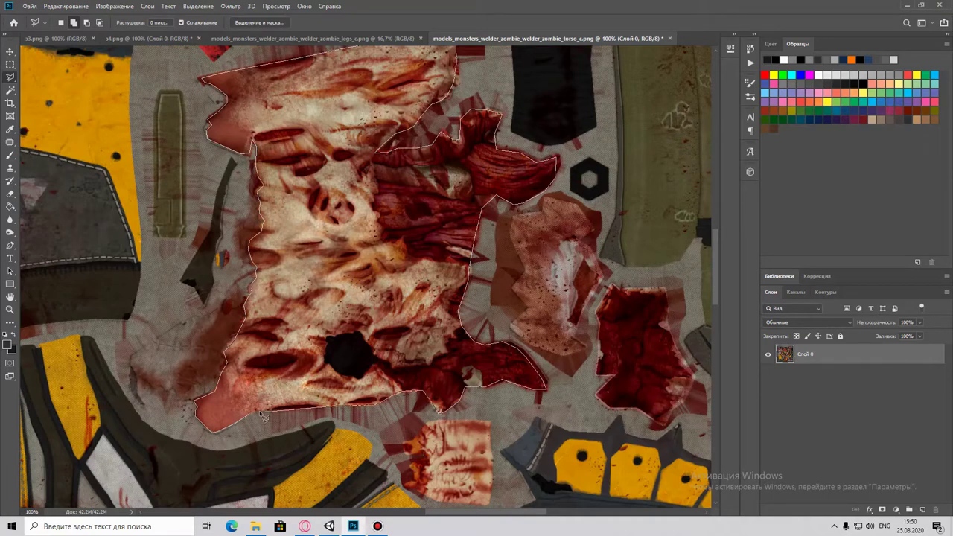
left_click(87, 6)
left_click(67, 60)
Copy the flesh patch and paste it into s4 as a new layer.
left_click(149, 38)
left_click(67, 6)
left_click(75, 76)
key("ctrl+t")
Shrink the flesh patch to the canvas centre and save the file as s4.psd.
mouse_move(376, 334)
left_mouse_down()
mouse_move(395, 344)
mouse_move(406, 333)
left_mouse_up()
key("Return")
key("ctrl+s")
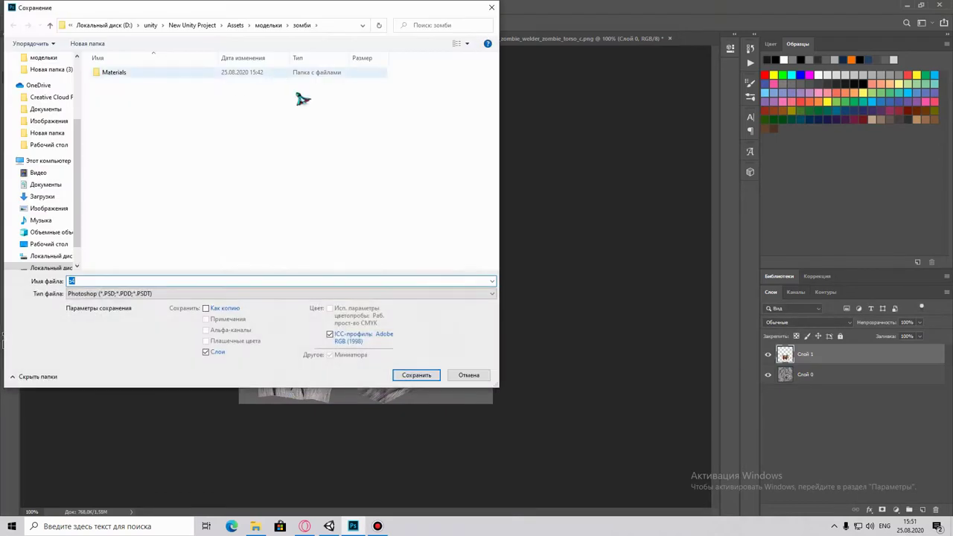
left_click(409, 376)
left_click(329, 526)
Inspect the newly textured zombie head in Unity, then undo the last patch change.
left_click(343, 174)
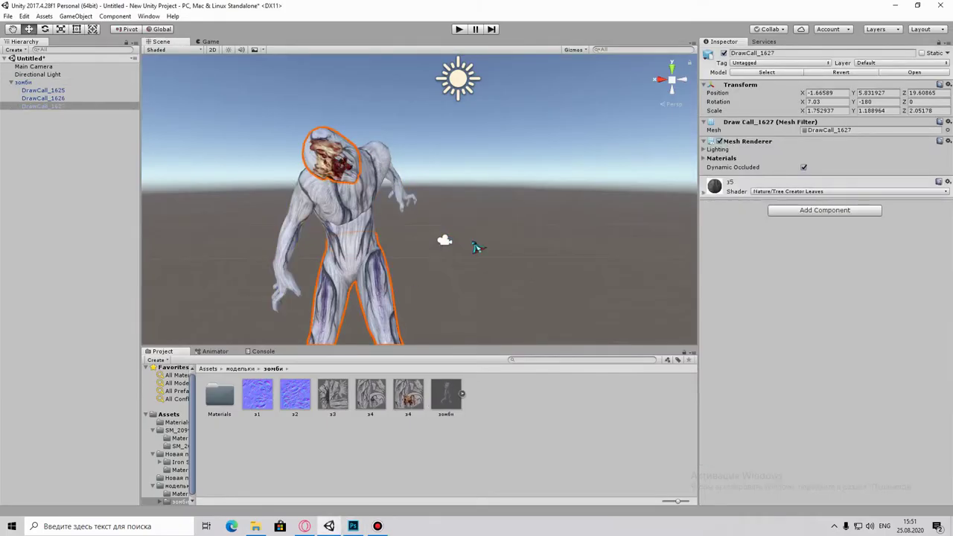
scroll(344, 174, "up", 5)
left_click(336, 527)
left_click(66, 6)
left_click(187, 228)
Move the flesh patch lower-left, apply a Liquify warp, and return to the torso texture.
key("ctrl+t")
left_click_drag(400, 329, 374, 340)
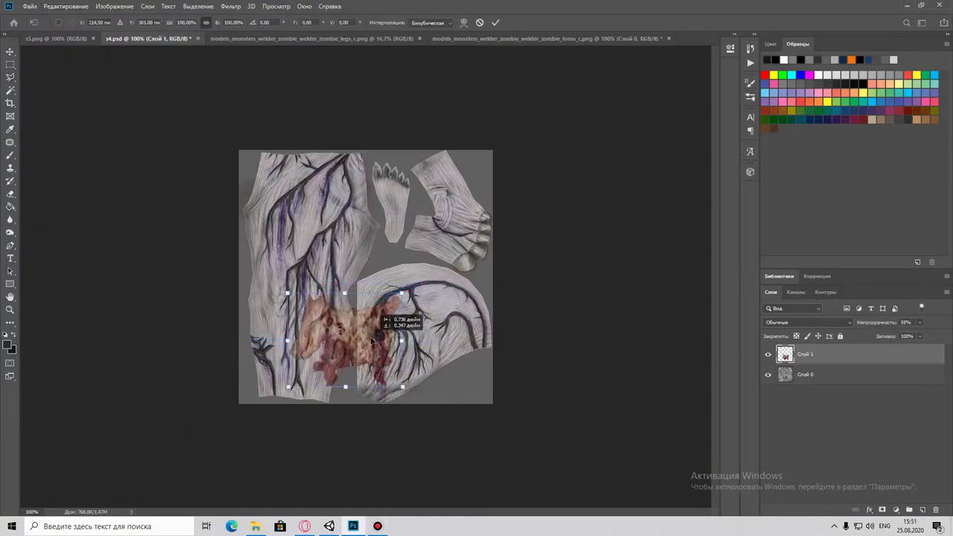
key("Return")
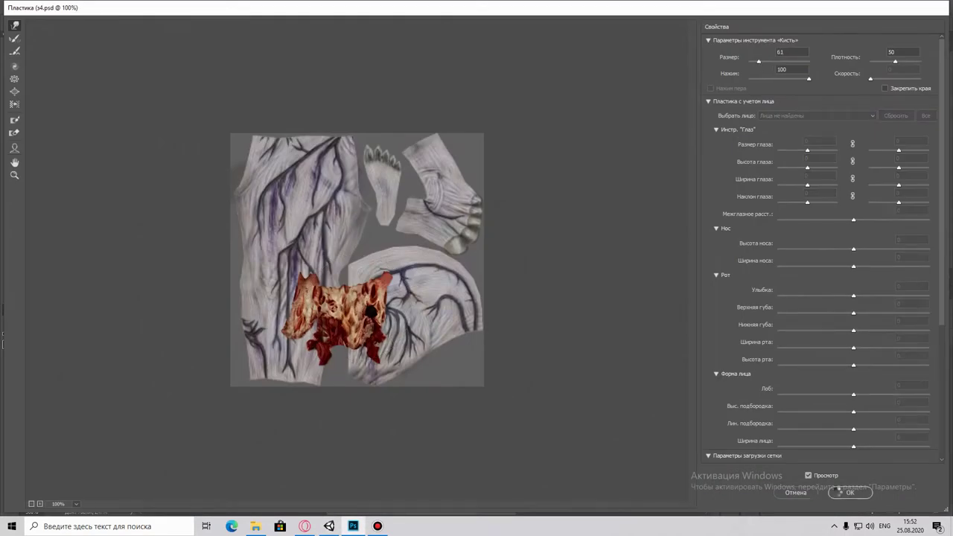
left_click(837, 495)
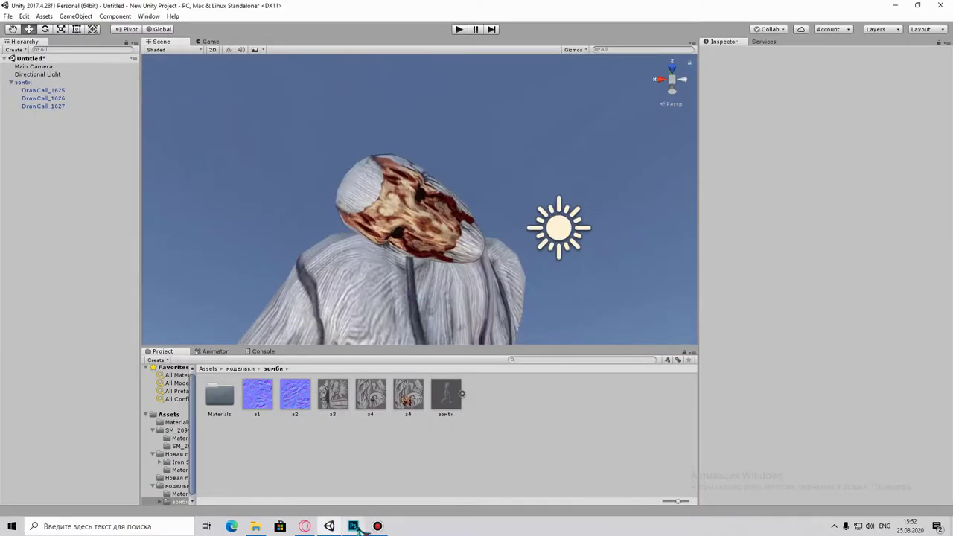
left_click(354, 526)
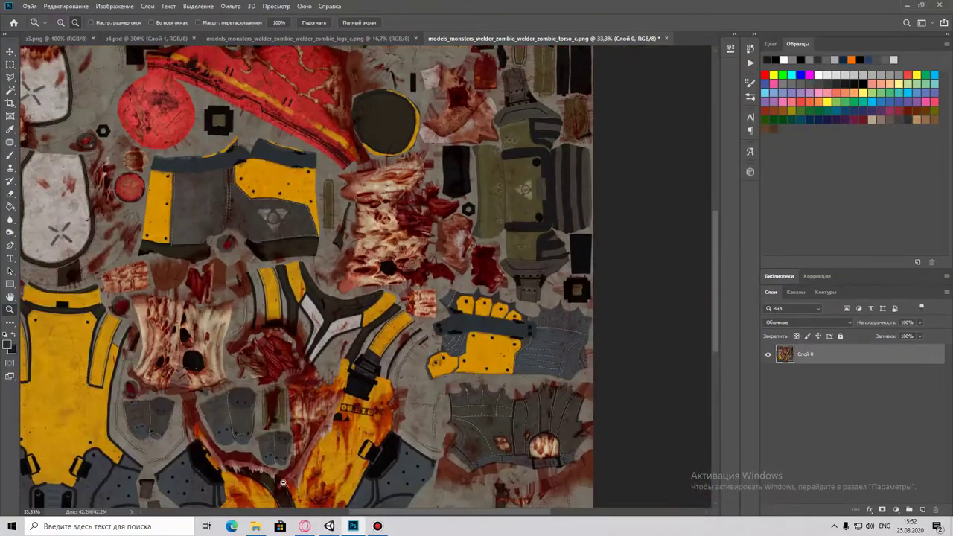
Zoom out on the torso texture, then zoom in on the small red circle.
scroll(724, 242, "up", 2)
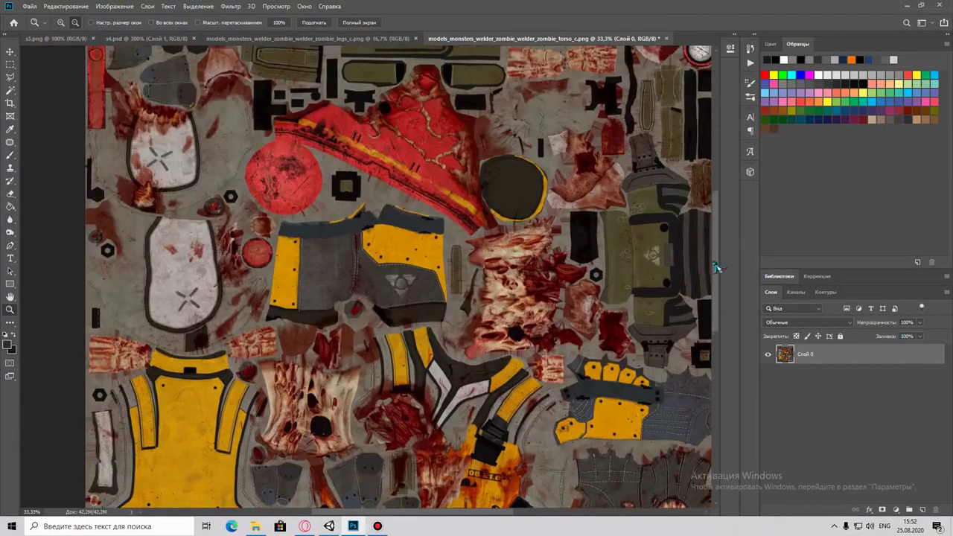
scroll(719, 382, "down", 5)
key("ctrl+minus")
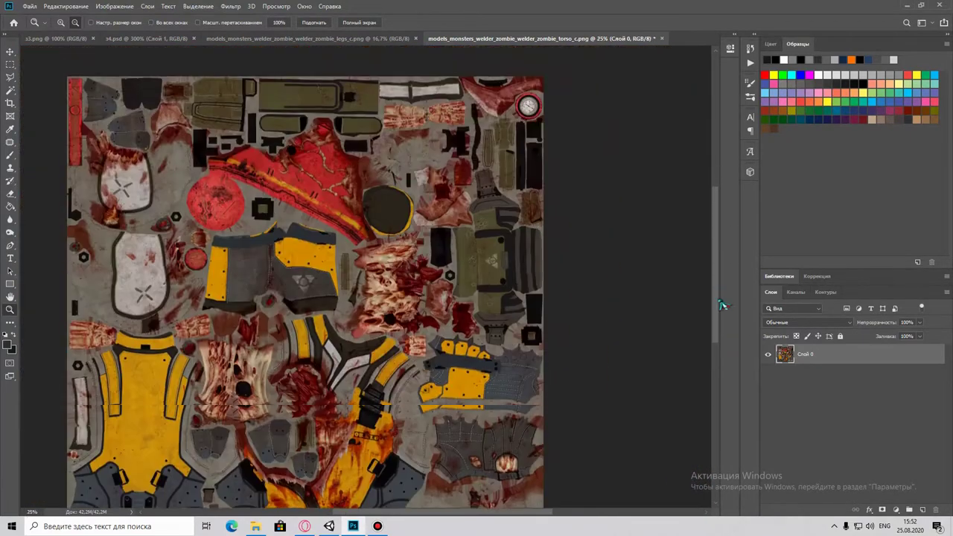
key("ctrl+shift+Tab")
key("ctrl+Tab")
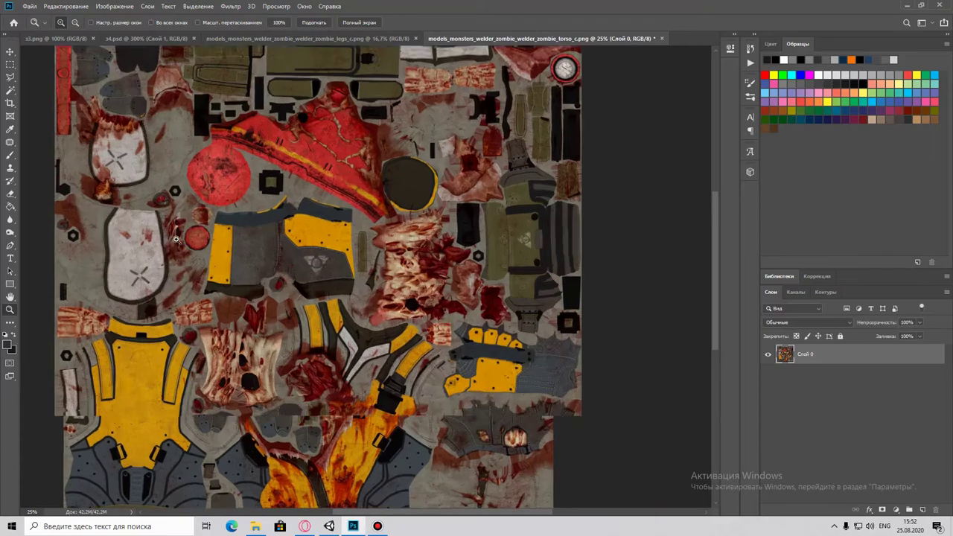
left_click_drag(178, 235, 202, 224)
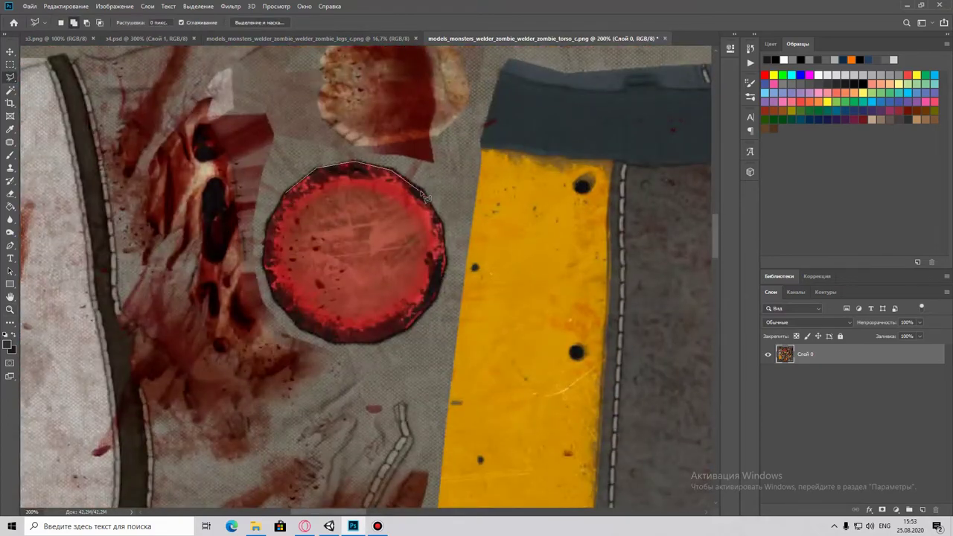
Copy the red circle into s4 and scale it down onto the flesh patch.
left_click(66, 6)
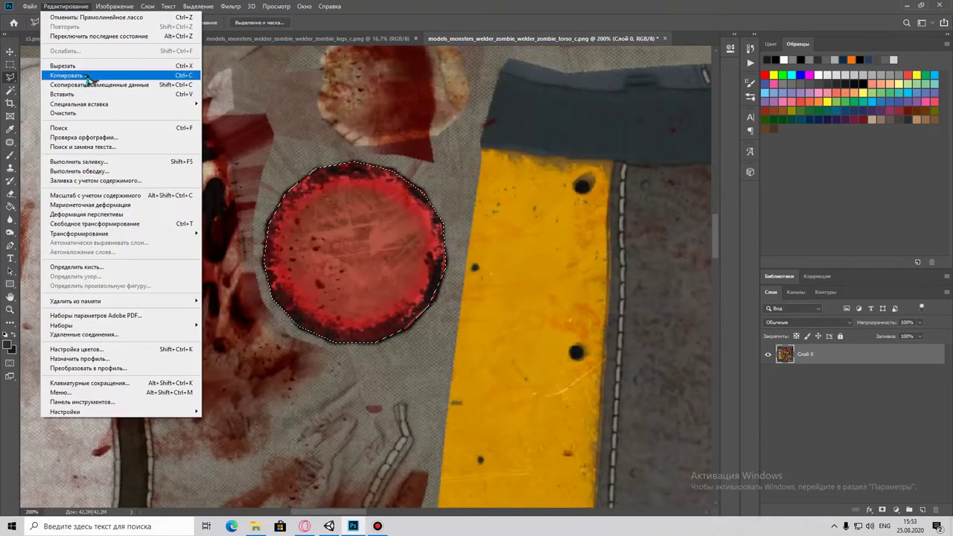
left_click(149, 81)
key("ctrl+shift+Tab")
key("ctrl+shift+Tab")
key("ctrl+v")
key("ctrl+t")
left_click_drag(591, 51, 446, 272)
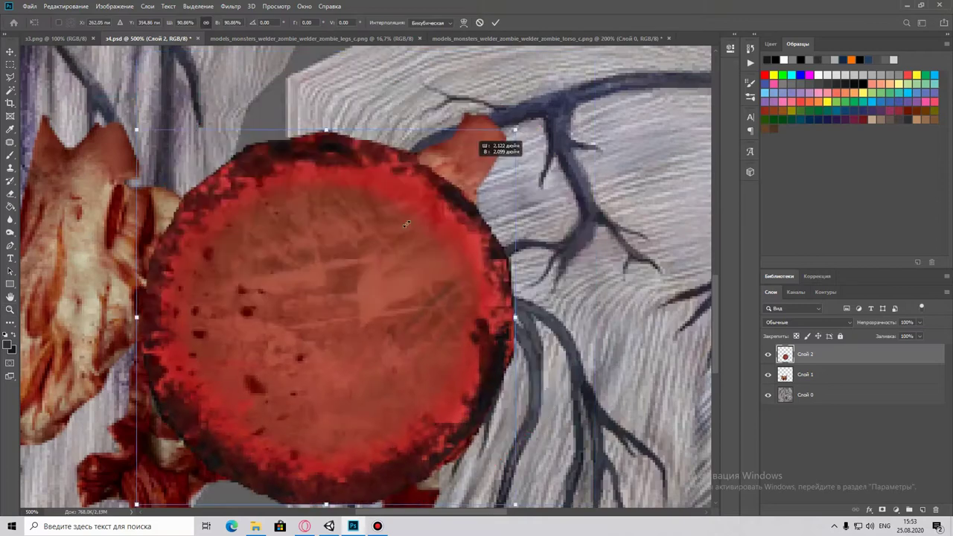
Apply the circle's smaller size and convert it to Black & White with raised reds.
key("Return")
left_click(95, 6)
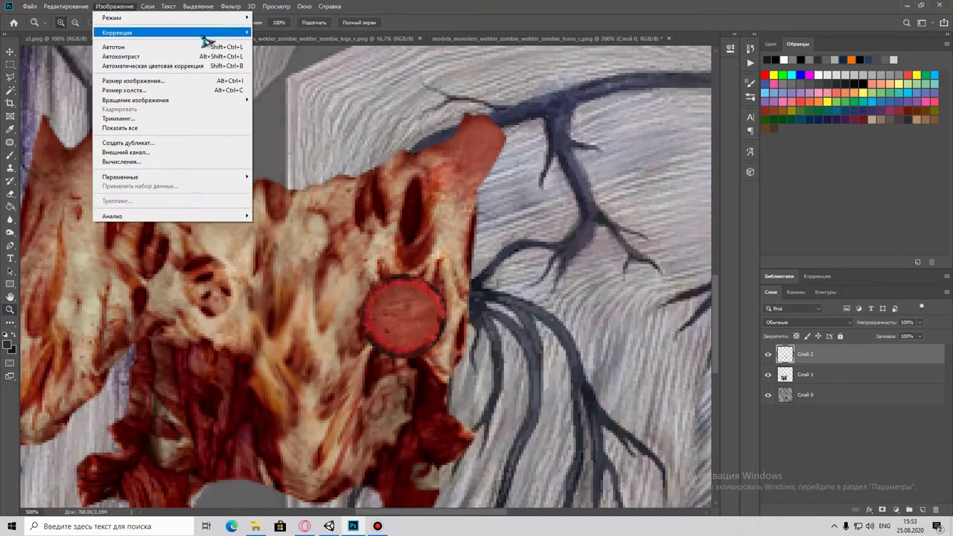
left_click(312, 103)
left_click_drag(653, 191, 687, 191)
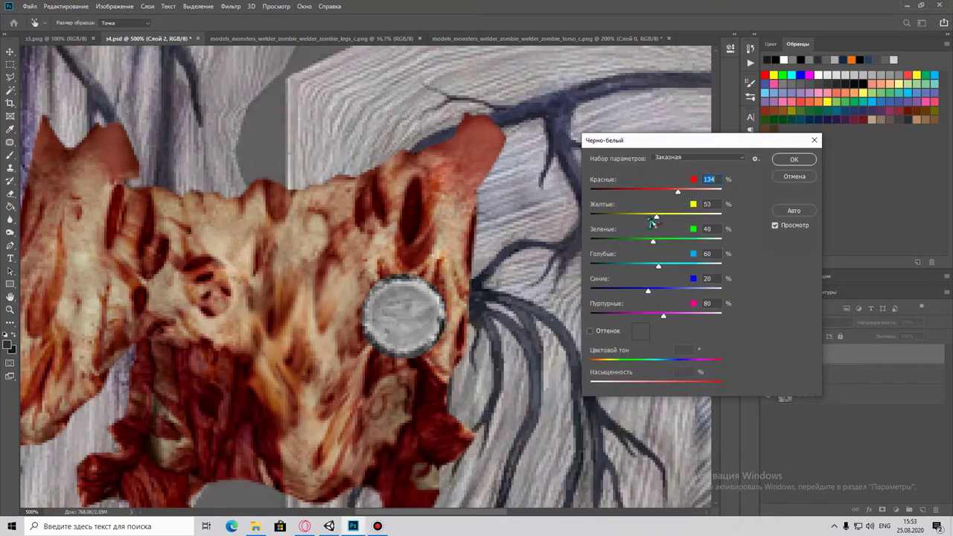
key("Return")
Give the grey circle an Emboss layer style and show it only inside the hole.
left_click_drag(516, 175, 584, 176)
left_click(510, 220)
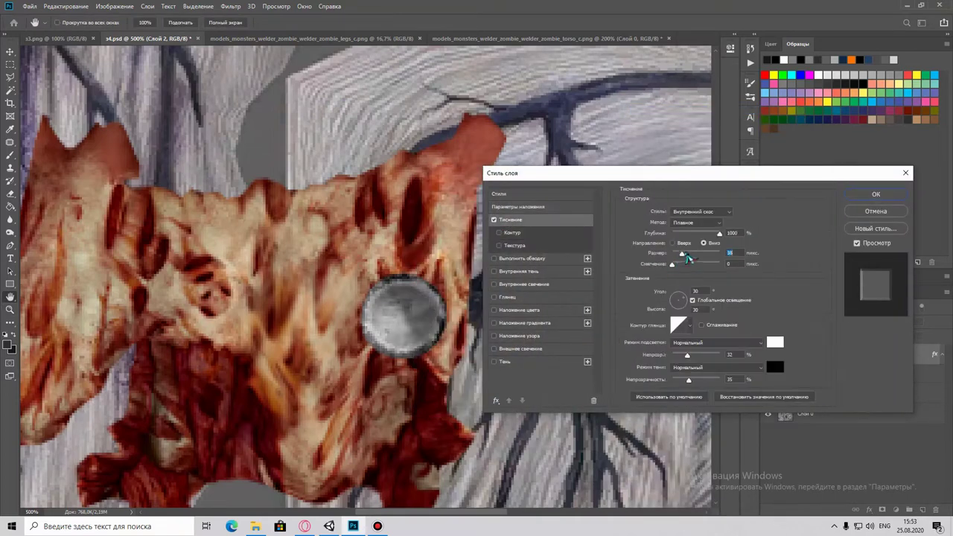
key("Return")
key("l")
key("alt+bracketleft")
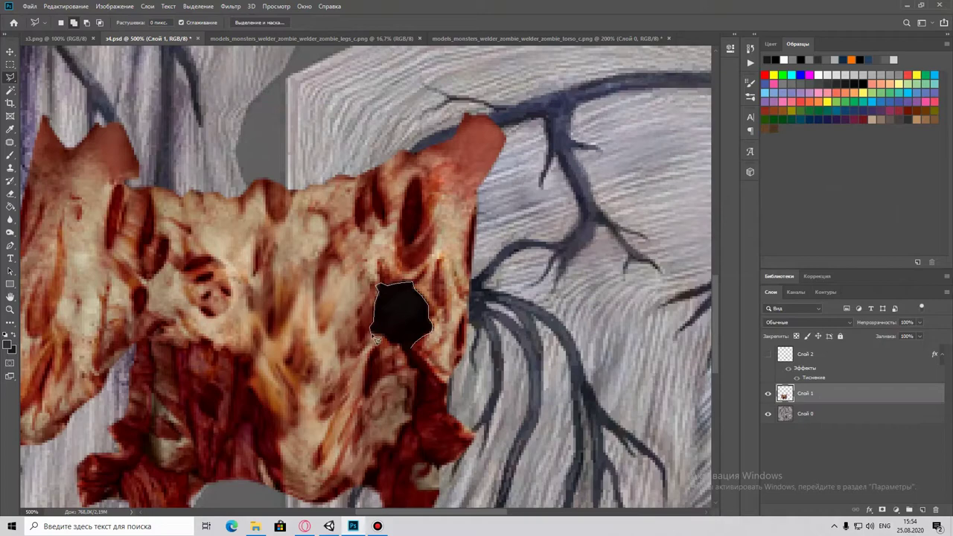
key("ctrl+z")
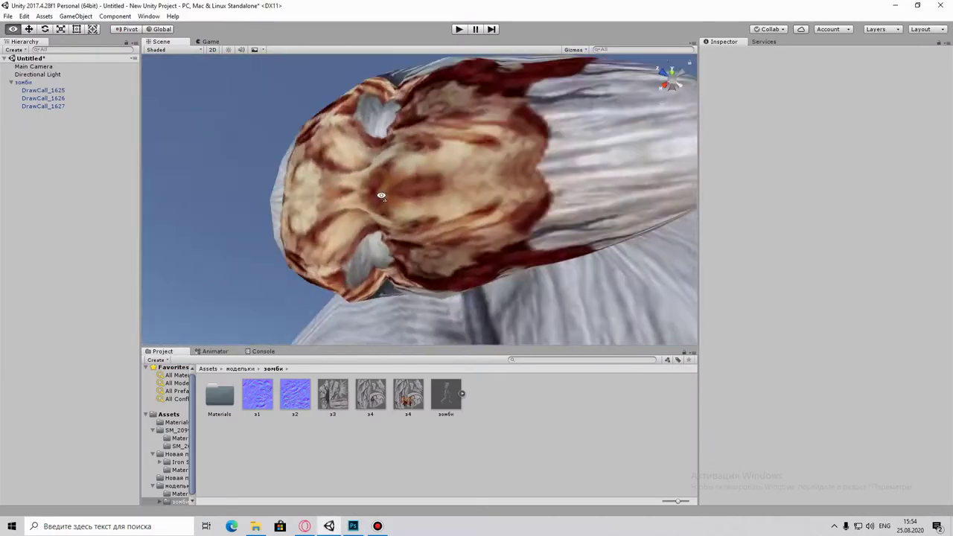
Apply the adjusted emboss settings and brighten the grey plate with Levels, undoing to compare.
left_click(355, 526)
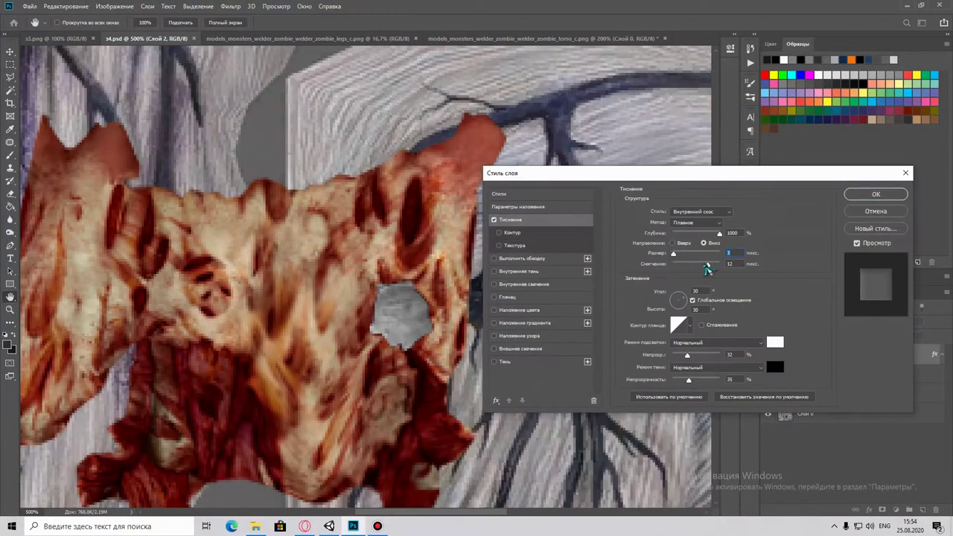
left_click(863, 195)
key("ctrl+l")
left_click_drag(733, 248, 722, 249)
key("Return")
left_click(71, 16)
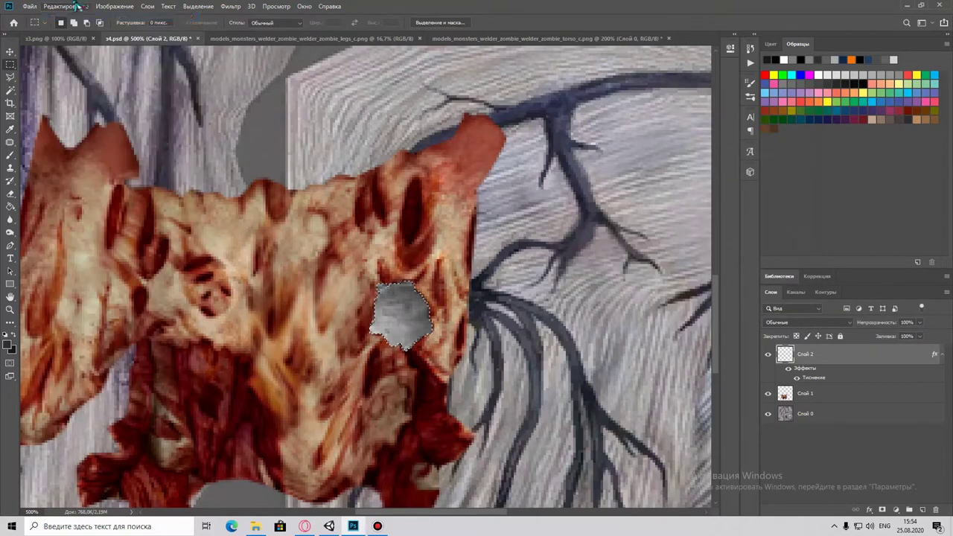
Restore the brightening and add a new red-filled layer in the hole with a blend mode.
left_click(60, 26)
left_click(917, 511)
left_click(7, 344)
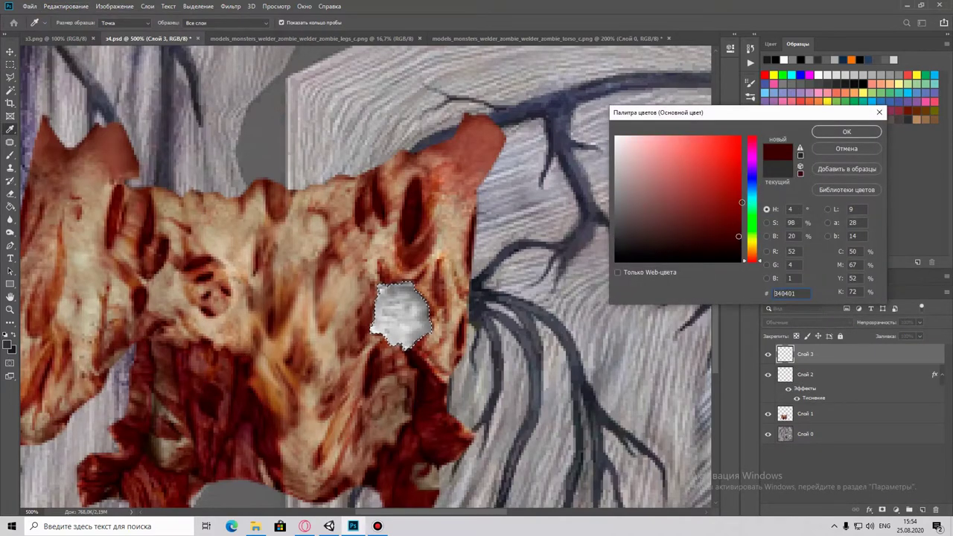
left_click(846, 132)
key("alt+BackSpace")
right_click(413, 272)
left_click(808, 321)
left_click(769, 313)
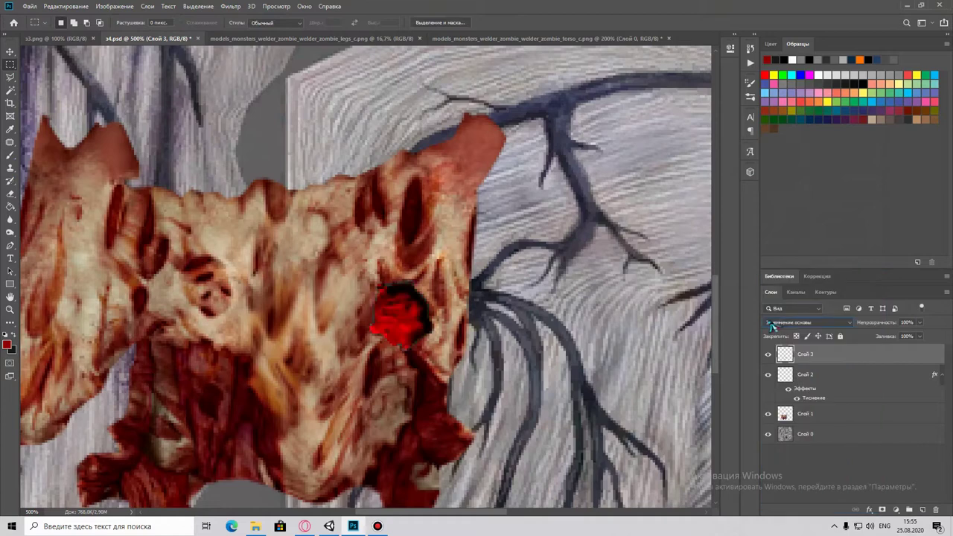
scroll(782, 327, "down", 5)
scroll(784, 328, "down", 4)
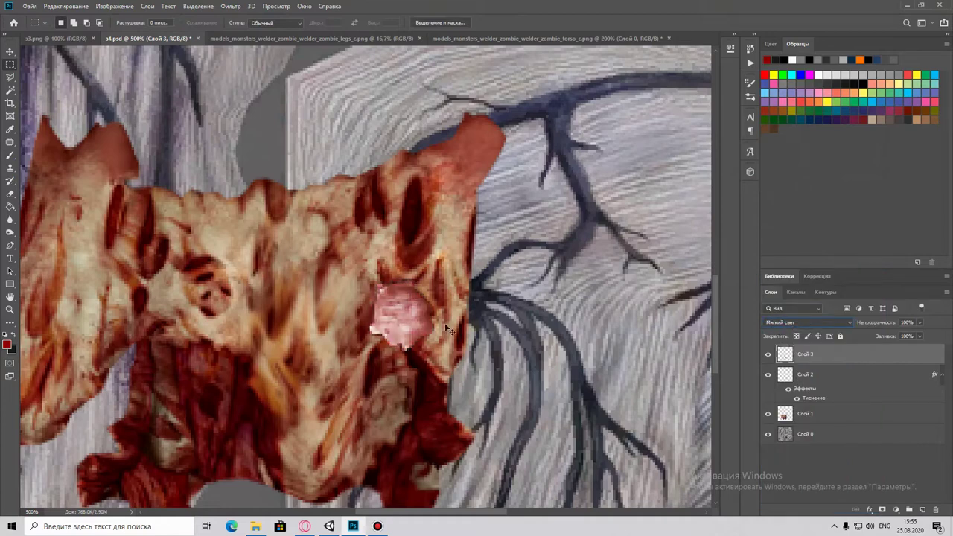
Check the zombie head in Unity, then apply a Liquify warp to the texture.
key("alt+Tab")
left_click_drag(600, 162, 519, 228)
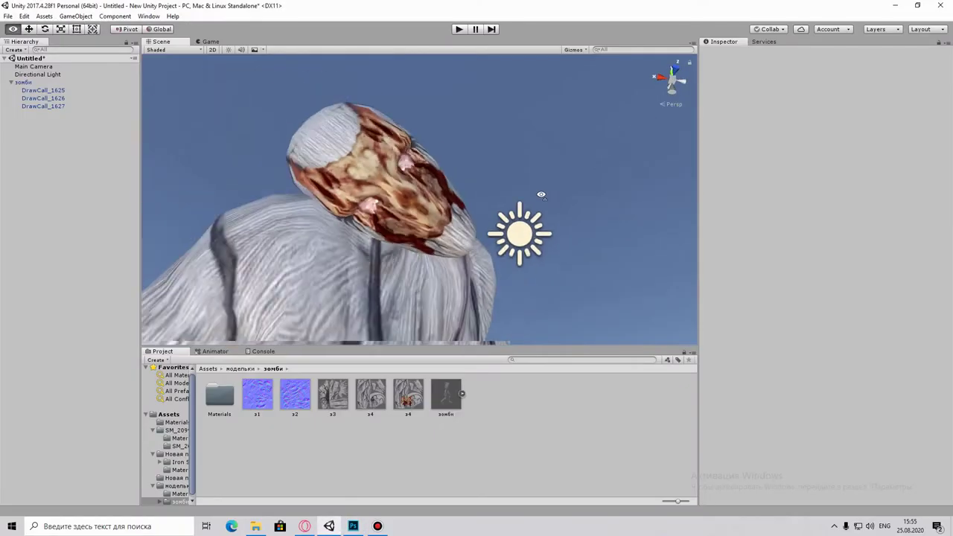
key("alt+Tab")
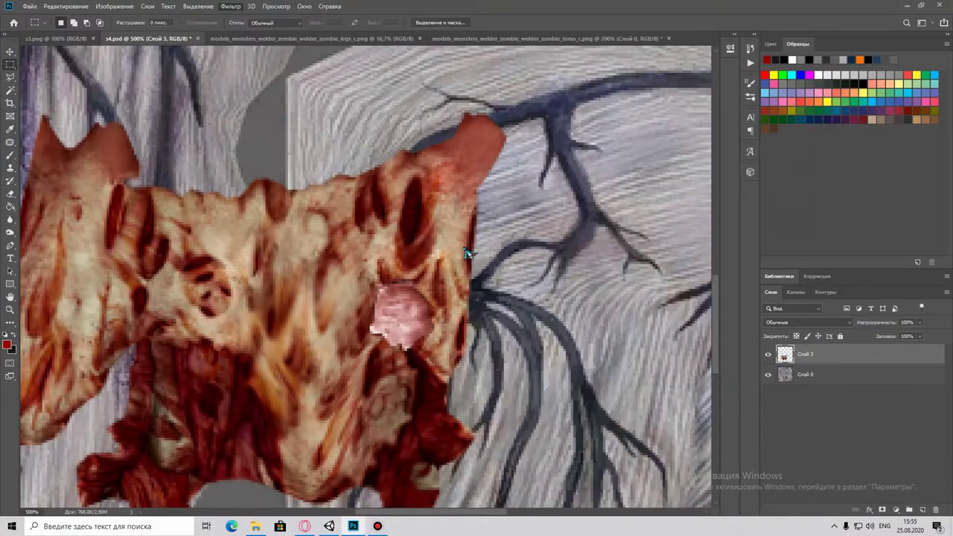
key("ctrl+shift+x")
left_click(849, 492)
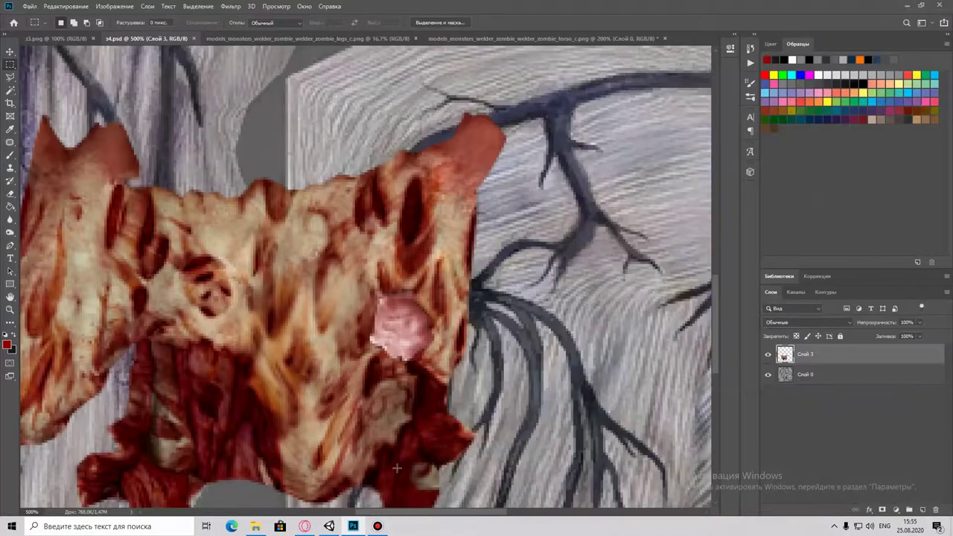
Recheck the model in Unity, review Doom zombie references, and hide the flesh patch layer.
key("alt+Tab")
left_click_drag(566, 179, 521, 196)
key("alt+Tab")
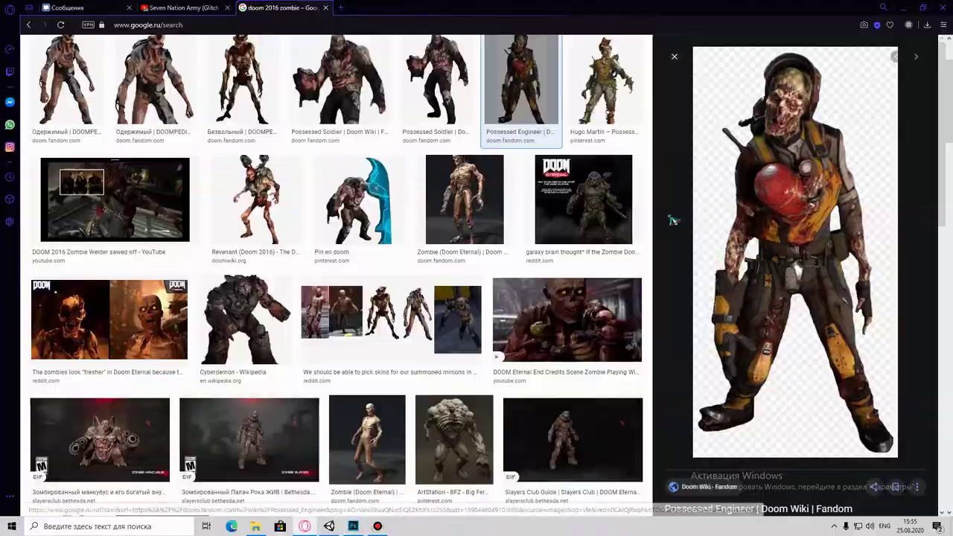
key("alt+Tab")
left_click(481, 224, "alt")
left_click(767, 354)
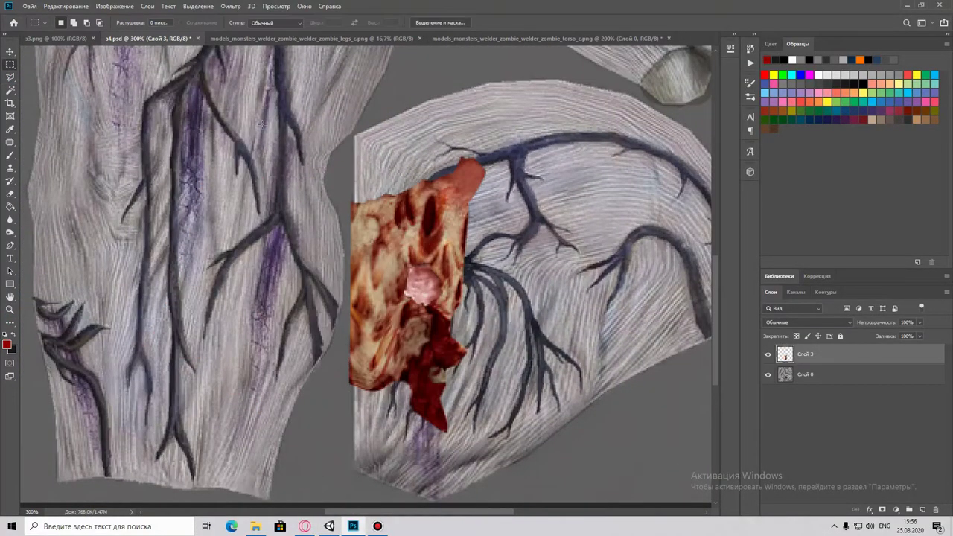
Show the flesh patch layer again and zoom in on the torso's flesh area.
left_click(547, 38)
key("z")
left_click(342, 270, "alt")
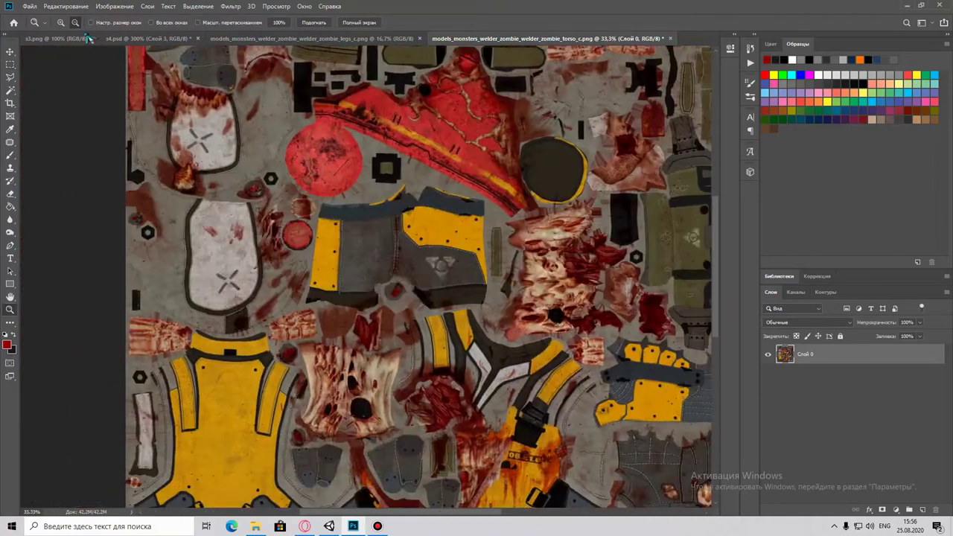
left_click(291, 369)
key("l")
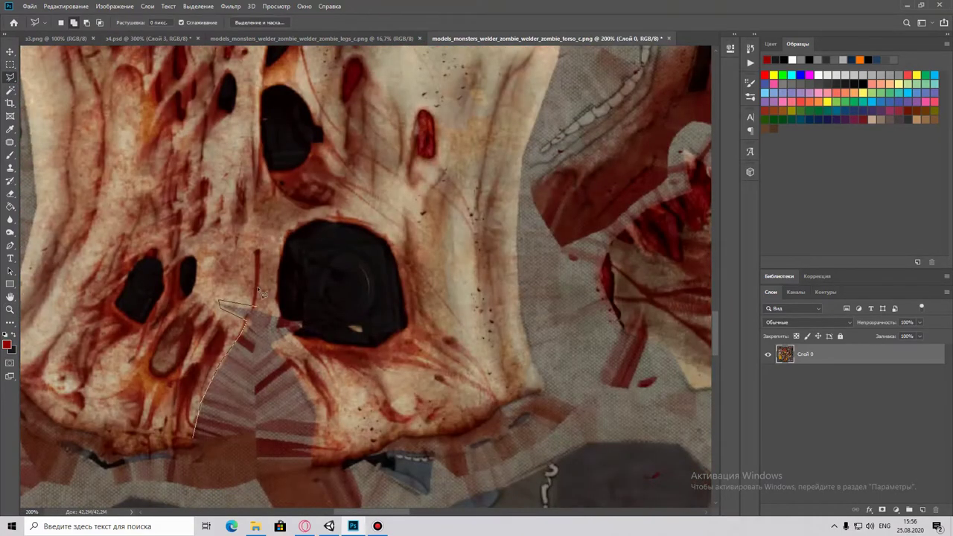
Outline a torso flesh region with the Polygonal Lasso, copy it, and switch to s4.
scroll(261, 290, "up", 2)
scroll(286, 244, "up", 3)
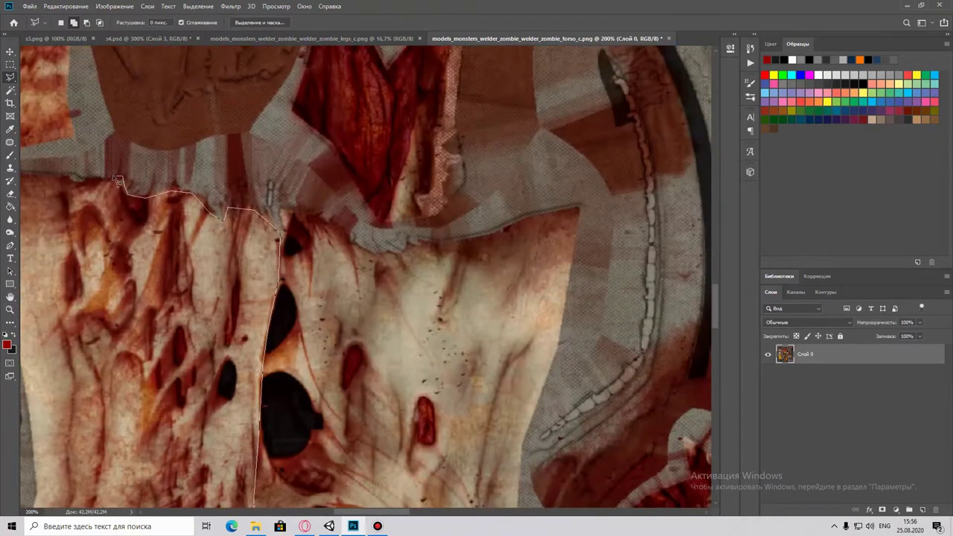
scroll(118, 181, "left", 3)
scroll(142, 342, "down", 2)
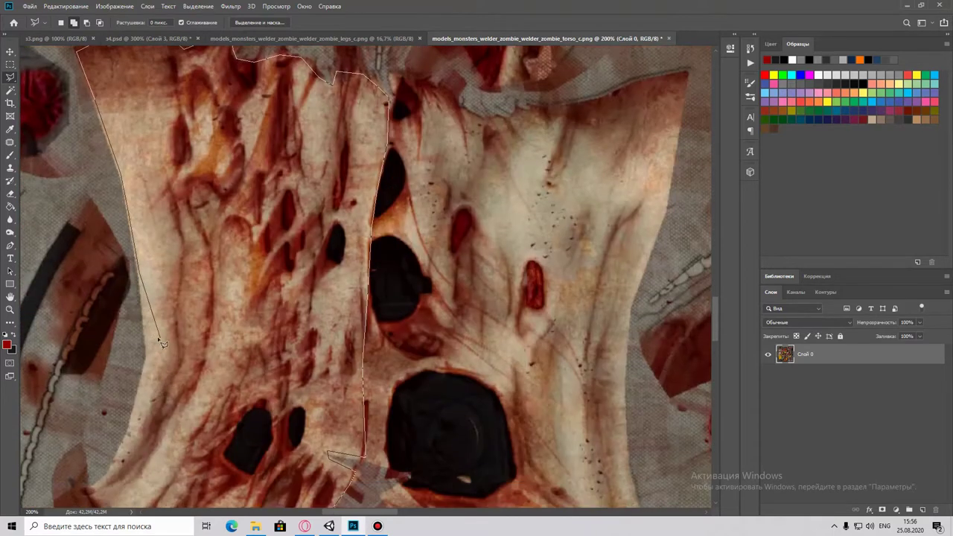
scroll(103, 363, "down", 2)
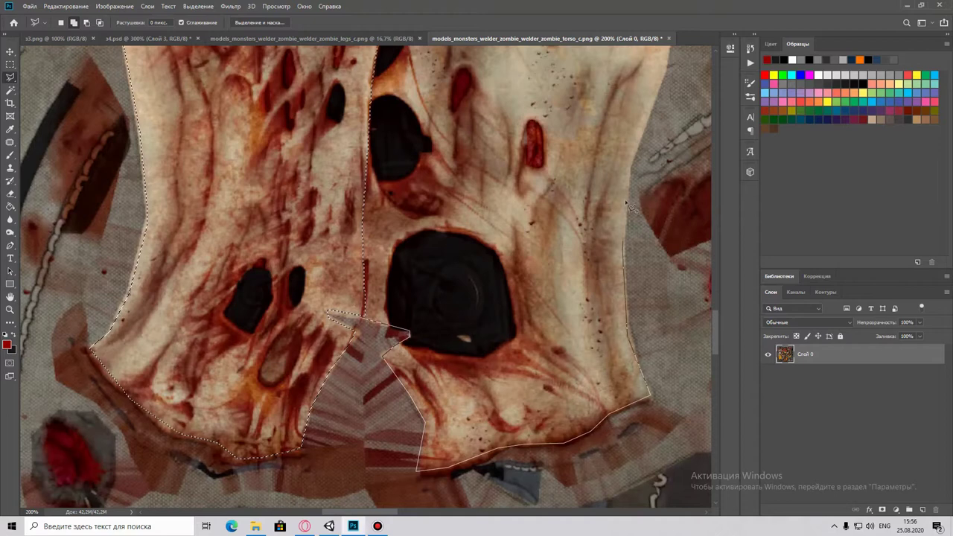
scroll(625, 255, "up", 2)
scroll(505, 260, "right", 3)
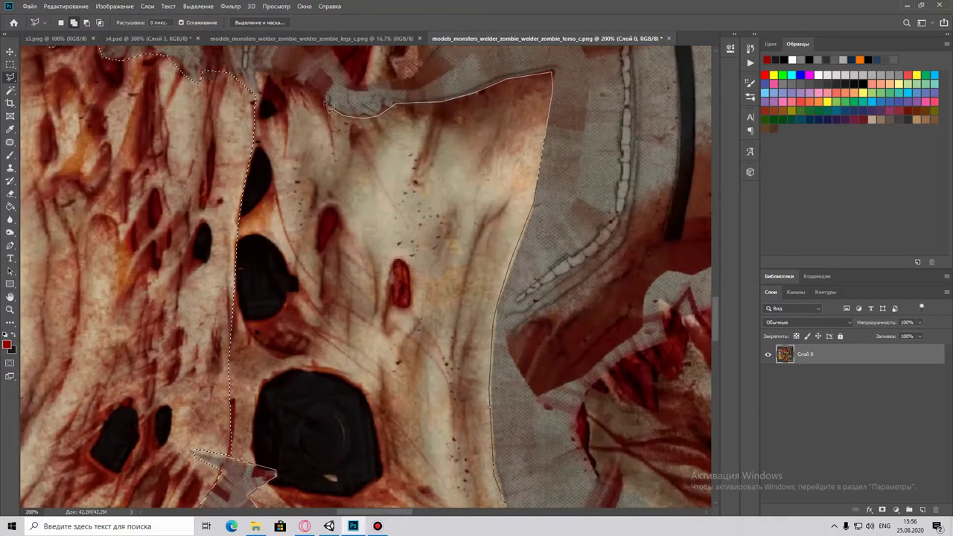
left_click(65, 6)
left_click(74, 66)
left_click(142, 38)
left_click(65, 6)
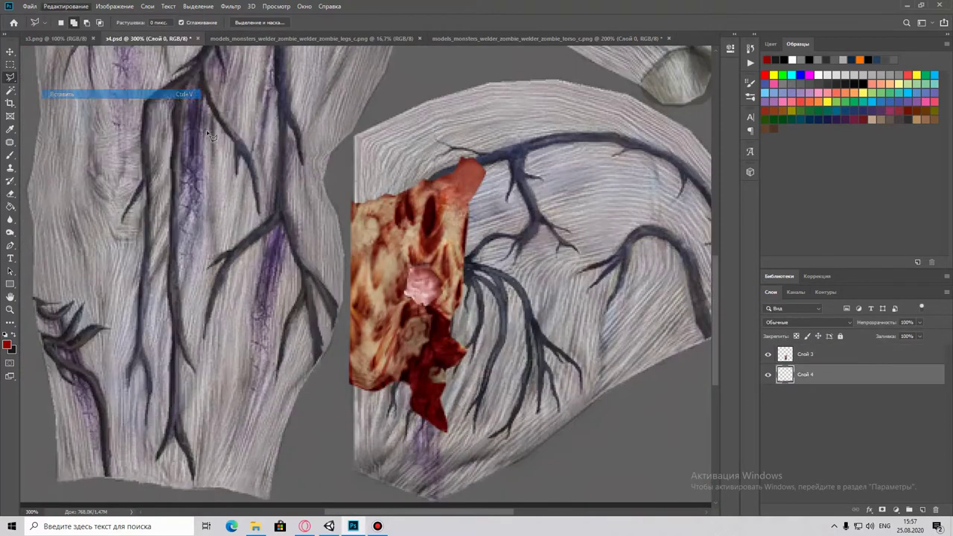
Paste the torso flesh into s4, shrink it to about 25%, place it below the patch, rotated 180°.
left_click(97, 92)
key("ctrl+t")
left_click_drag(332, 282, 378, 358)
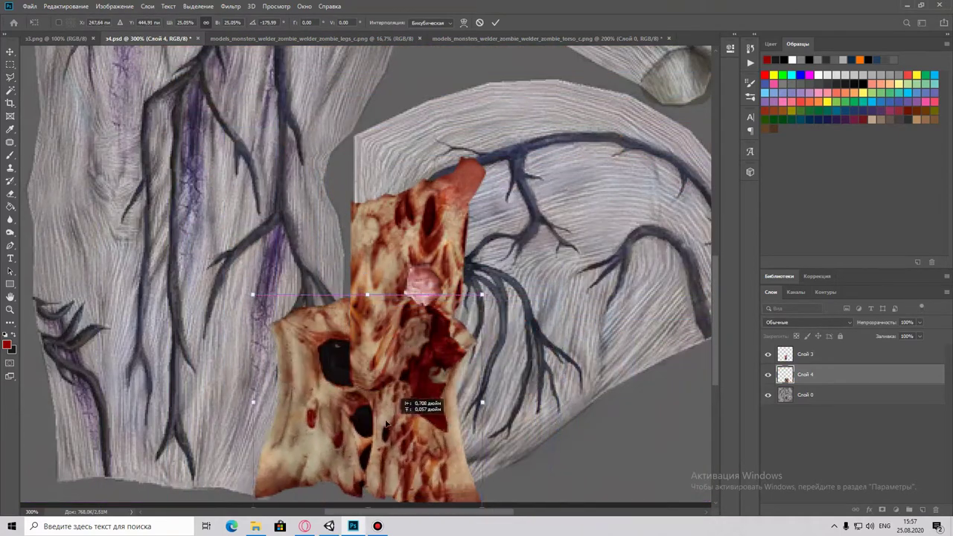
left_click_drag(378, 358, 71, 174)
left_click(65, 5)
left_click(253, 308)
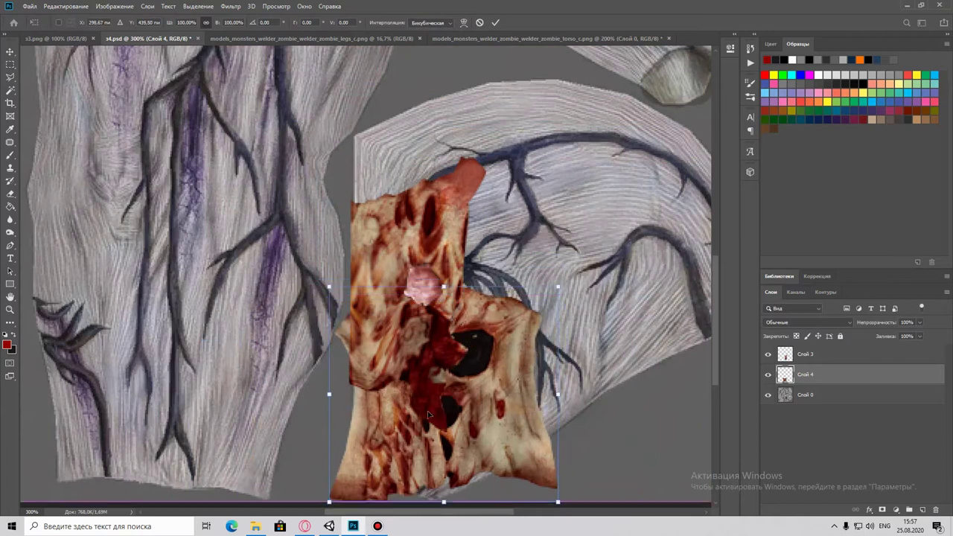
key("m")
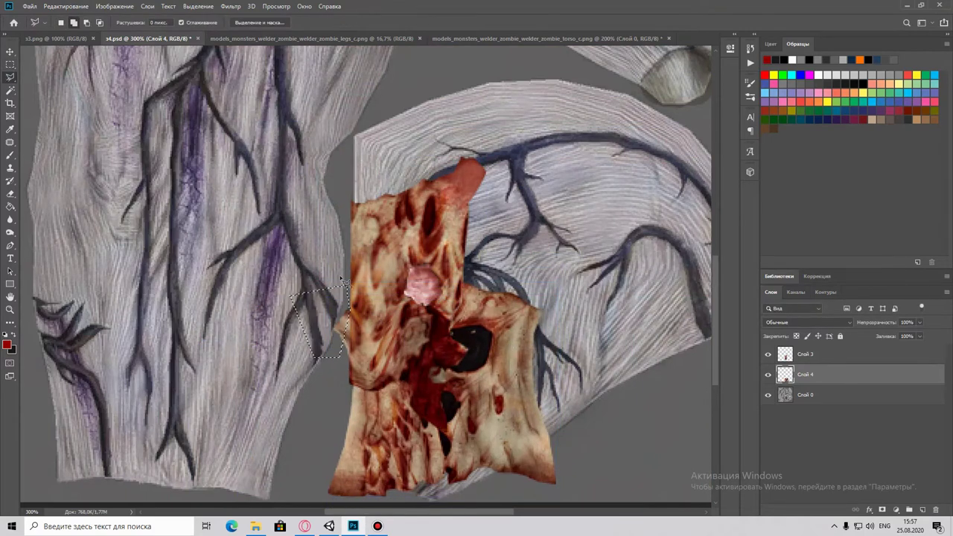
Merge the new flesh layer into Слой 3, clear the selection and zoom out to 200%.
right_click(808, 374)
left_click(695, 390)
key("l")
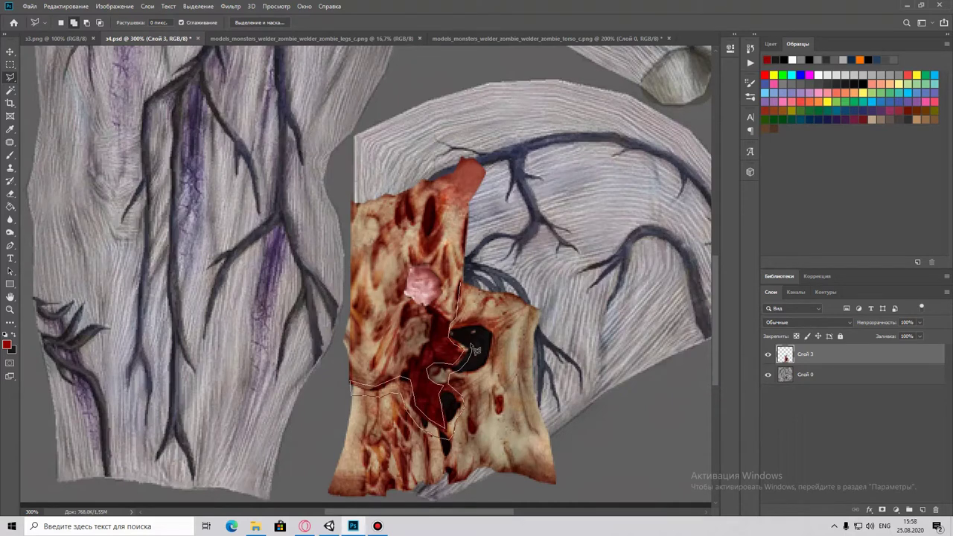
key("ctrl+d")
key("z")
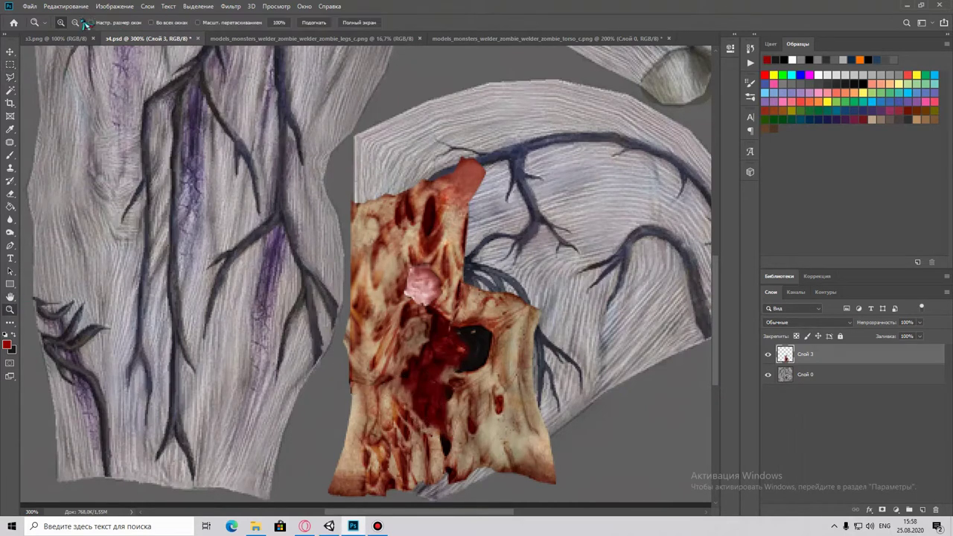
key("ctrl+minus")
Check the texture on the model in Unity, then return to the torso texture.
left_click(347, 527)
key("alt+Tab")
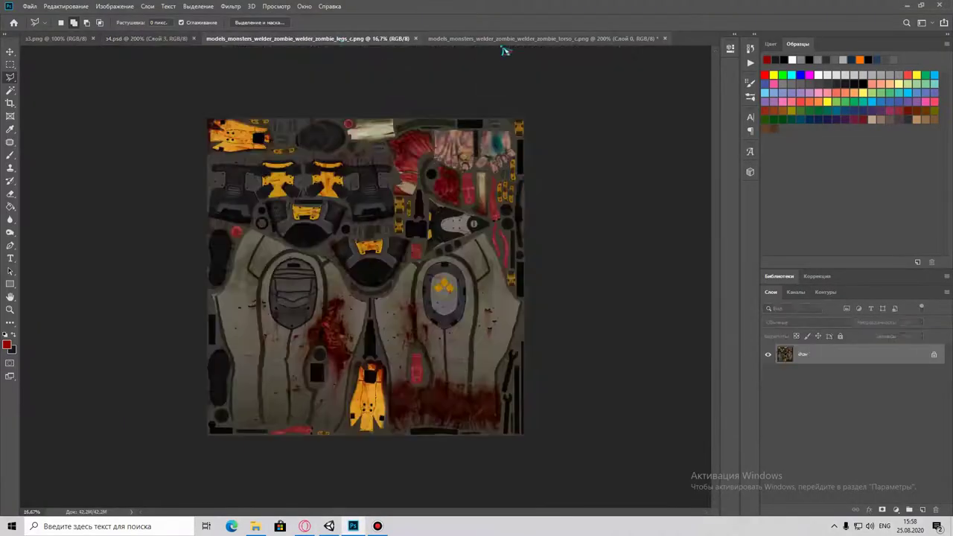
key("ctrl+d")
key("ctrl+minus")
key("ctrl+minus")
key("ctrl+minus")
key("ctrl+minus")
key("m")
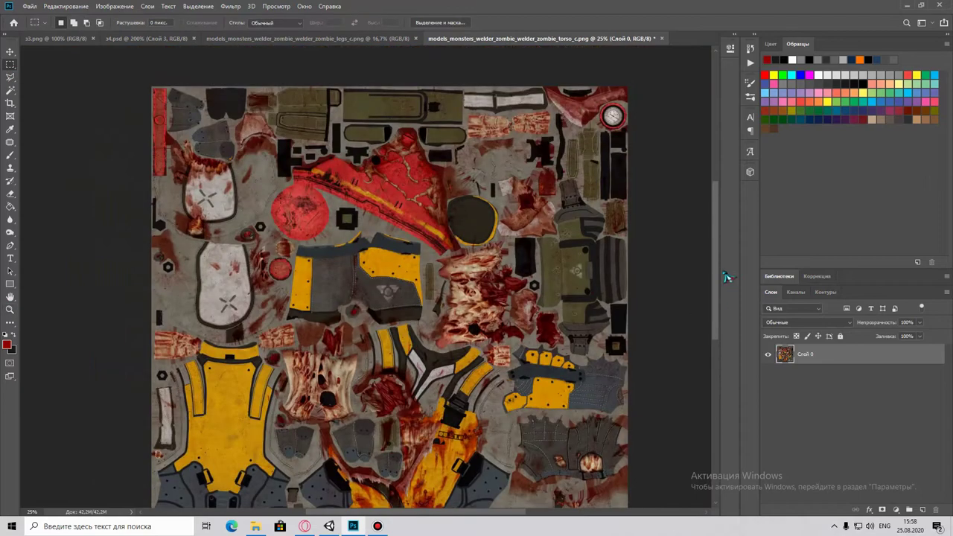
key("ctrl+shift+Tab")
key("ctrl+Tab")
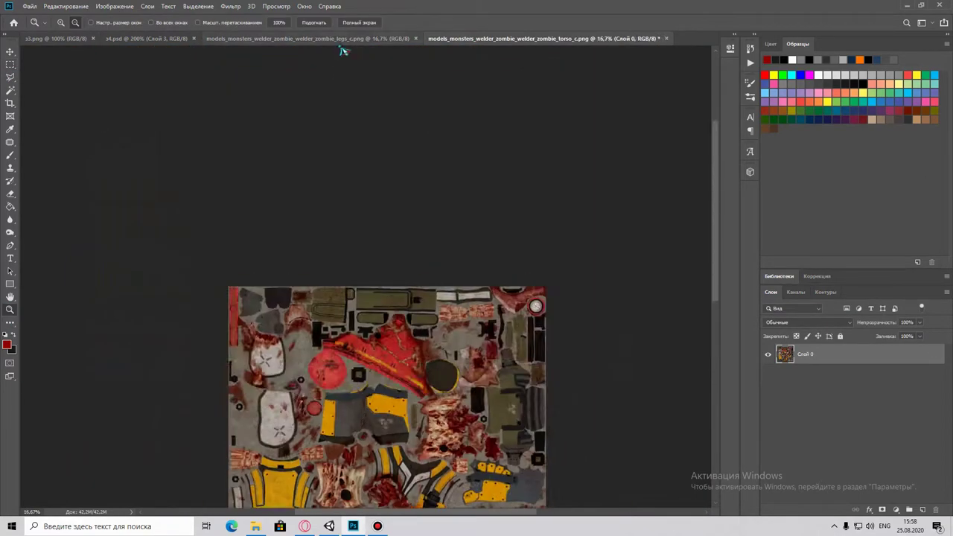
left_click_drag(430, 236, 435, 301)
Paste a torso flesh piece into s4, scaling and warping it over the curved leg piece.
left_click(355, 526)
key("ctrl+Tab")
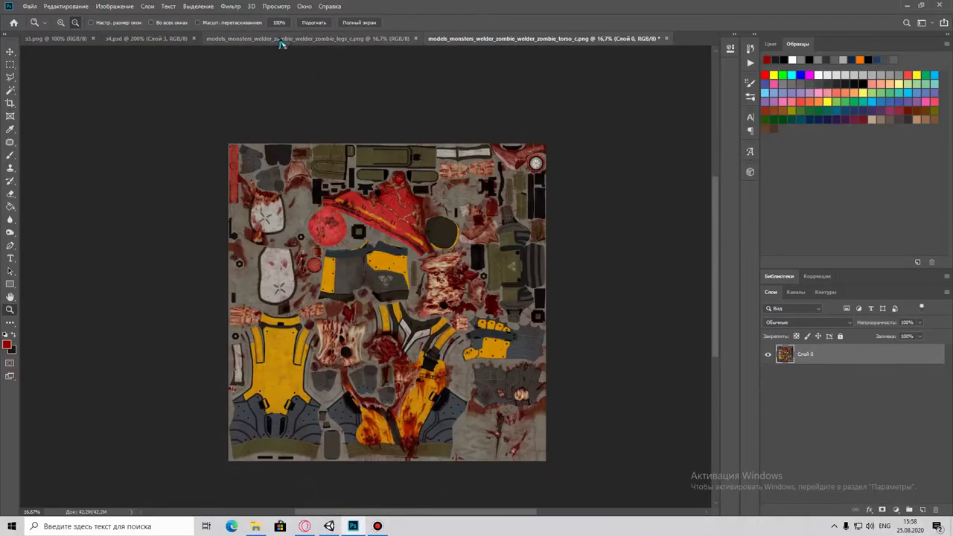
key("ctrl+shift+Tab")
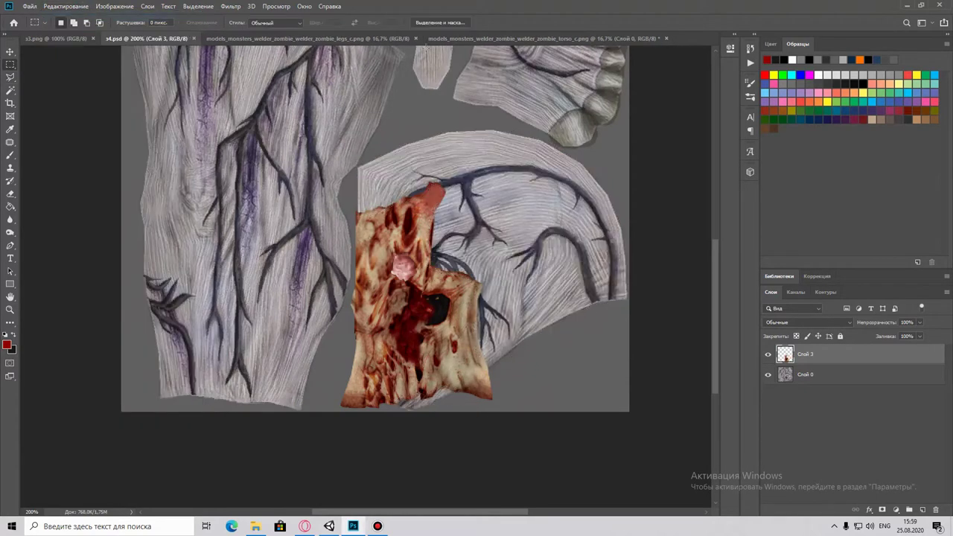
left_click(543, 38)
left_click(65, 6)
key("ctrl+shift+Tab")
key("ctrl+shift+Tab")
key("ctrl+v")
key("ctrl+t")
mouse_move(200, 90)
left_mouse_down()
mouse_move(441, 337)
mouse_move(605, 152)
mouse_move(571, 222)
left_mouse_up()
left_click(462, 22)
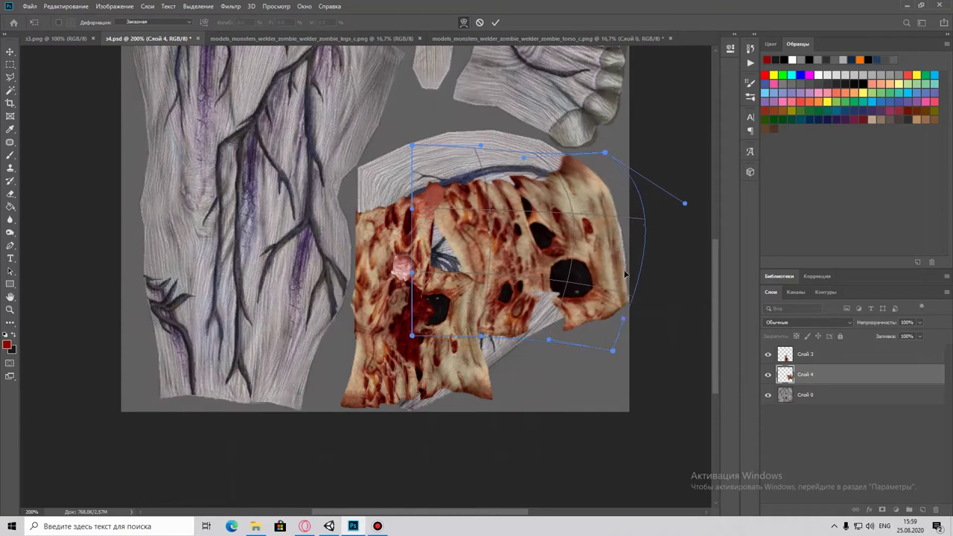
key("Return")
Paste a second torso flesh piece into s4, shrink it and bend its top edge upward.
key("ctrl+Tab")
key("ctrl+Tab")
left_click(63, 6)
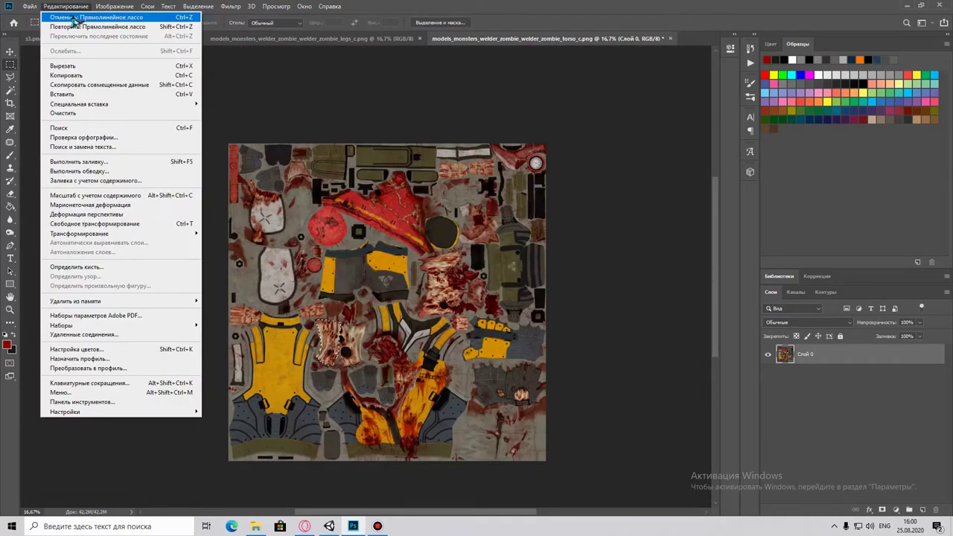
left_click(63, 6)
left_click(149, 38)
key("ctrl+v")
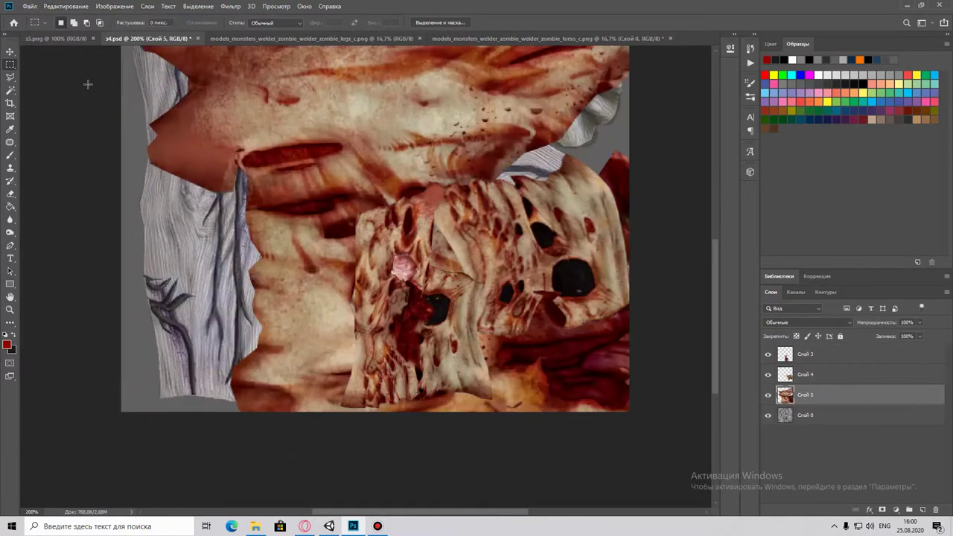
key("ctrl+t")
left_click_drag(261, 93, 386, 170)
mouse_move(466, 190)
left_mouse_down()
mouse_move(441, 155)
mouse_move(476, 134)
left_mouse_up()
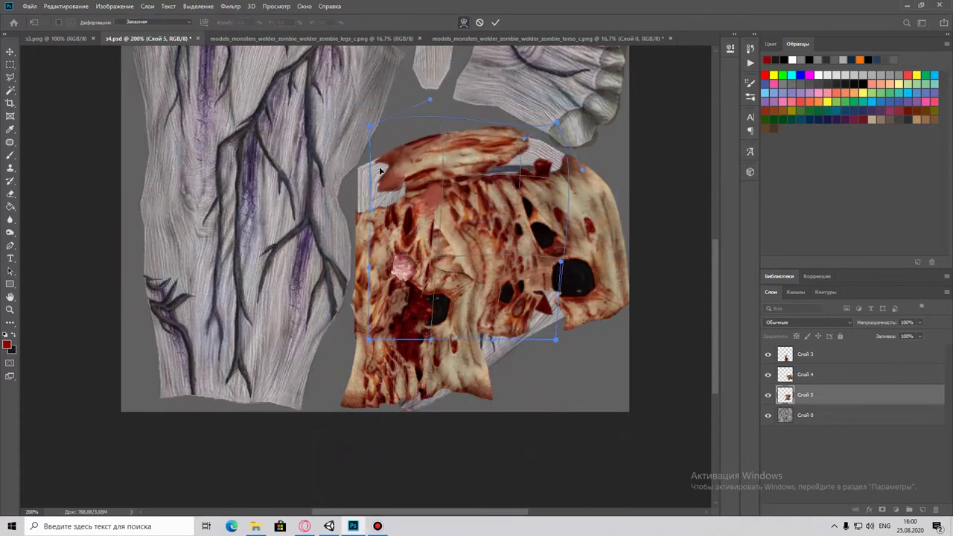
key("Return")
Refine the bend and merge both new flesh layers into Слой 3, then check Unity.
left_click_drag(804, 394, 807, 383)
right_click(806, 384)
left_click(674, 389)
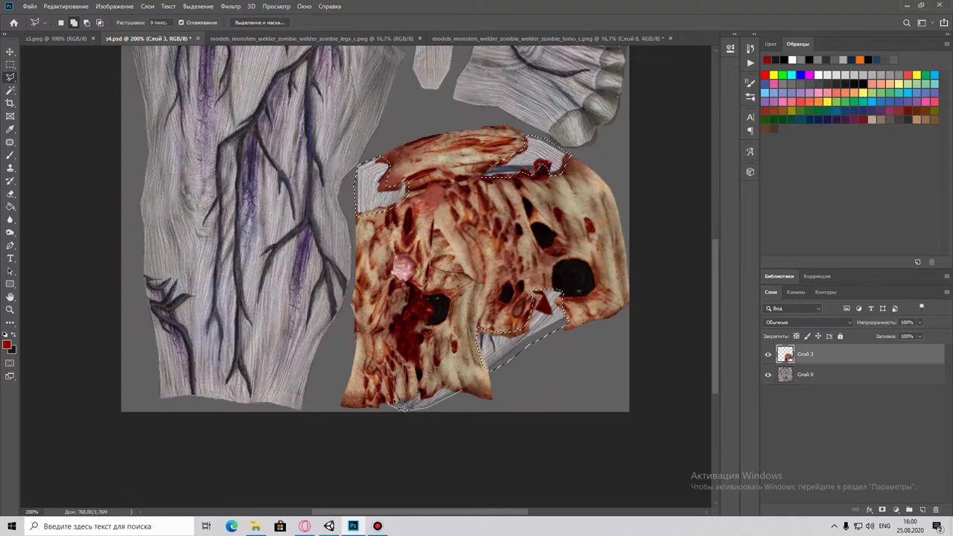
key("alt+Tab")
Bring the torso texture forward, zoomed to 25%, with the rectangular marquee ready.
mouse_move(474, 187)
left_mouse_down()
mouse_move(668, 246)
mouse_move(466, 287)
mouse_move(566, 204)
left_mouse_up()
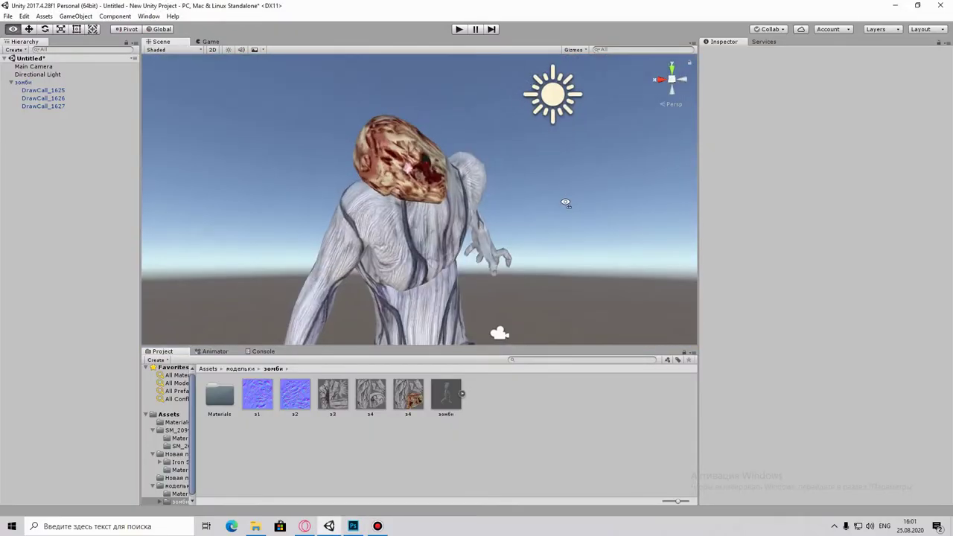
key("alt+Tab")
left_click(298, 38)
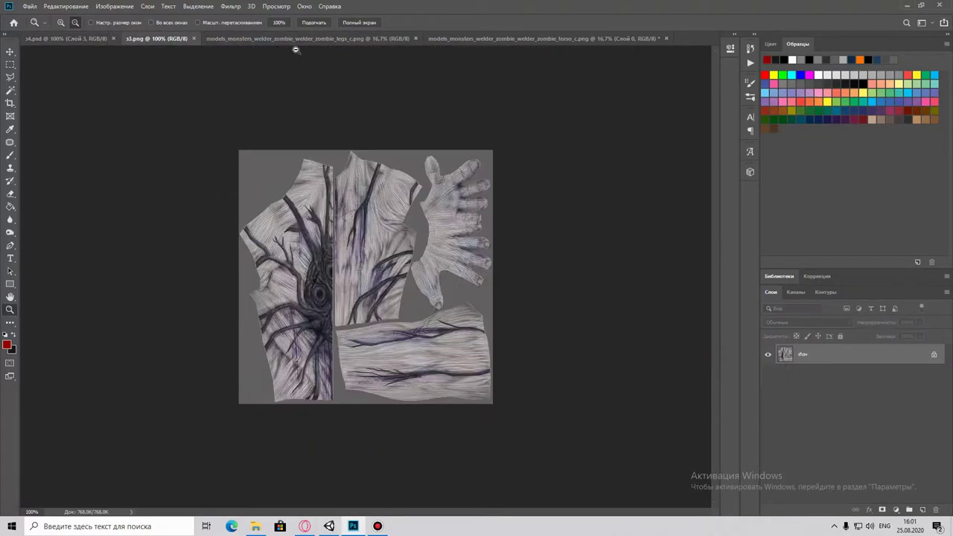
key("ctrl+Tab")
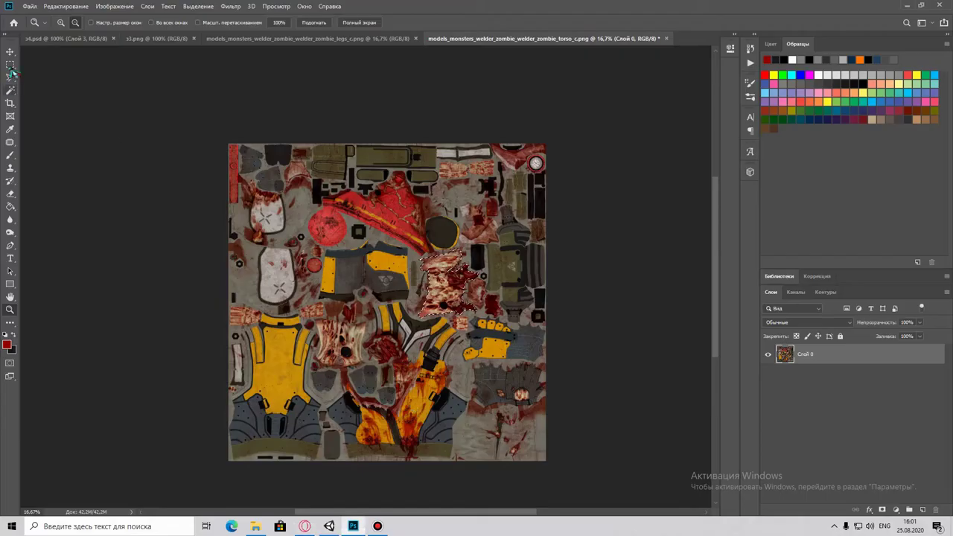
key("m")
key("ctrl+shift+Tab")
left_click(496, 38)
key("z")
left_click(423, 417)
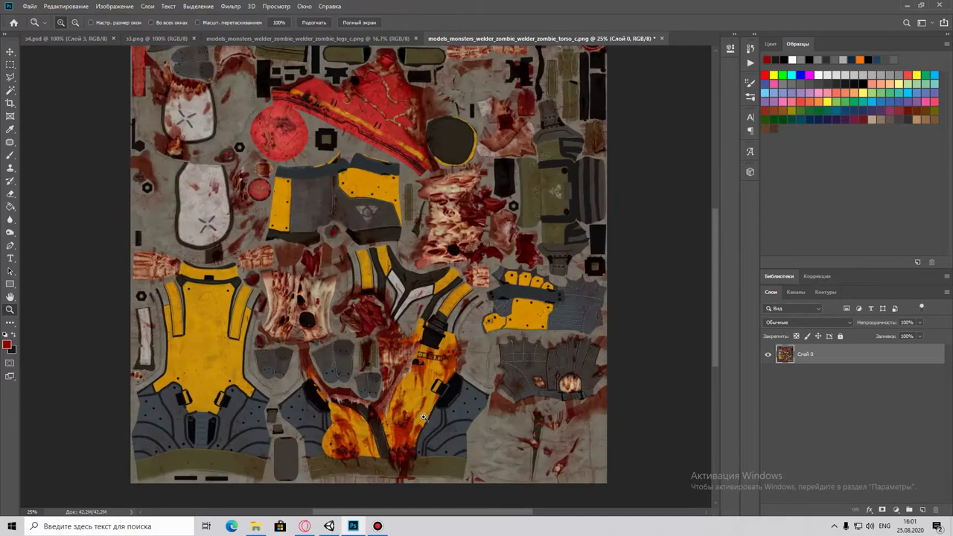
scroll(557, 222, "up", 2)
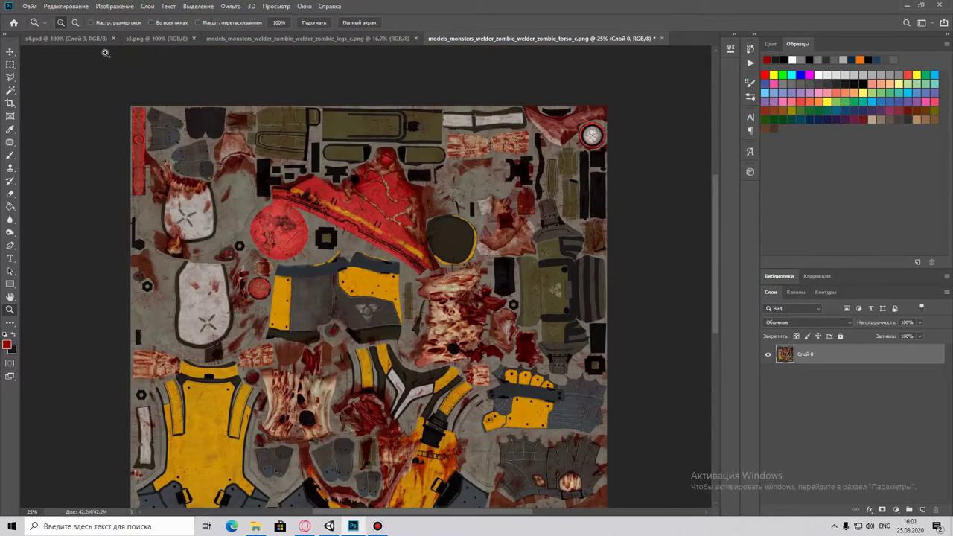
Copy a torso flesh strip into s3, shrunk to about 28% along the top edge.
left_click(64, 6)
left_click(59, 81)
left_click(156, 38)
key("ctrl+v")
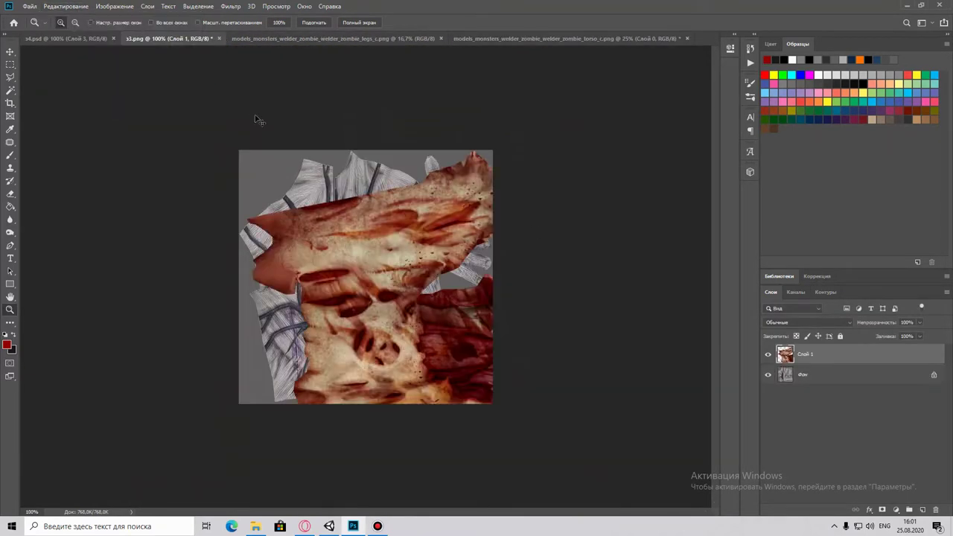
key("ctrl+t")
left_click_drag(328, 340, 416, 224)
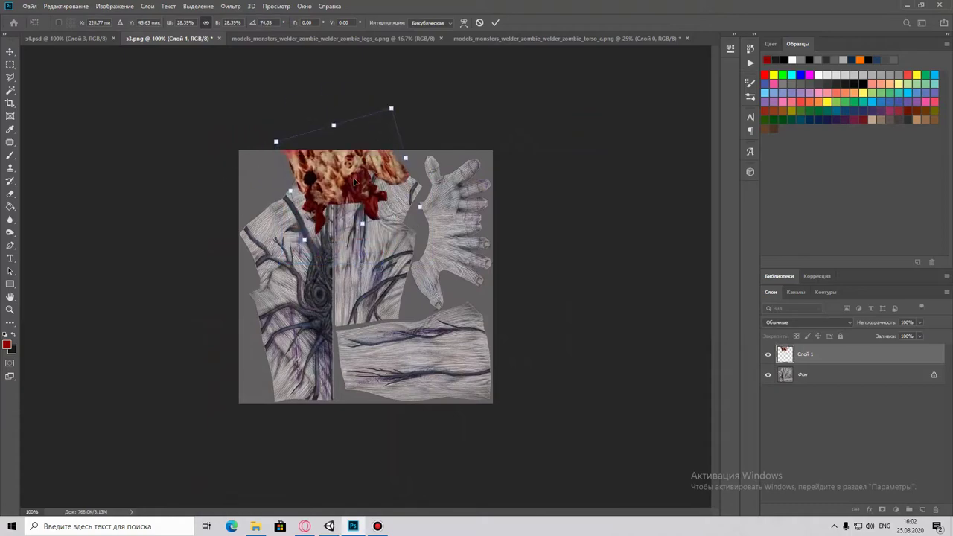
key("Return")
Save the s3 texture as s3.psd in Photoshop format.
key("ctrl+shift+s")
left_click(414, 375)
key("Return")
Select and orbit the zombie model in Unity to check the updated s3 texture.
key("alt+Tab")
left_click(432, 294)
scroll(402, 276, "up", 5)
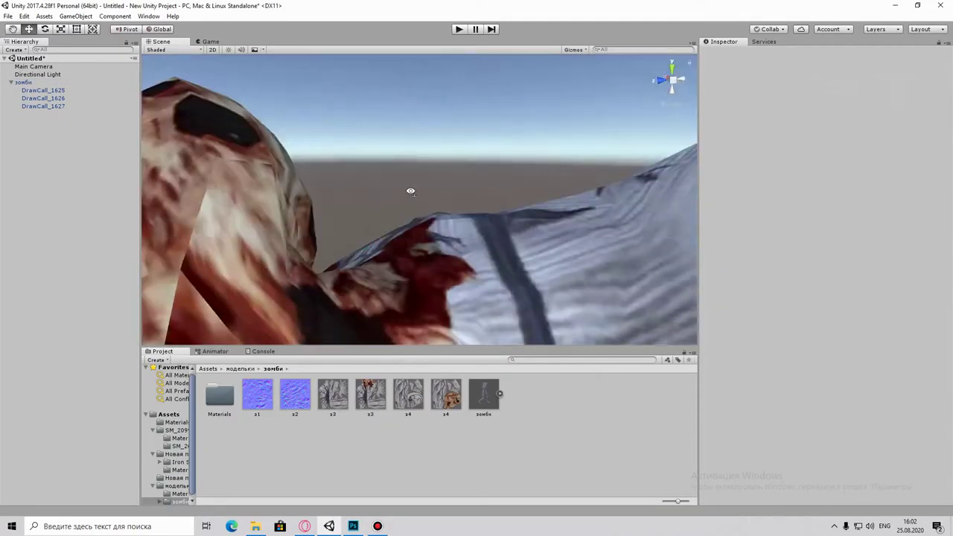
key("alt+Tab")
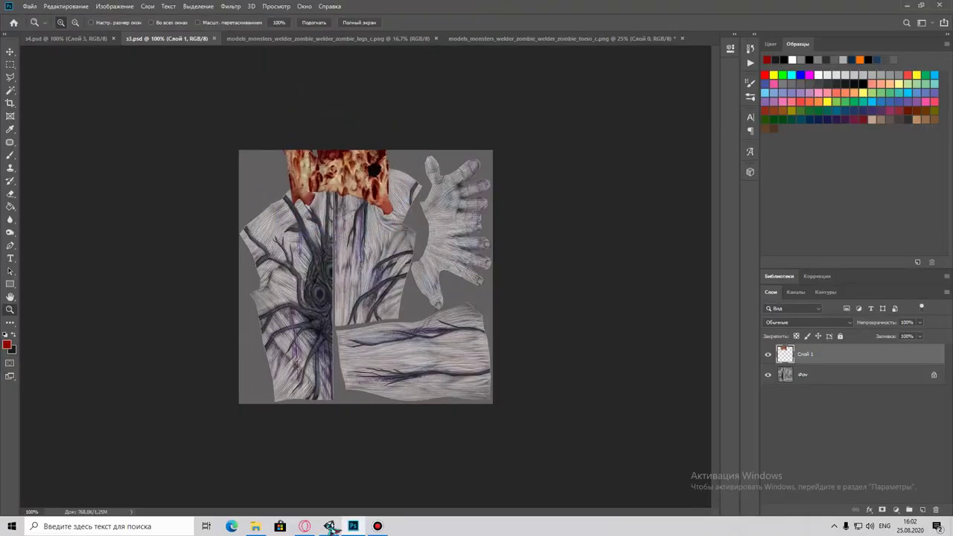
left_click(330, 525)
left_click_drag(557, 106, 491, 164)
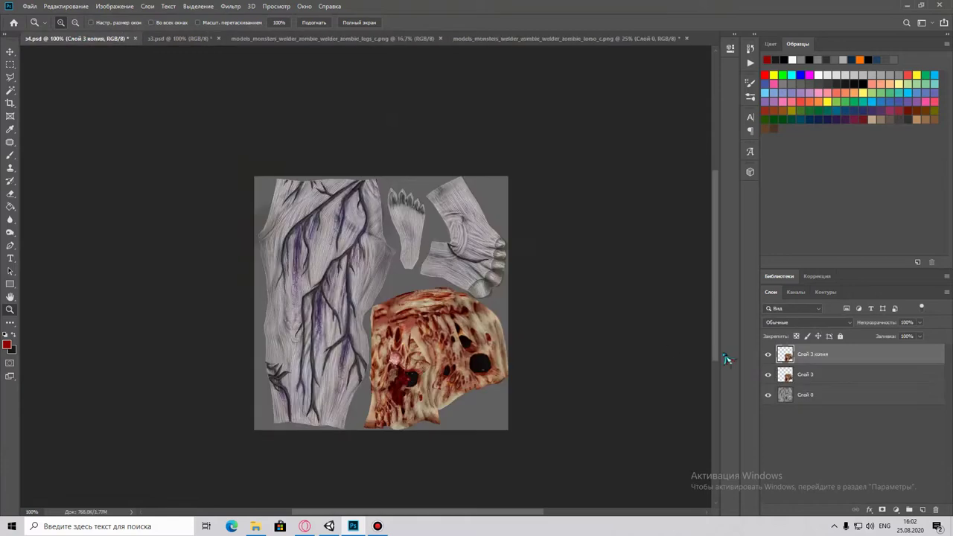
Paste a tilted flesh piece at the s3 collar and begin outlining the neck area.
left_click(30, 10)
left_click(81, 70)
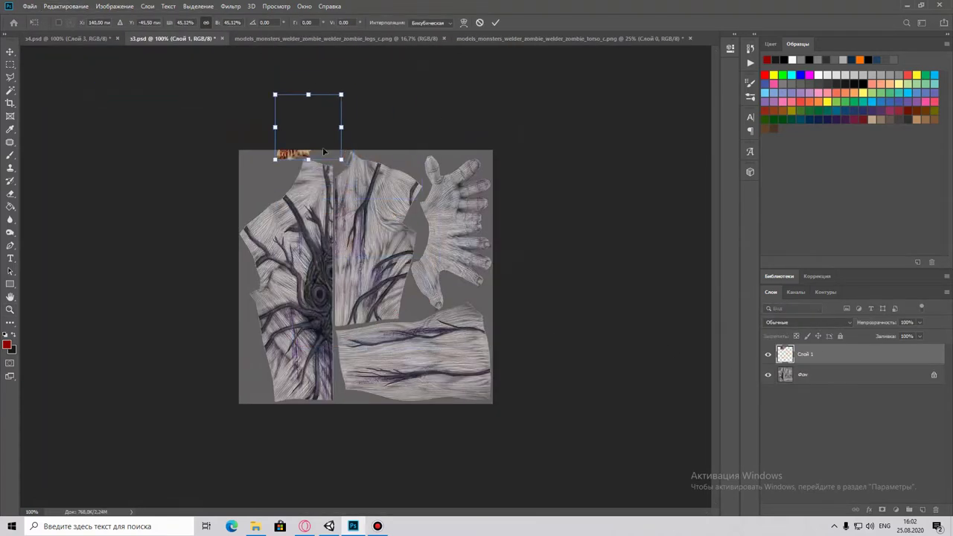
left_click_drag(357, 152, 341, 161)
key("Return")
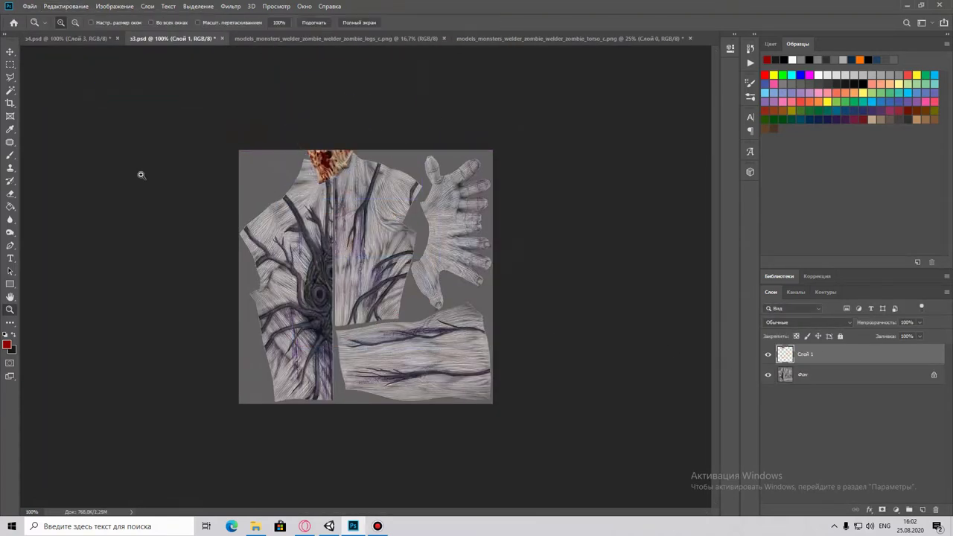
scroll(301, 158, "up", 1)
scroll(298, 154, "up", 2)
scroll(419, 85, "up", 2)
left_click(413, 153)
left_click(394, 131)
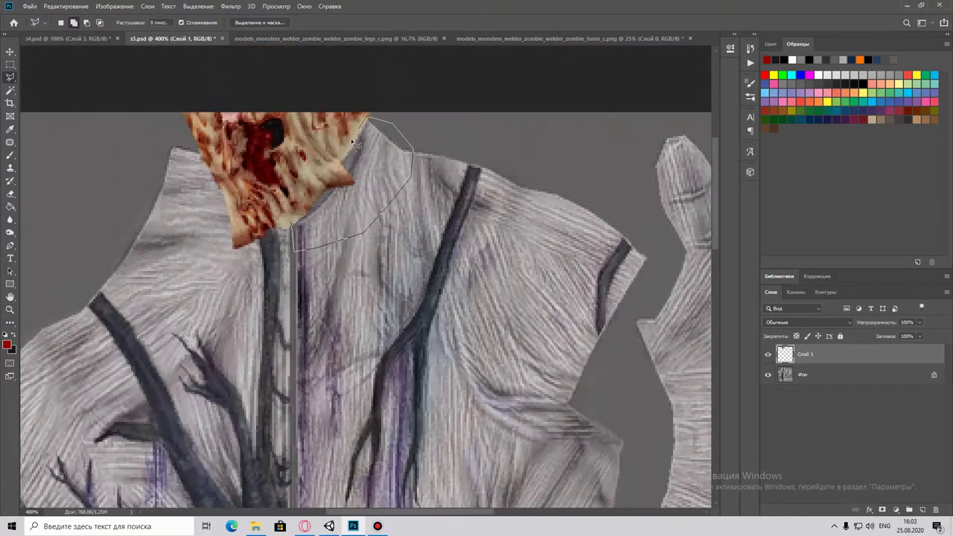
Paste the bloody flesh texture onto s3, shrunk and flipped over the collar.
key("alt+Tab")
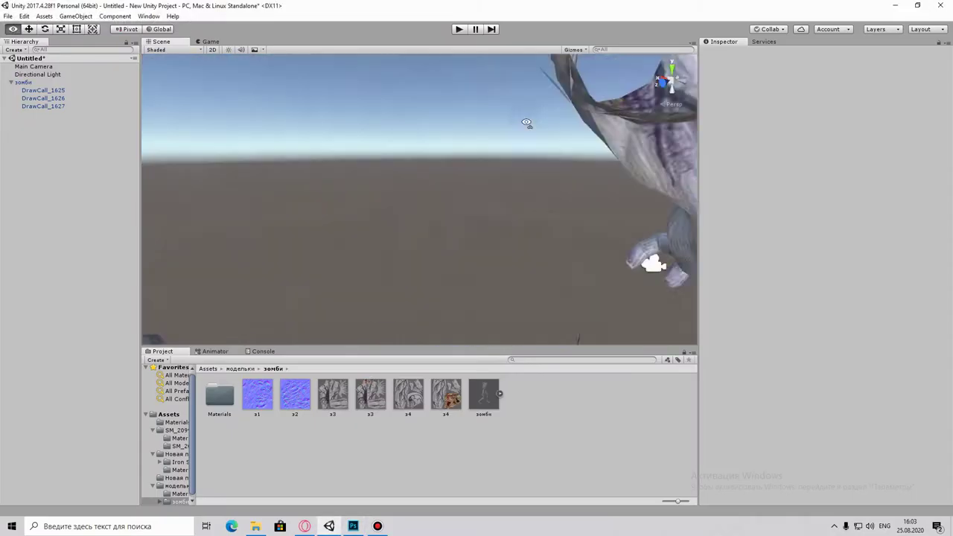
left_click_drag(352, 234, 386, 317)
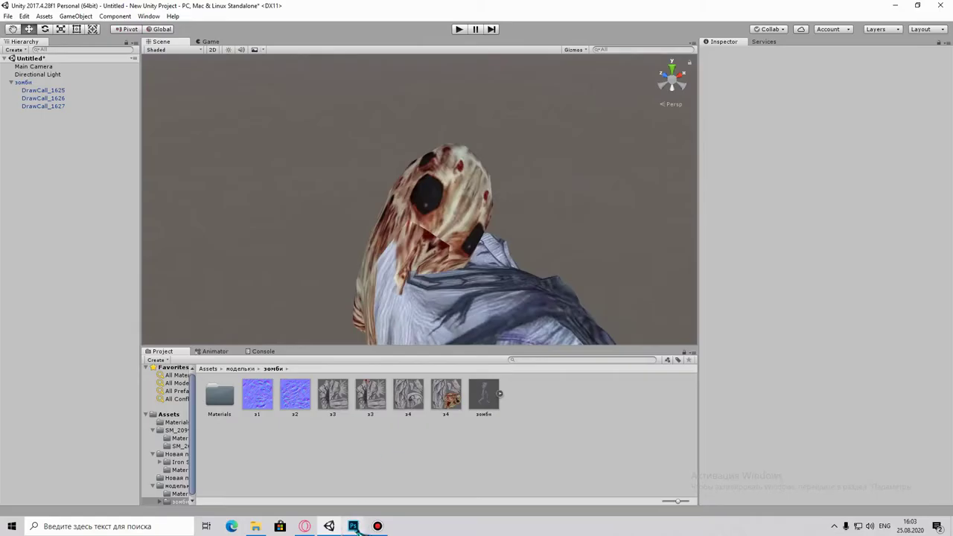
key("alt+Tab")
key("ctrl+v")
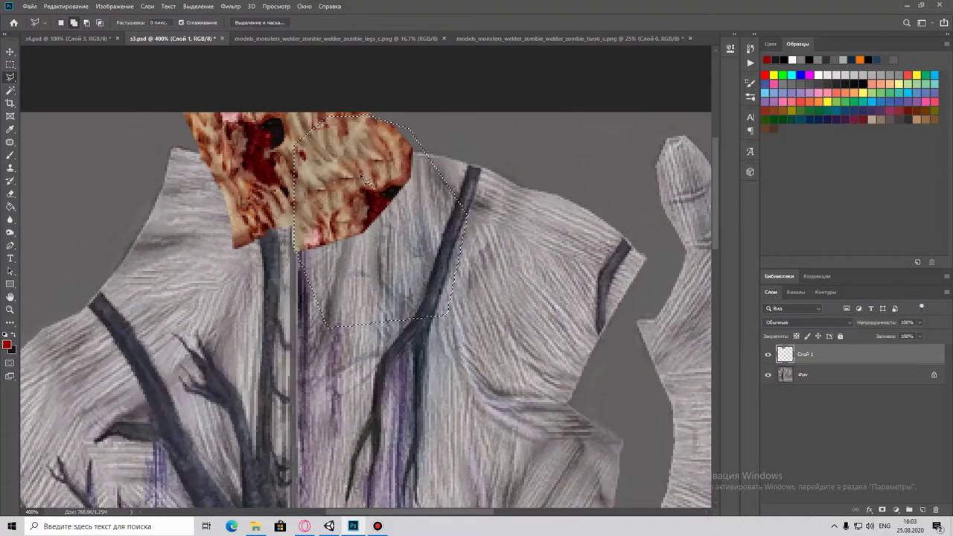
key("z")
key("ctrl+t")
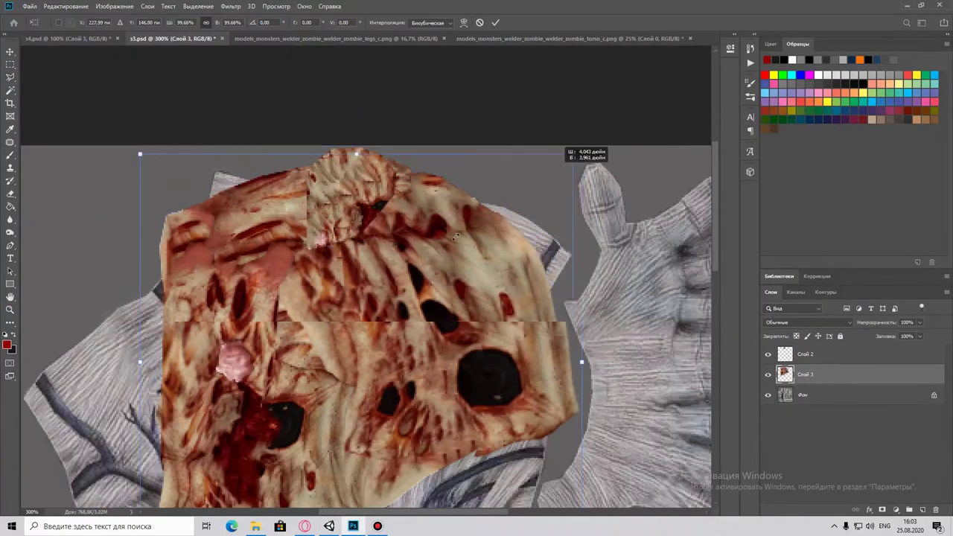
key("ctrl+minus")
left_click_drag(585, 365, 387, 223)
left_click_drag(308, 187, 333, 191)
key("Return")
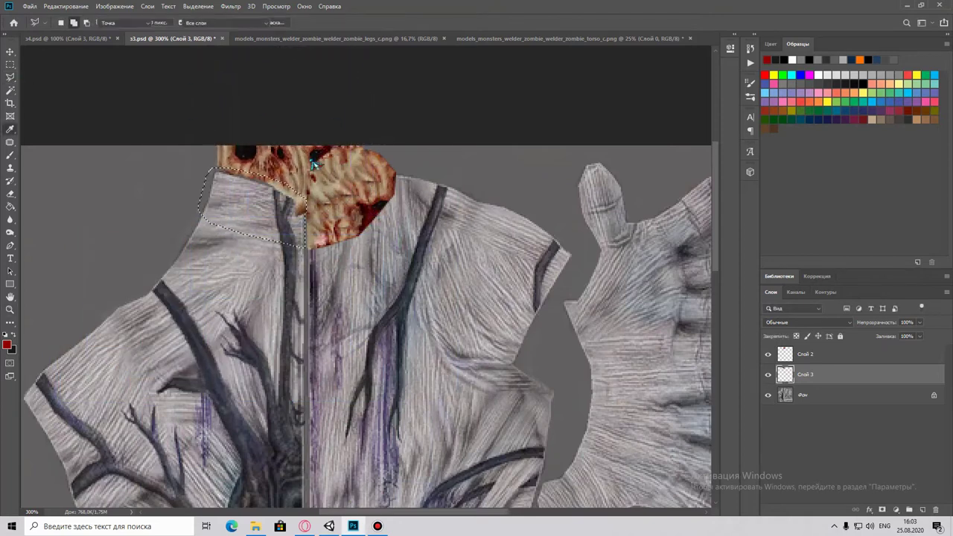
Fill the selected left collar area after checking the model in Unity.
left_click(328, 525)
mouse_move(323, 272)
left_mouse_down()
mouse_move(462, 270)
mouse_move(521, 283)
left_mouse_up()
left_click(353, 525)
key("shift+F5")
key("Return")
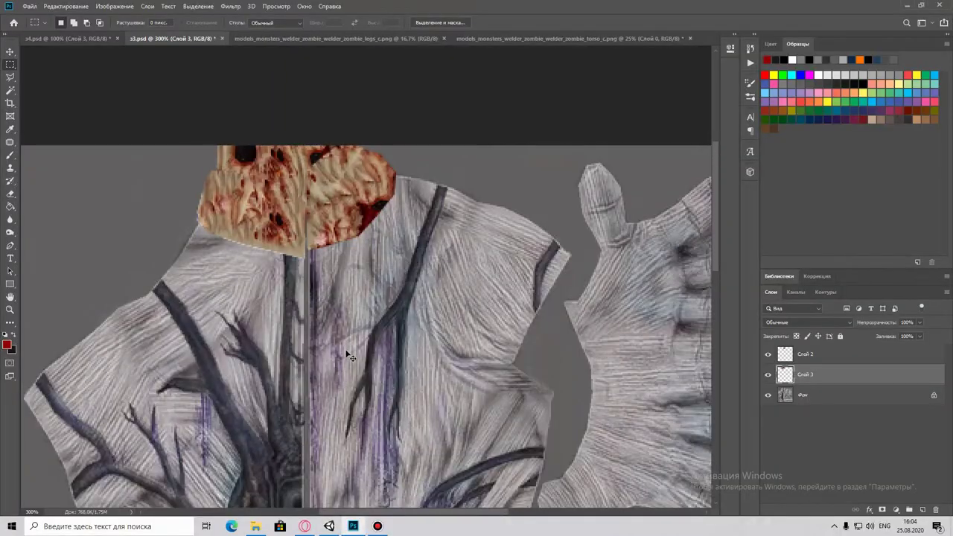
Duplicate the face piece layer and return to the welder torso texture with no selection.
key("ctrl+t")
key("Return")
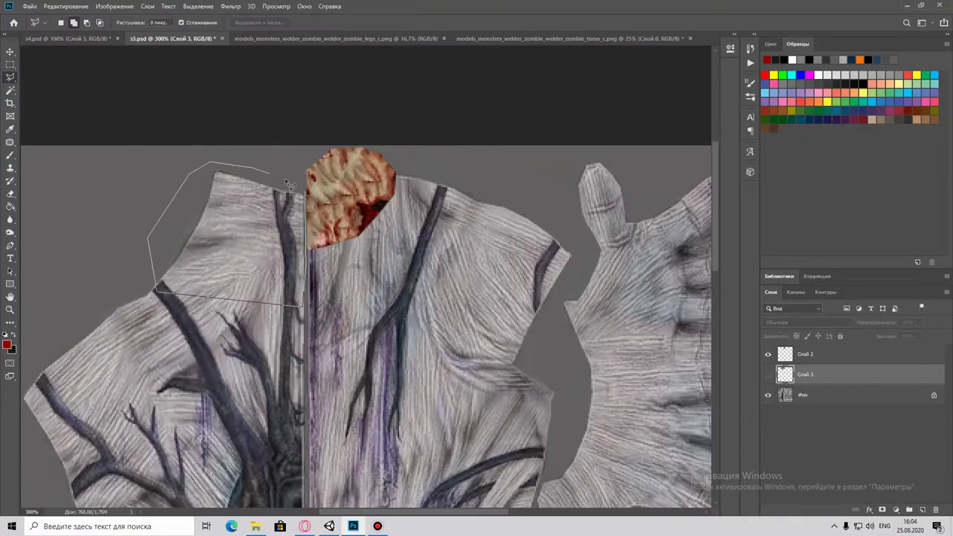
right_click(268, 215)
left_click(378, 260)
key("z")
key("ctrl+minus")
key("ctrl+Tab")
key("m")
key("ctrl+d")
scroll(400, 441, "up", 4)
Scroll the torso texture to the armored vest with the selection tool ready.
key("m")
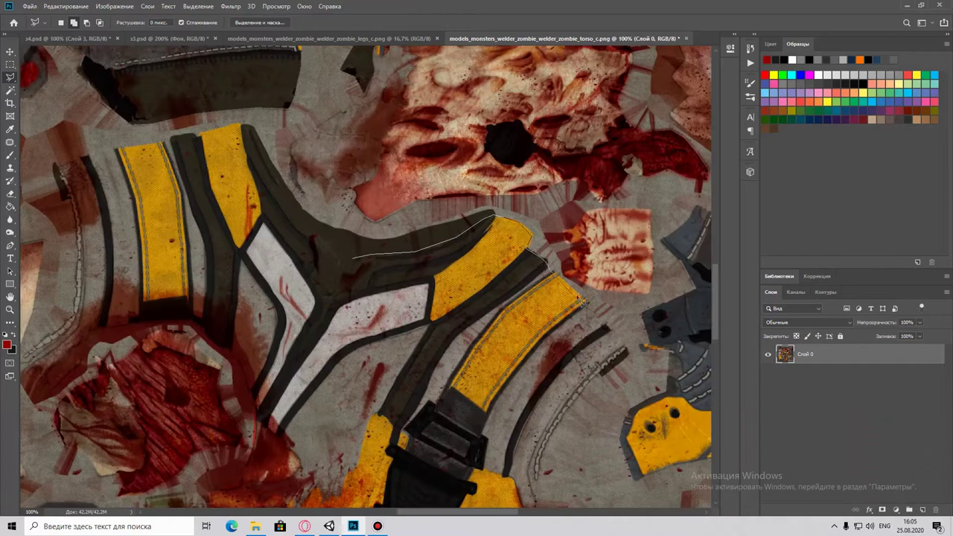
scroll(564, 423, "down", 3)
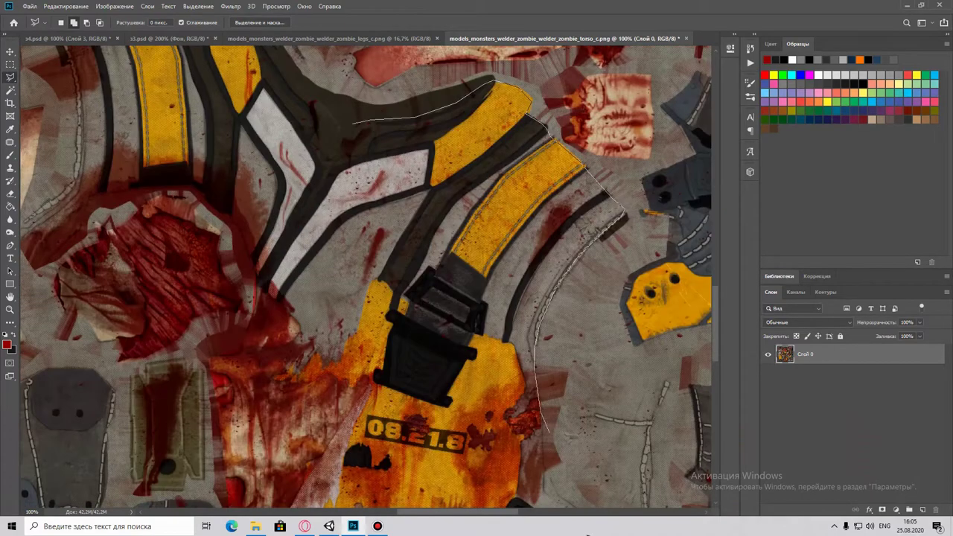
scroll(547, 423, "down", 4)
scroll(545, 288, "right", 3)
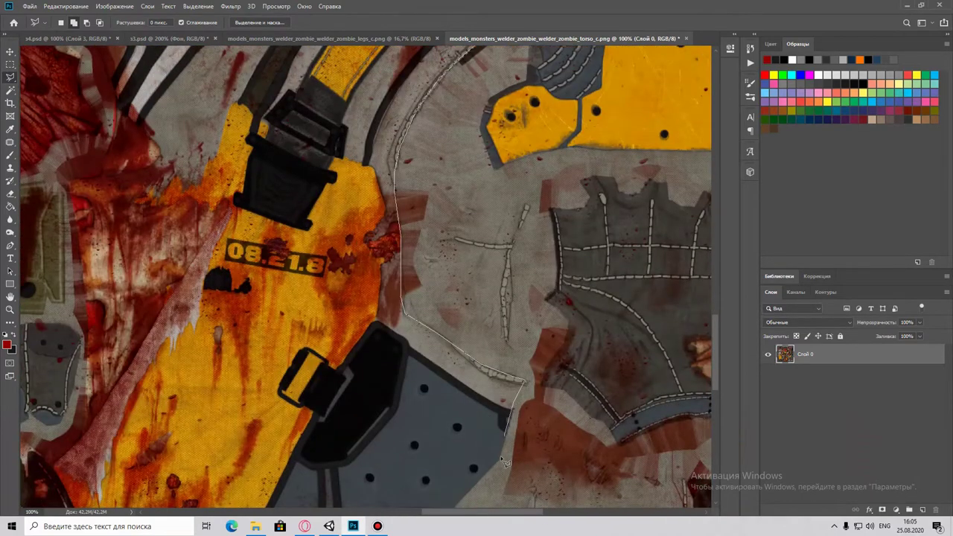
scroll(509, 440, "down", 5)
scroll(426, 376, "down", 3)
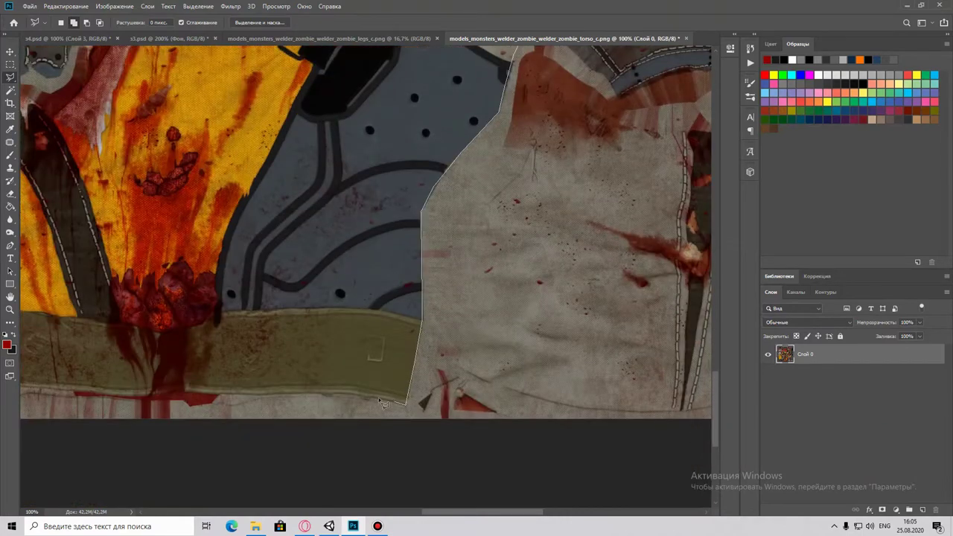
scroll(223, 398, "left", 1)
scroll(261, 400, "left", 3)
scroll(297, 402, "left", 2)
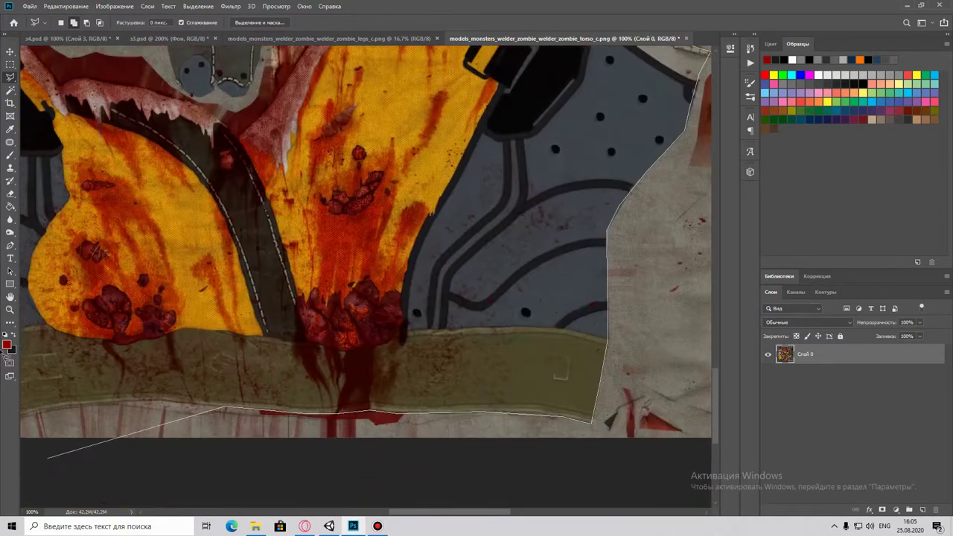
scroll(348, 406, "left", 2)
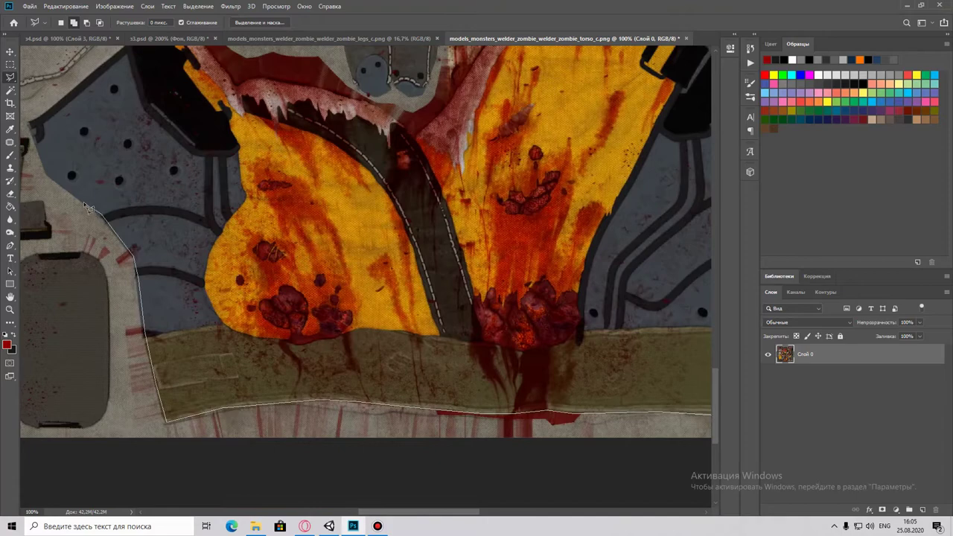
scroll(95, 82, "up", 3)
scroll(140, 294, "up", 3)
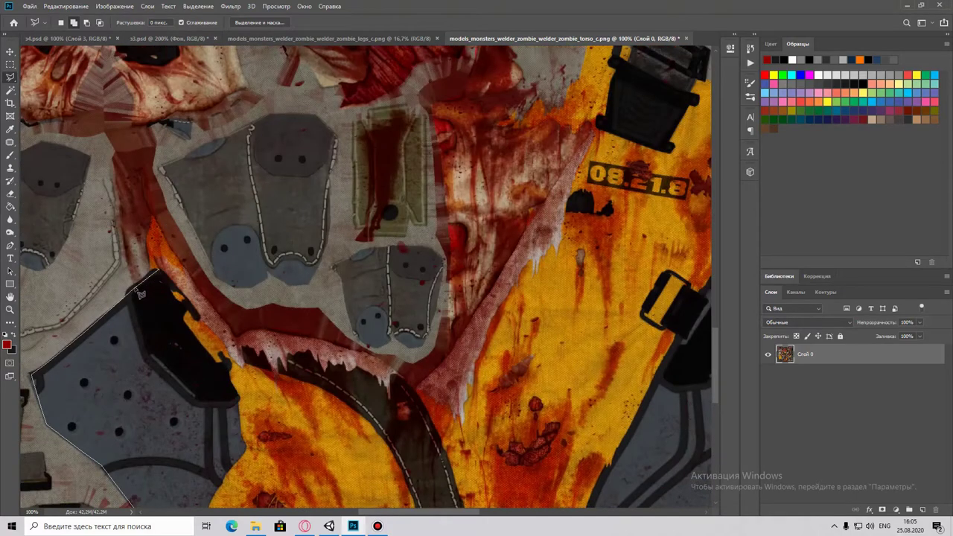
scroll(186, 201, "left", 3)
Place straight-edged outline points around the armored vest.
left_click(244, 176)
left_click(266, 176)
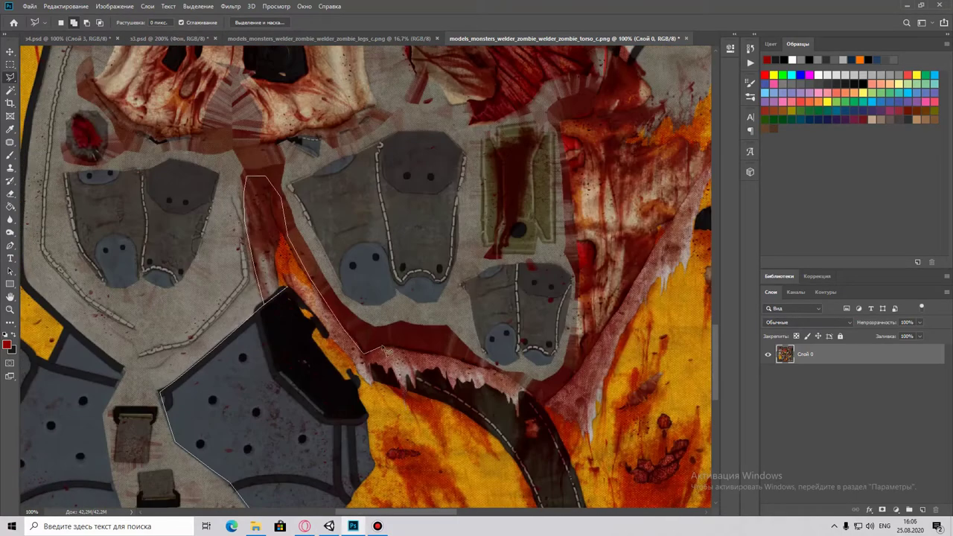
scroll(521, 416, "right", 3)
scroll(447, 446, "right", 1)
scroll(387, 472, "up", 2)
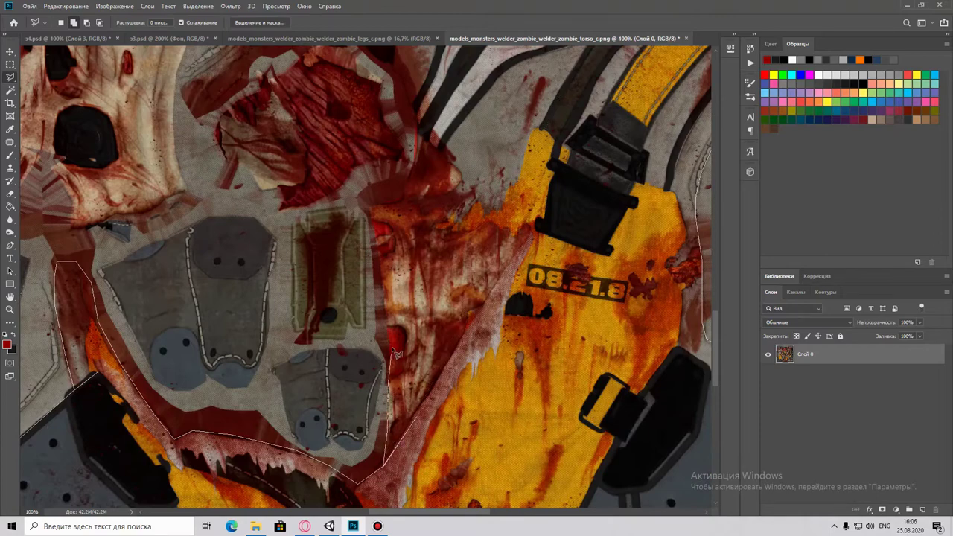
left_click(373, 210)
scroll(402, 267, "up", 2)
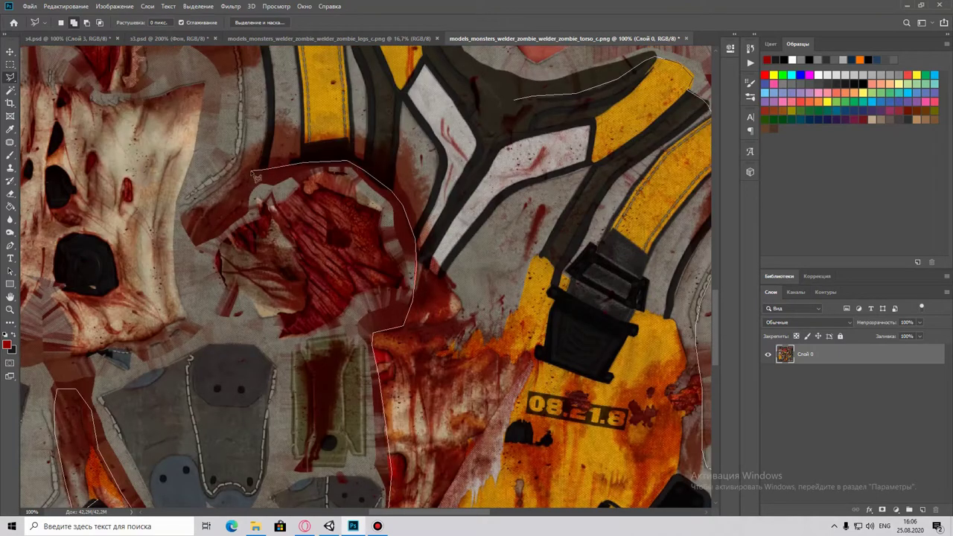
scroll(250, 196, "up", 2)
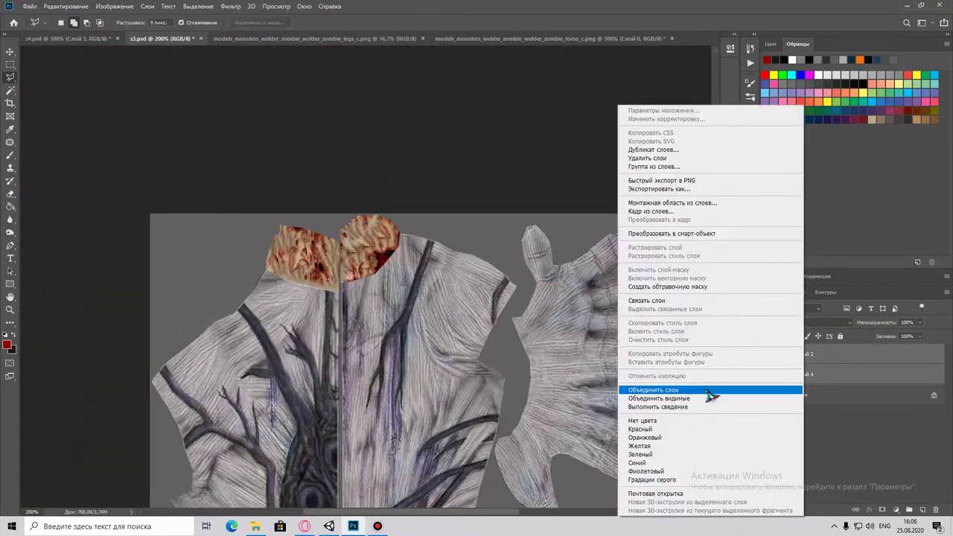
Paste the armored vest into s3, shrunk and tilted over the chest.
key("ctrl+minus")
key("ctrl+v")
key("ctrl+t")
mouse_move(548, 389)
left_mouse_down()
mouse_move(375, 413)
mouse_move(364, 279)
mouse_move(425, 258)
left_mouse_up()
left_click_drag(367, 245, 384, 265)
key("Return")
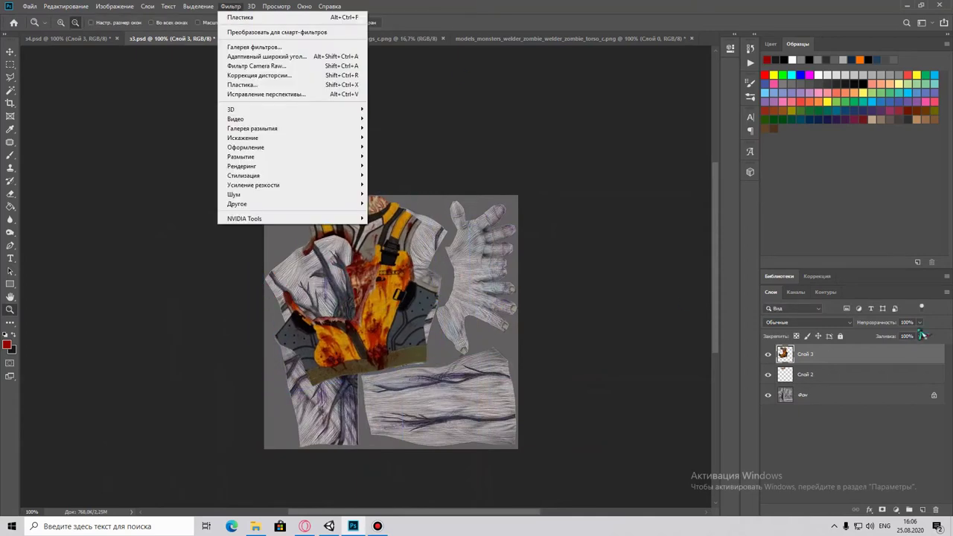
Lower the vest layer's opacity to 39% and open Liquify to reshape it.
key("z")
key("3")
key("9")
left_click(230, 6)
left_click(245, 91)
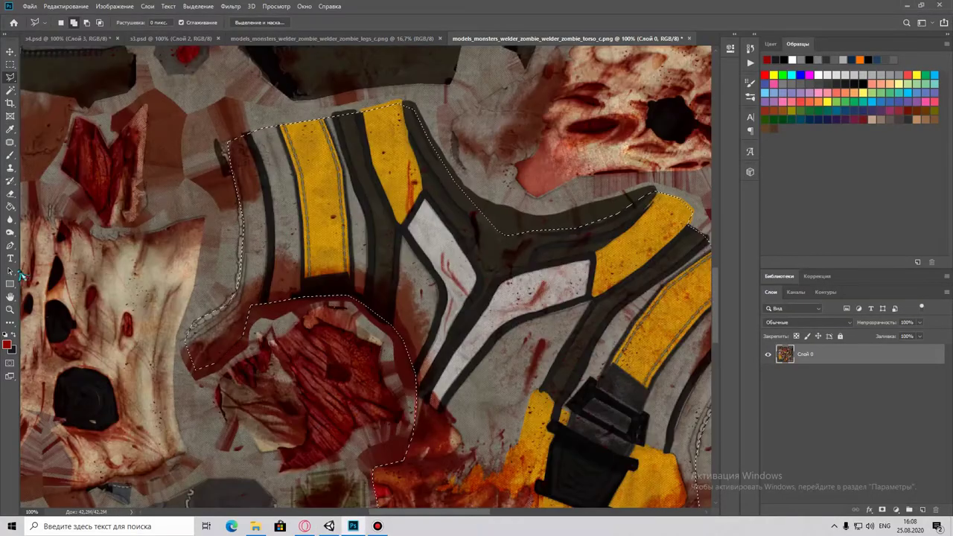
Trace the vest panel on the torso texture, bringing its lower edge into view.
key("l")
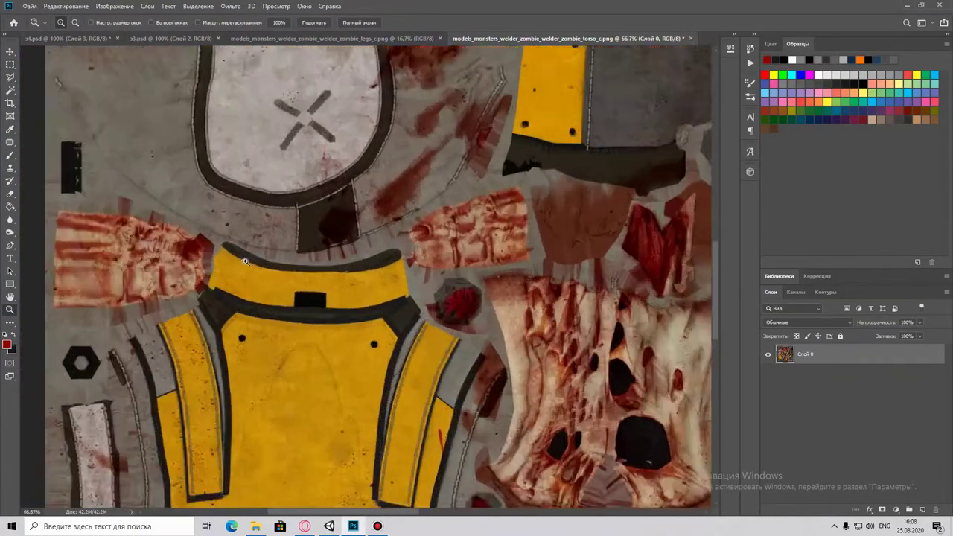
scroll(273, 392, "down", 5)
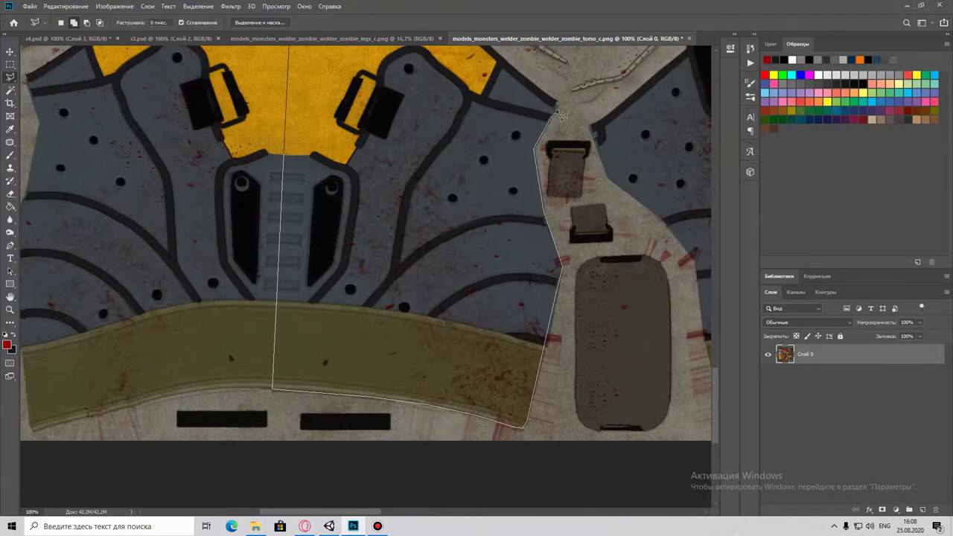
left_click_drag(555, 123, 562, 314)
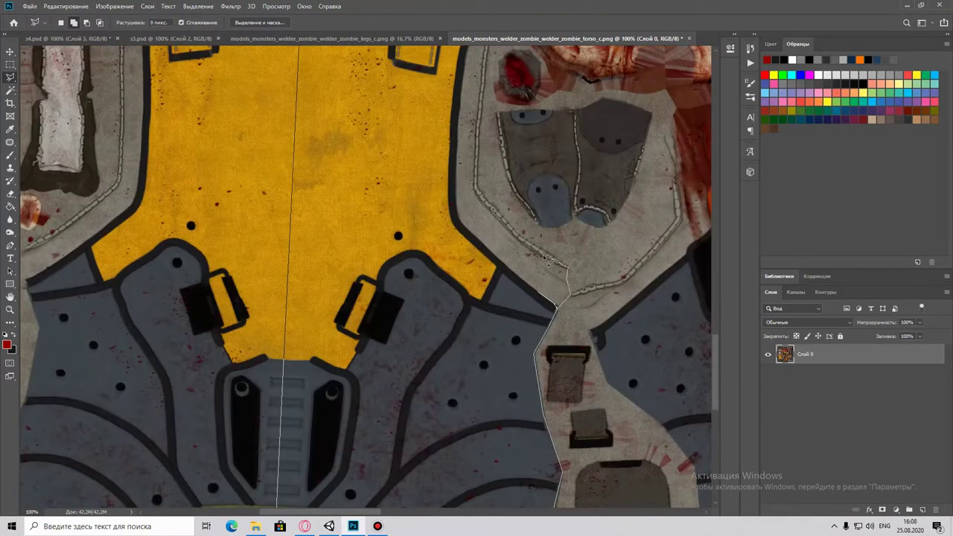
scroll(510, 217, "up", 5)
scroll(521, 215, "up", 4)
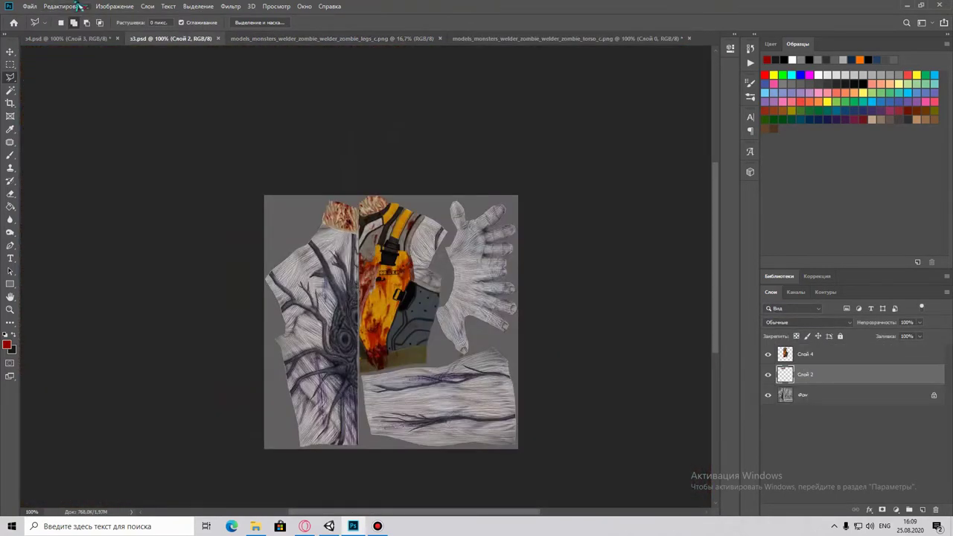
Paste the vest panel into s3, flipped horizontally, scaled and warped over the left torso.
key("ctrl+v")
left_click(79, 6)
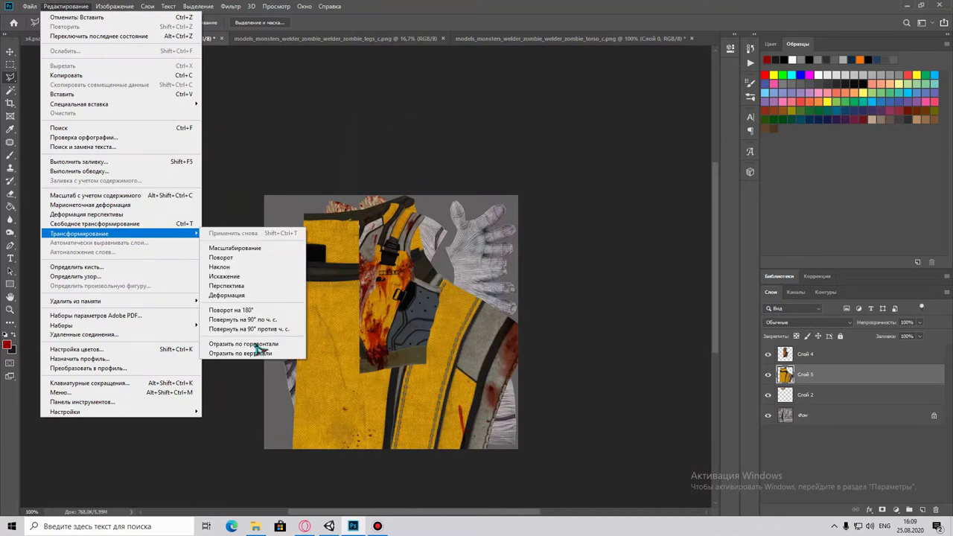
left_click(256, 347)
mouse_move(561, 196)
left_mouse_down()
mouse_move(456, 313)
mouse_move(320, 335)
left_mouse_up()
left_click(463, 22)
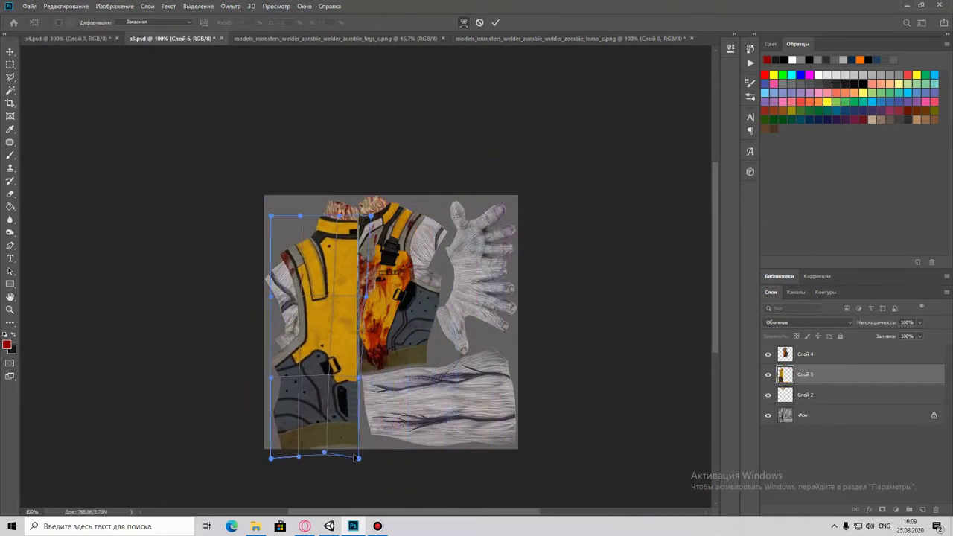
left_click_drag(316, 447, 343, 437)
key("Return")
Reshape the semi-transparent panel with Liquify, then restore it to full opacity.
key("l")
key("6")
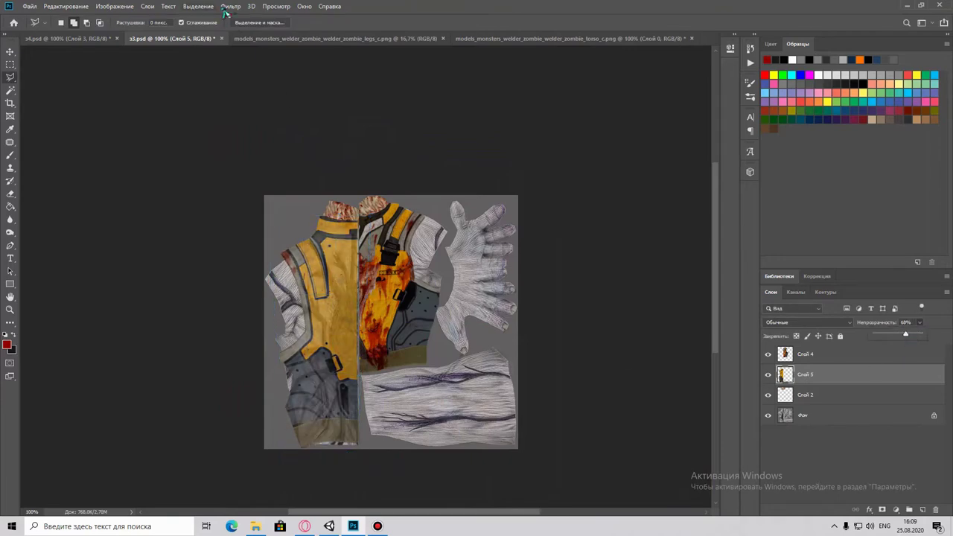
key("ctrl+shift+x")
key("Escape")
key("2")
key("1")
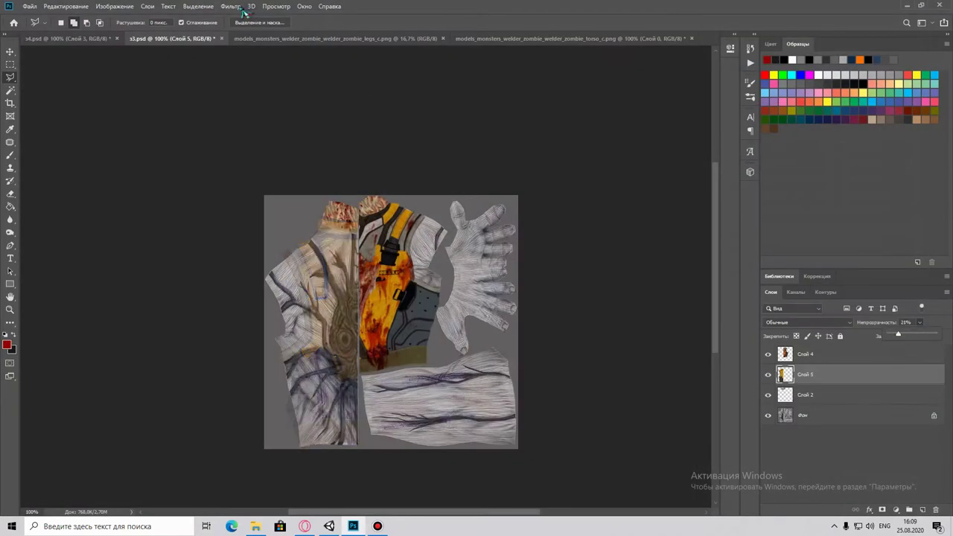
key("ctrl+shift+x")
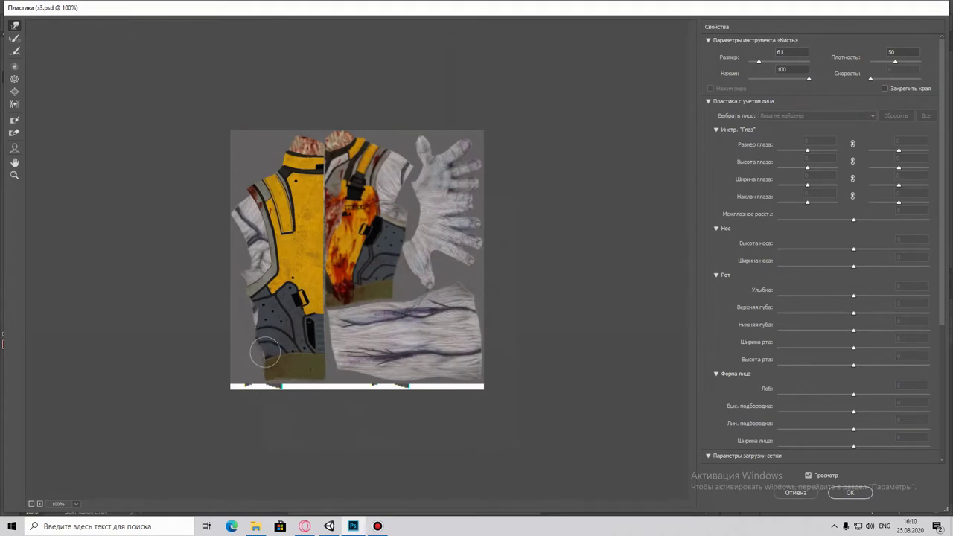
key("Escape")
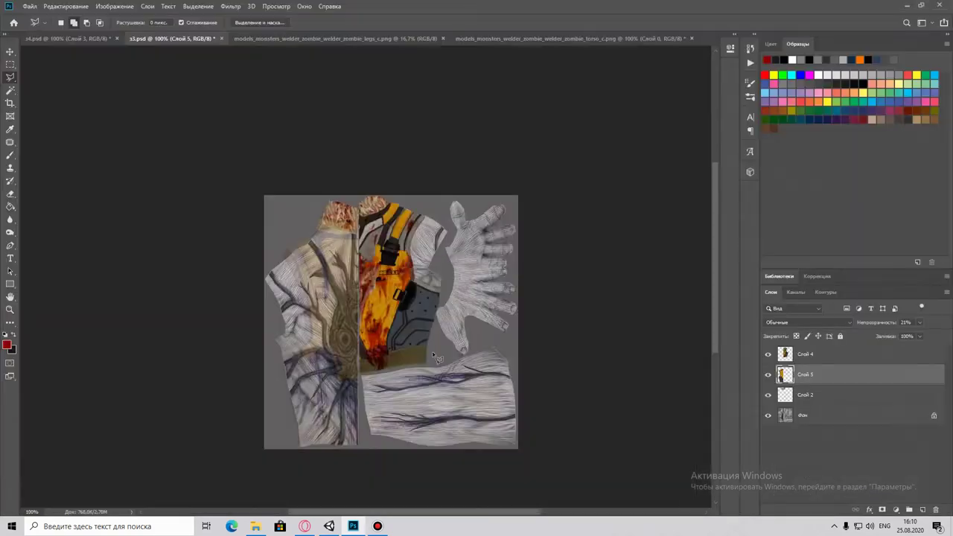
key("0")
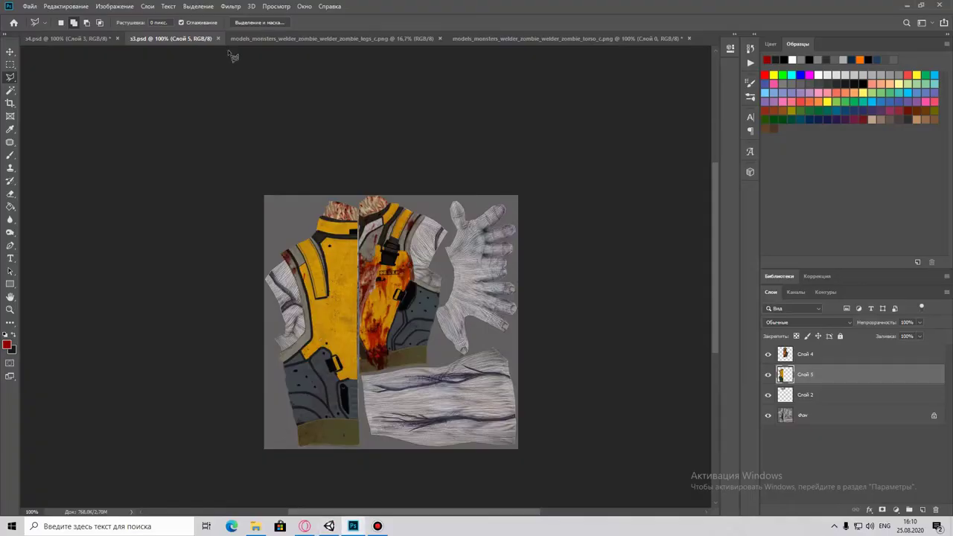
left_click(230, 6)
Open the Liquify filter to reshape the left vest panel.
left_click(253, 91)
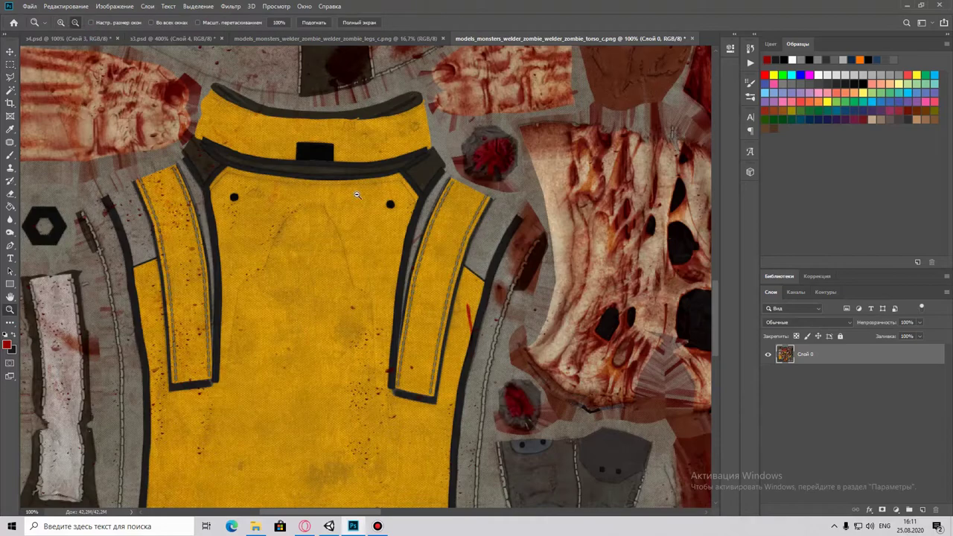
Zoom into the torso texture's grey patch and copy it.
key("ctrl+minus")
key("ctrl+minus")
key("ctrl+minus")
left_click_drag(357, 195, 475, 485)
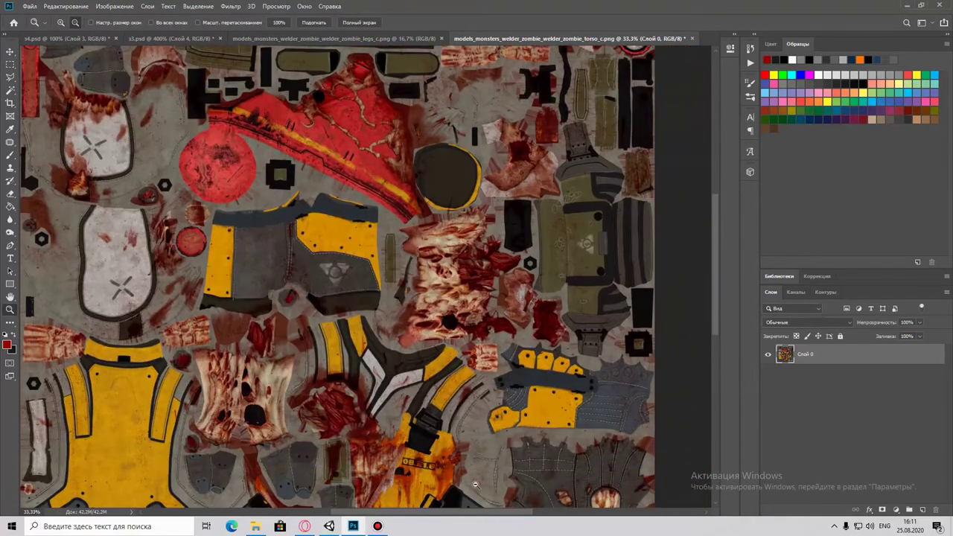
left_click(474, 484)
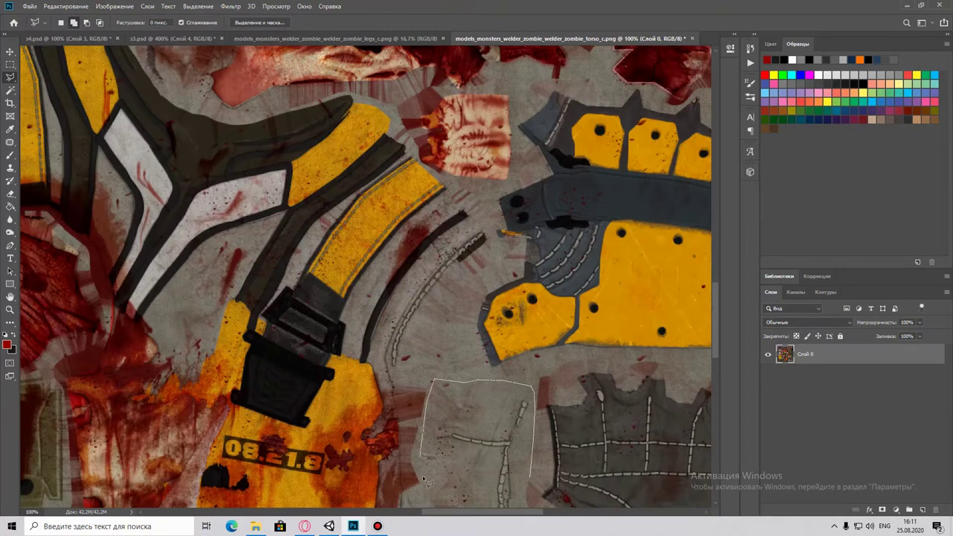
scroll(427, 482, "down", 4)
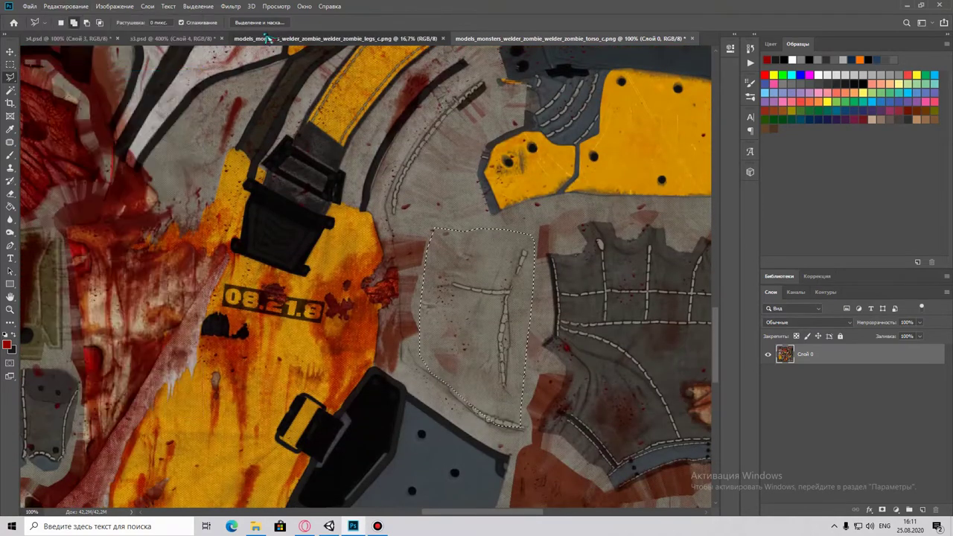
key("ctrl+c")
Paste the grey patch onto s3's right shoulder and reshape it with Liquify.
left_click(171, 38)
key("ctrl+minus")
key("ctrl+v")
key("ctrl+t")
left_click_drag(237, 361, 391, 201)
key("Return")
key("ctrl+shift+x")
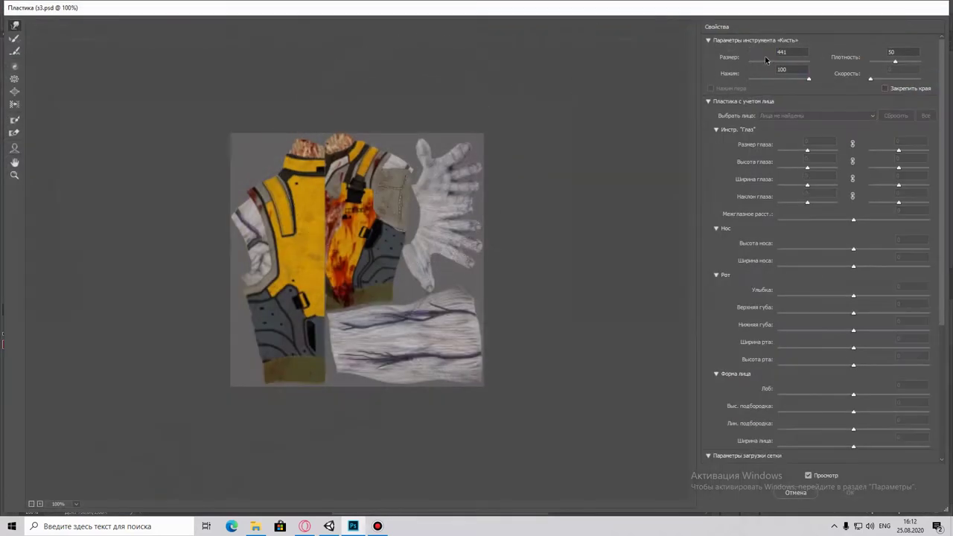
key("Return")
Duplicate the patch, flip it horizontally onto the left shoulder, slightly enlarged.
key("ctrl+j")
key("ctrl+t")
left_click(56, 6)
left_click(246, 337)
left_click_drag(130, 355, 129, 350)
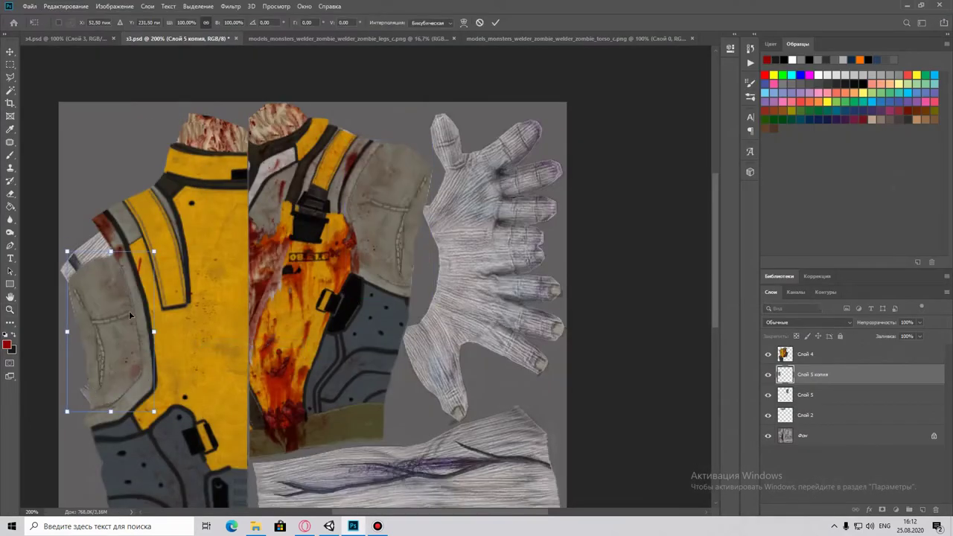
left_click_drag(109, 250, 101, 235)
key("Return")
left_click(230, 6)
left_click(255, 86)
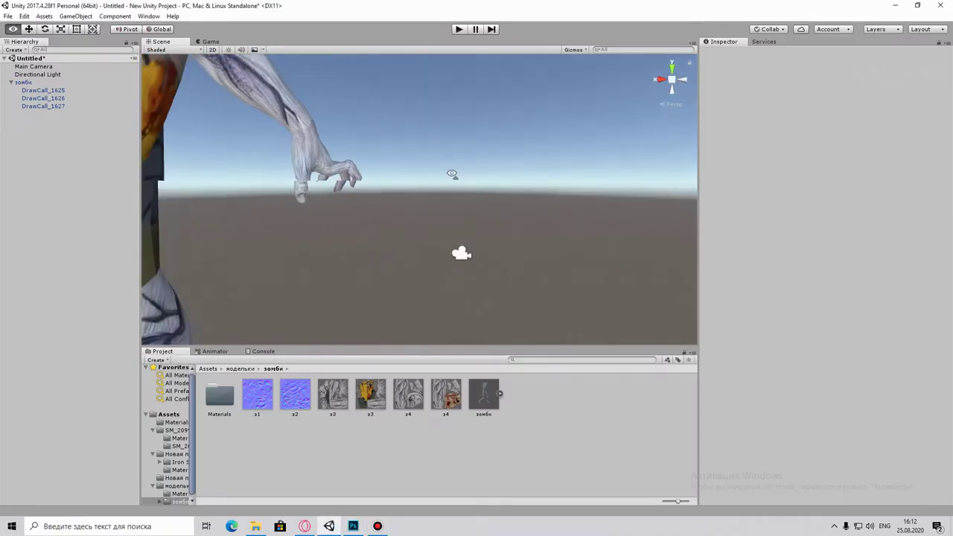
Orbit Unity to view the zombie's shoulder patch, then set the Liquify brush to 107 in Photoshop.
left_click_drag(182, 280, 361, 423)
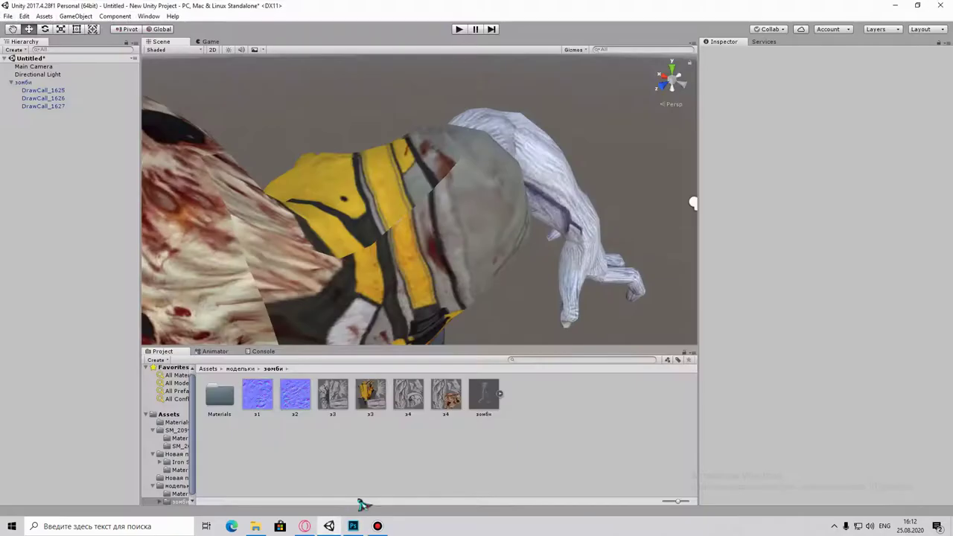
left_click(352, 522)
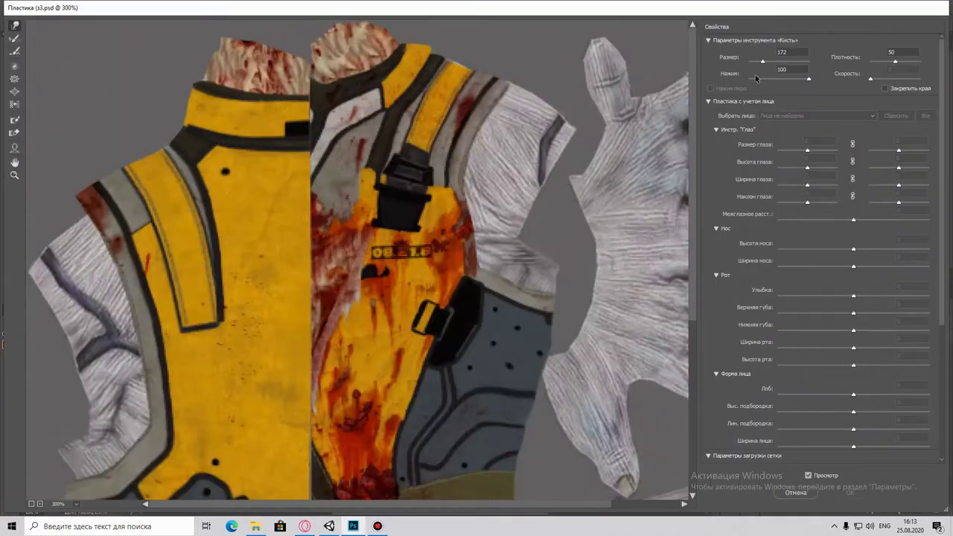
left_click_drag(756, 77, 753, 78)
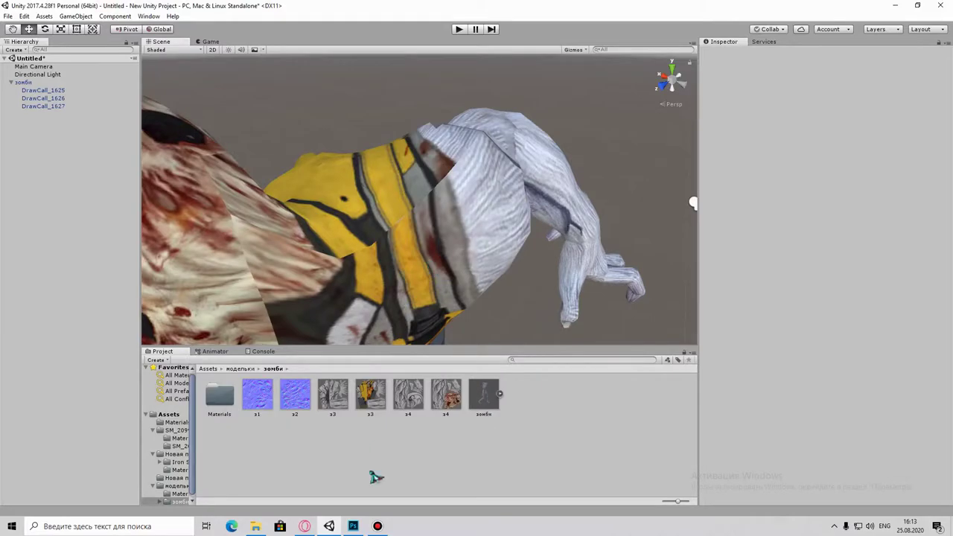
key("ctrl+shift+x")
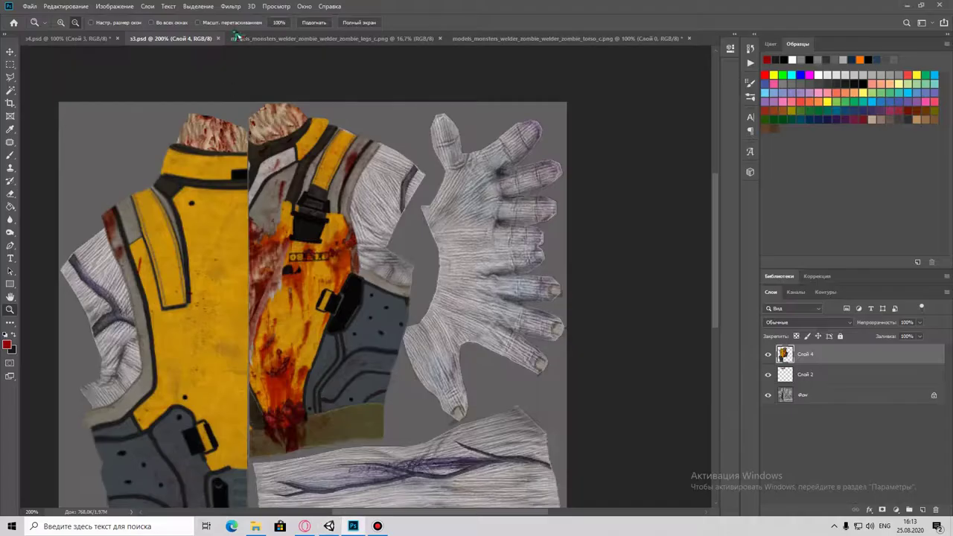
key("ctrl+shift+x")
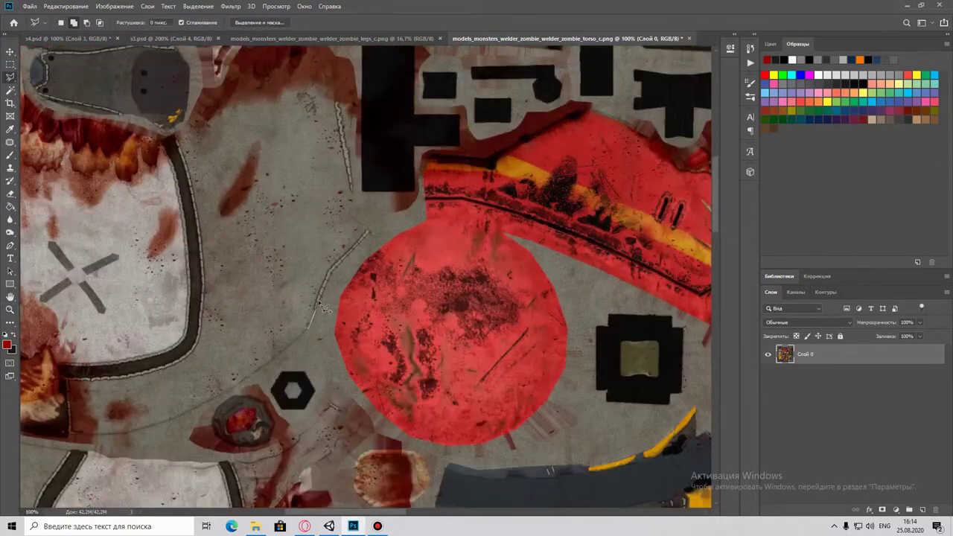
scroll(366, 210, "up", 3)
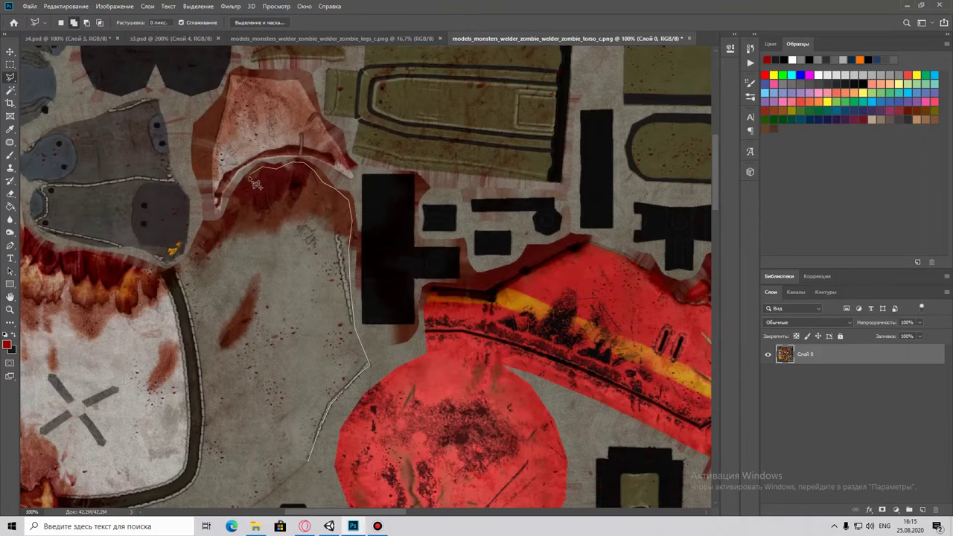
Paste the copied grey torso piece into the s3 texture document.
scroll(128, 268, "left", 3)
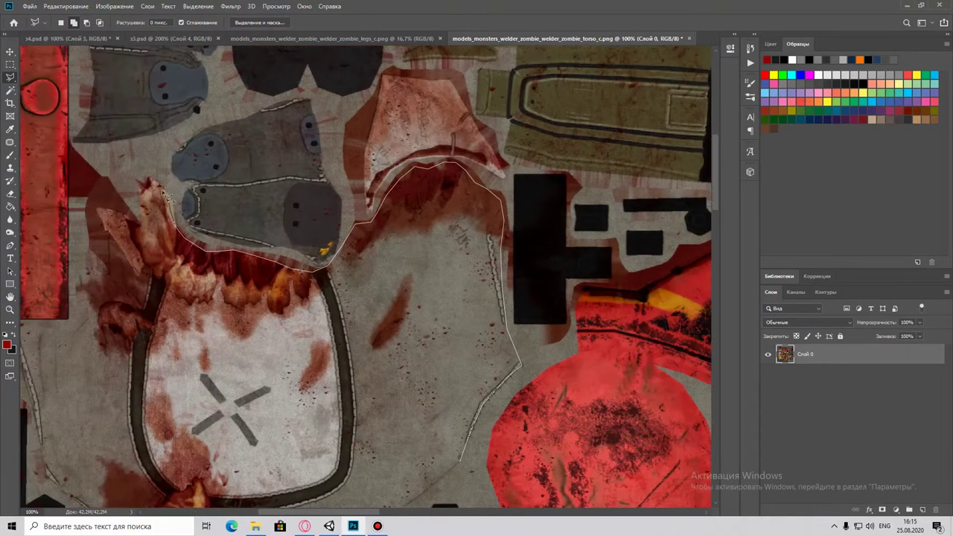
scroll(138, 229, "left", 3)
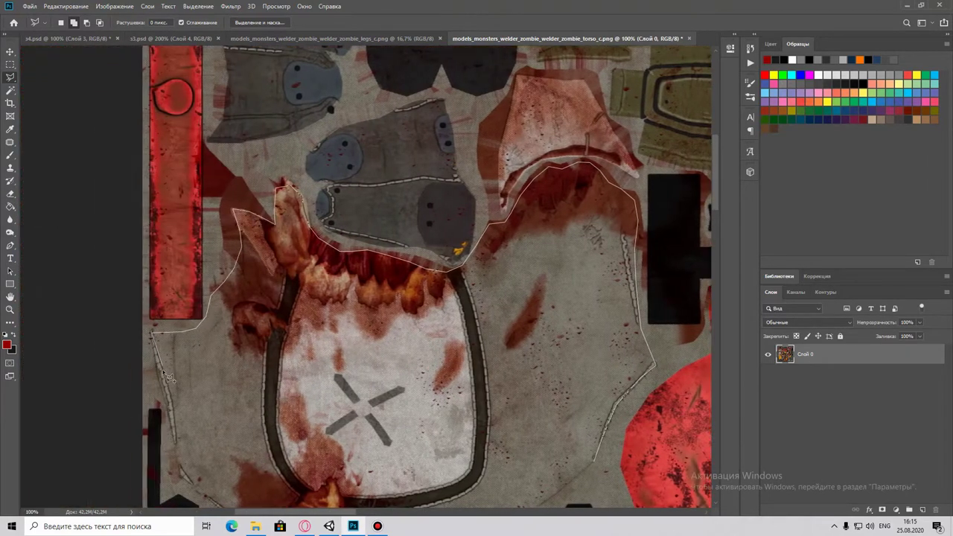
scroll(223, 387, "down", 2)
scroll(297, 398, "down", 2)
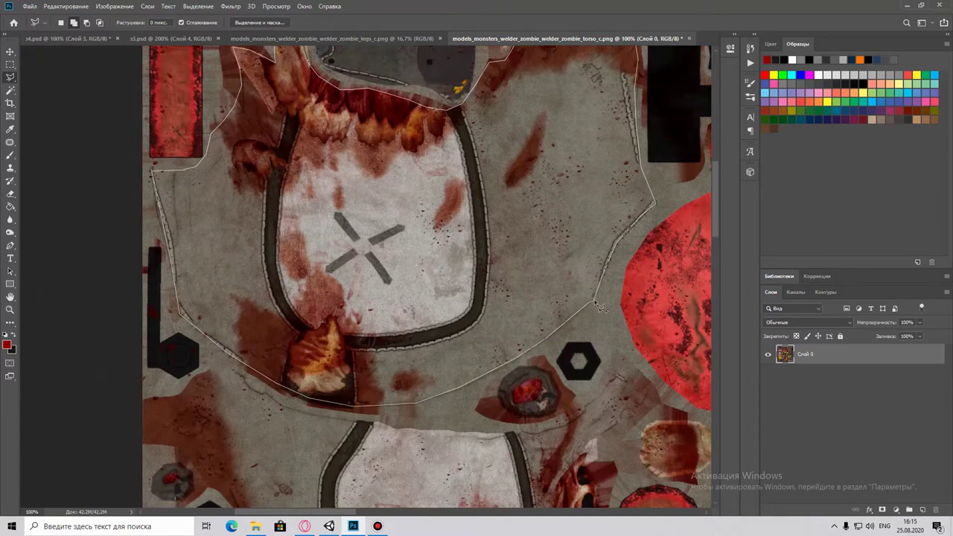
left_click(171, 38)
key("ctrl+v")
Scale the pasted piece down, rotate it to about 116 degrees and commit it on the shoulder.
key("ctrl+t")
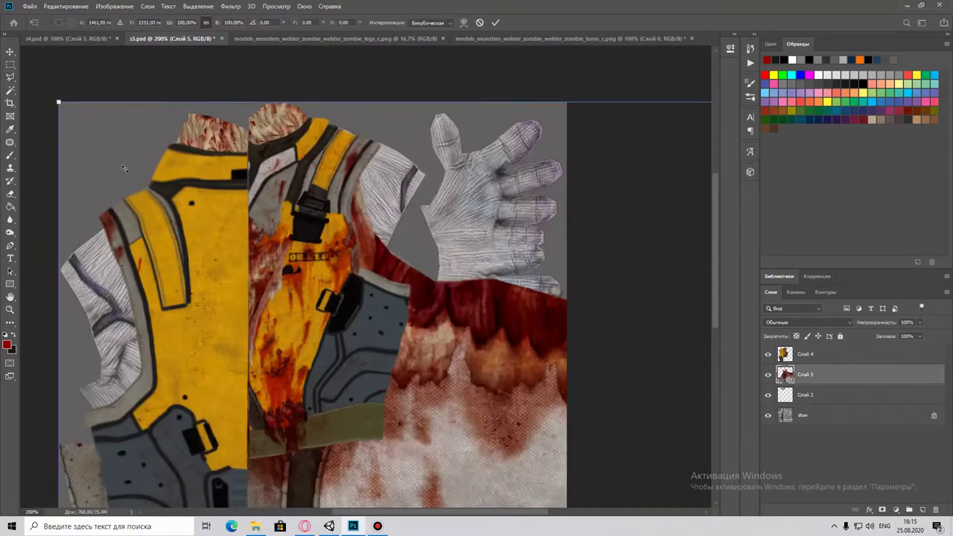
mouse_move(212, 121)
left_mouse_down()
mouse_move(238, 119)
mouse_move(192, 97)
left_mouse_up()
left_click_drag(193, 105, 410, 241)
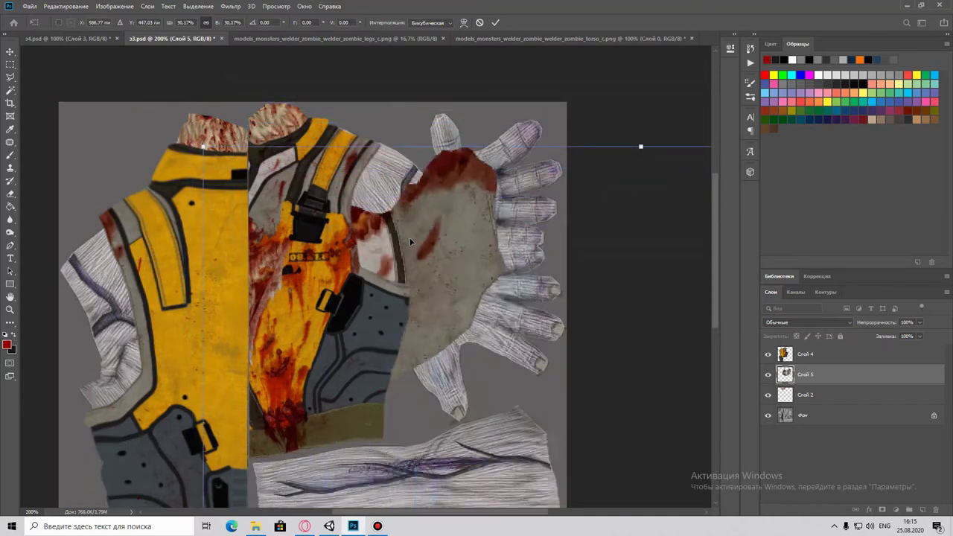
right_click(436, 255)
left_click(491, 330)
key("ctrl+t")
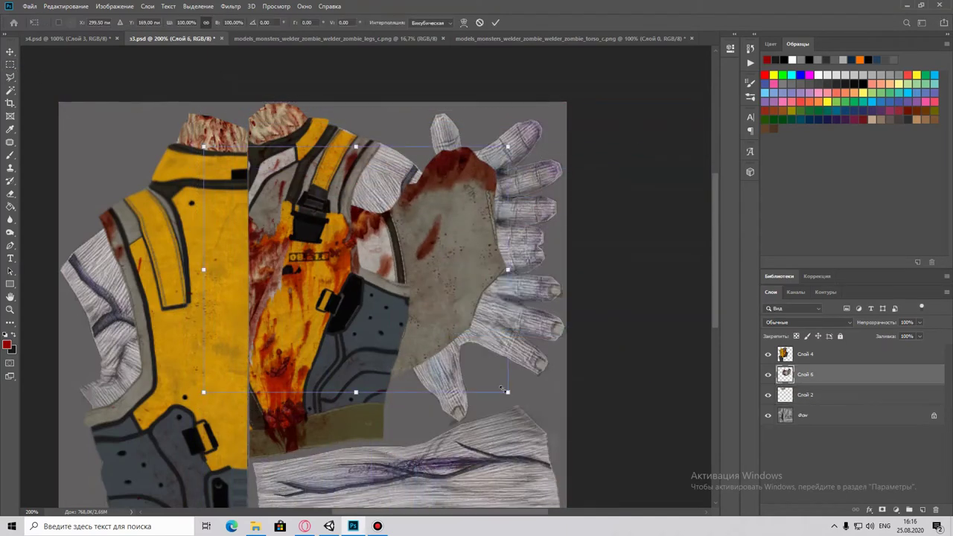
left_click_drag(512, 398, 378, 327)
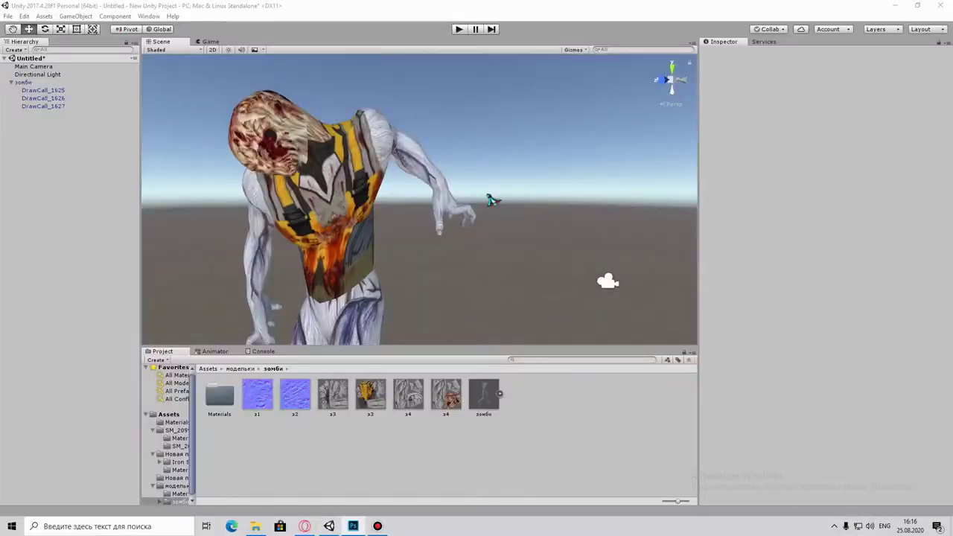
mouse_move(494, 198)
left_mouse_down()
mouse_move(291, 320)
mouse_move(301, 275)
mouse_move(350, 246)
left_mouse_up()
key("alt+Tab")
left_click_drag(395, 134, 407, 95)
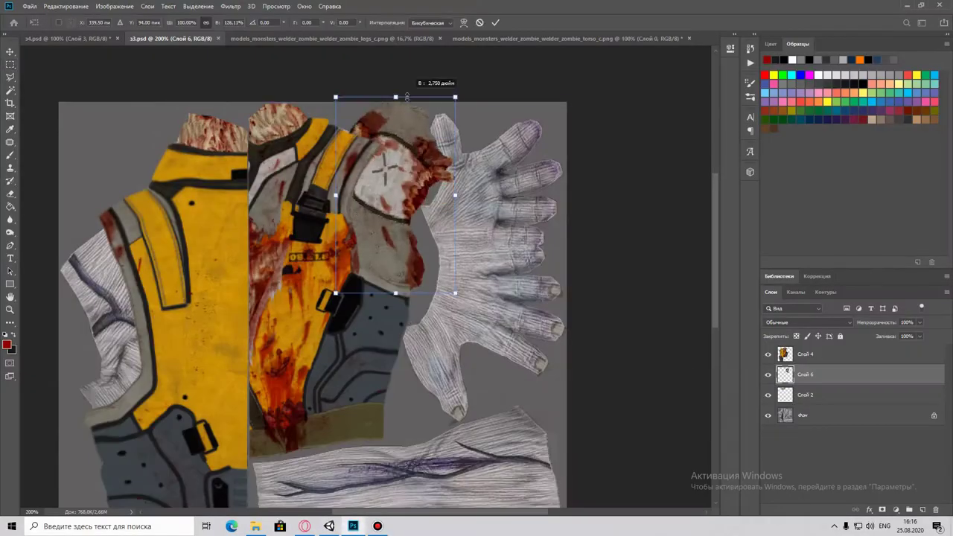
key("Return")
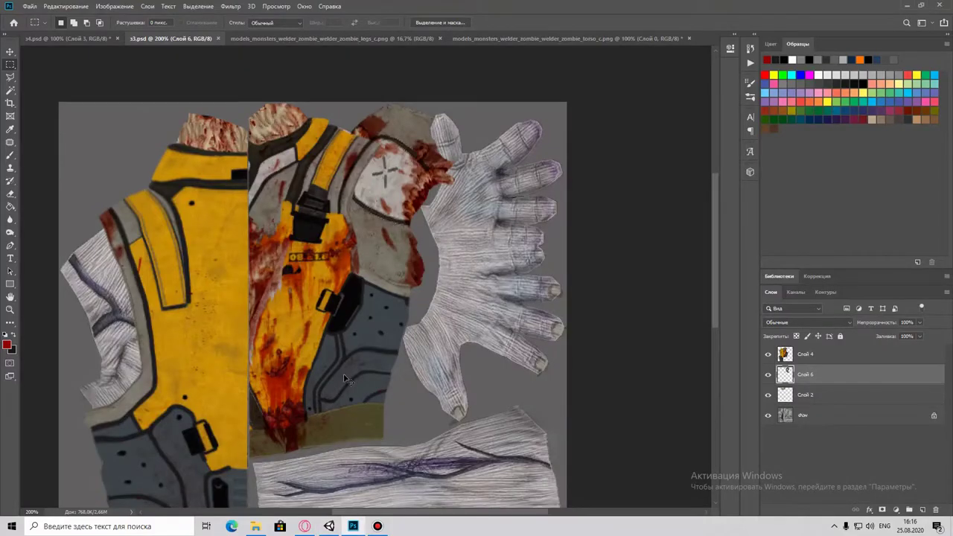
Duplicate the shoulder piece, mirror the copy and move it to the left shoulder.
key("ctrl+j")
left_click(65, 6)
left_click(238, 342)
left_click_drag(245, 308, 128, 319)
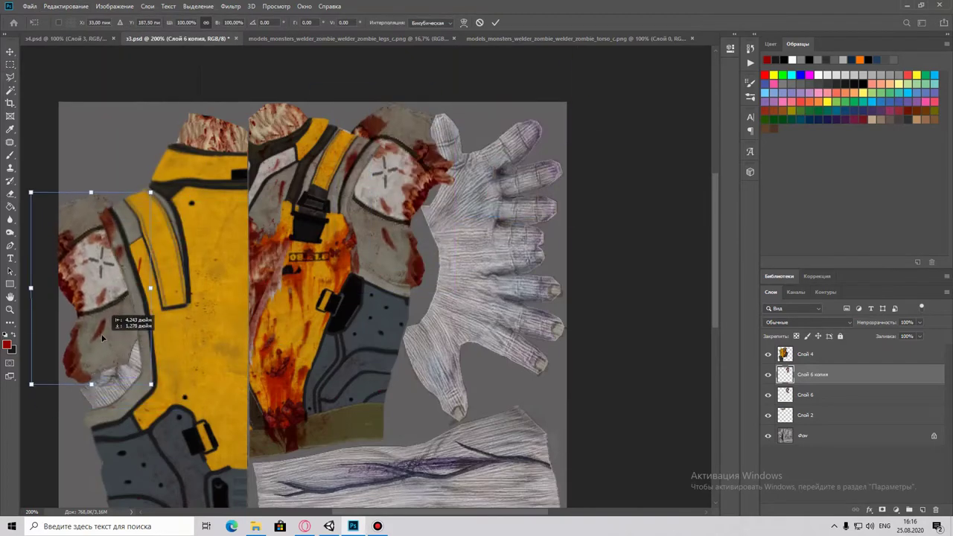
left_click(329, 525)
left_click(71, 5)
left_click(245, 328)
Nudge the mirrored left piece up and left, checking it on the Unity model.
left_click(329, 526)
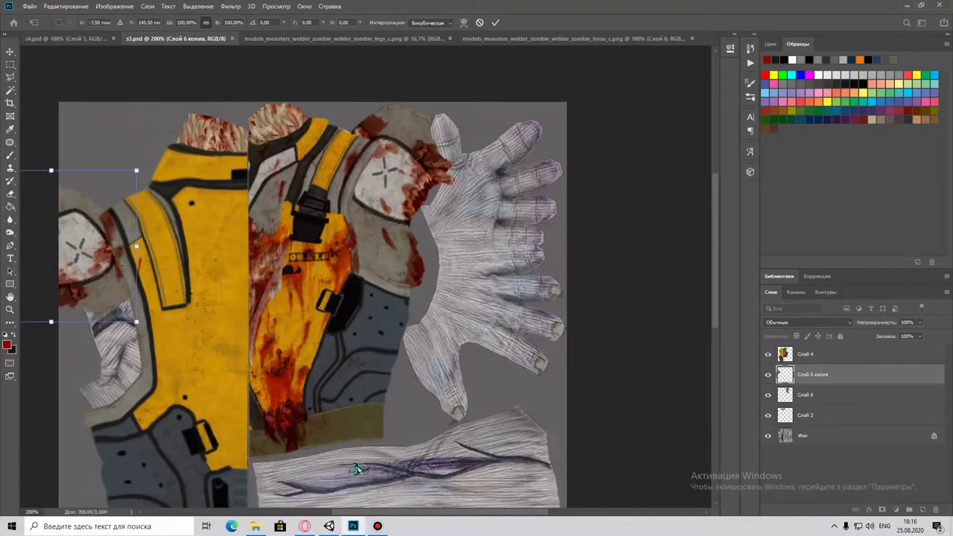
left_click(329, 525)
key("ctrl+t")
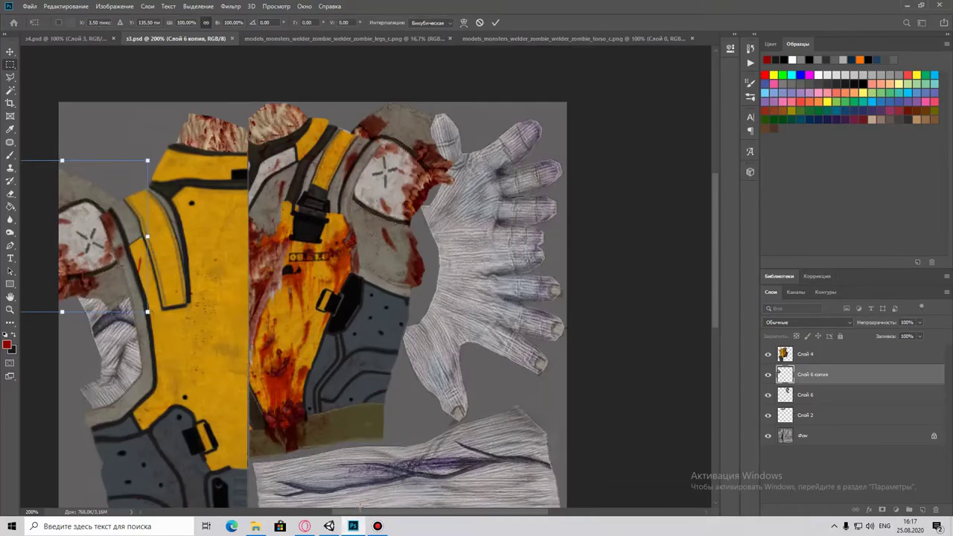
left_click(329, 526)
left_click(353, 526)
key("shift+Up")
key("Left")
key("alt+Tab")
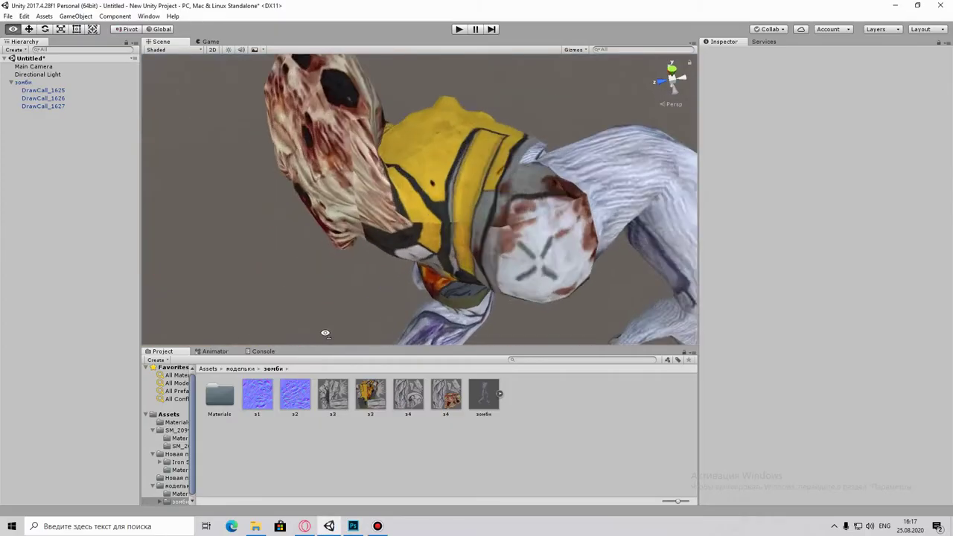
Nudge the left shoulder piece down, commit it, and zoom out on the Unity model to review.
key("alt+Tab")
key("Down")
left_click(329, 526)
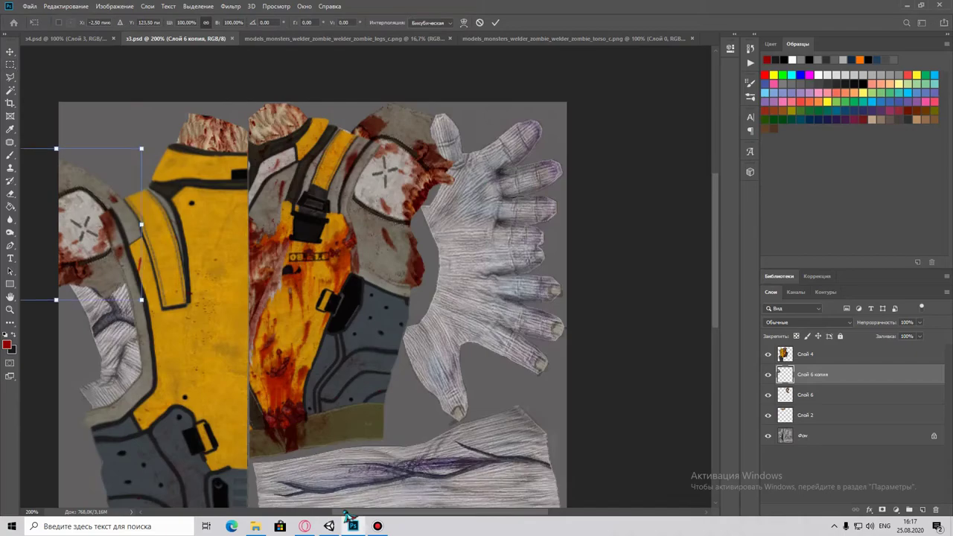
key("shift+Up")
key("Return")
left_click(329, 525)
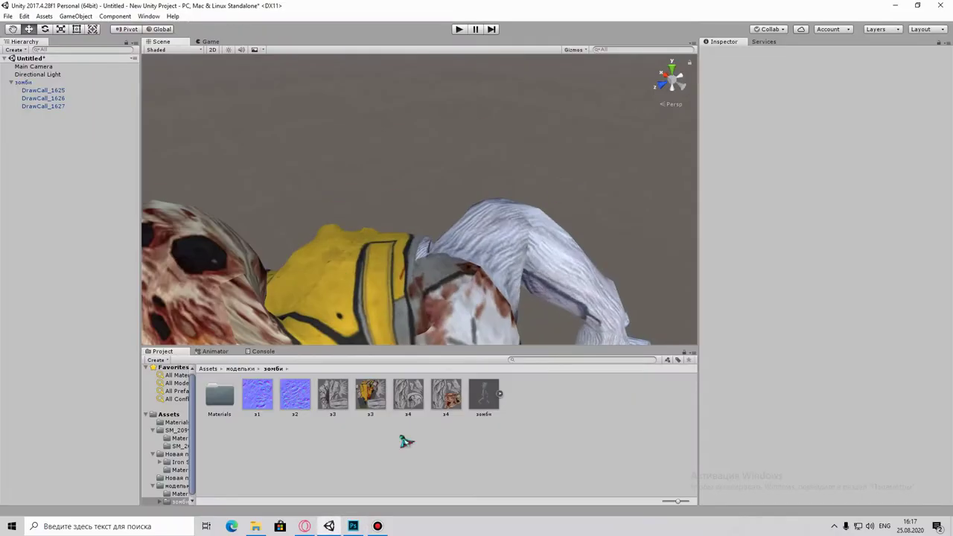
left_click(353, 524)
left_click(329, 525)
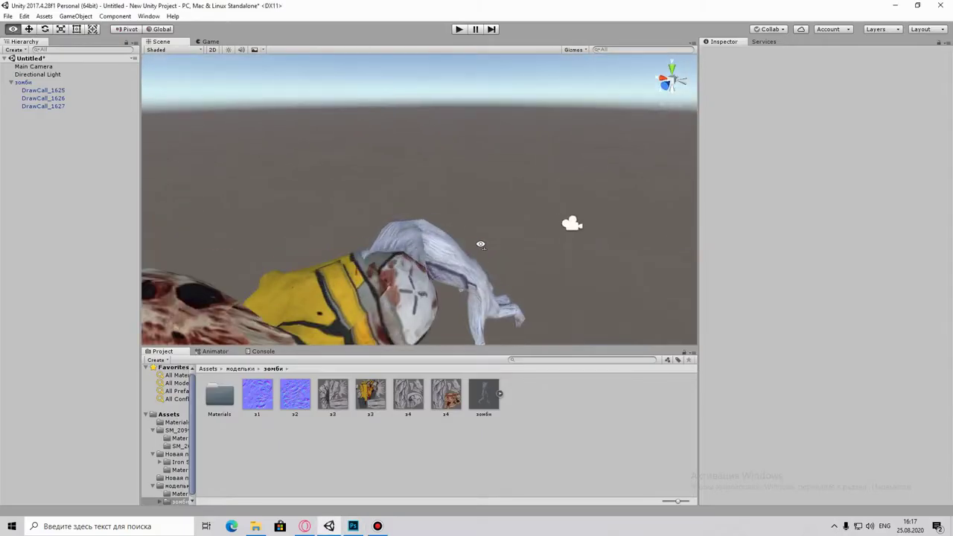
scroll(408, 283, "down", 3)
left_click(353, 525)
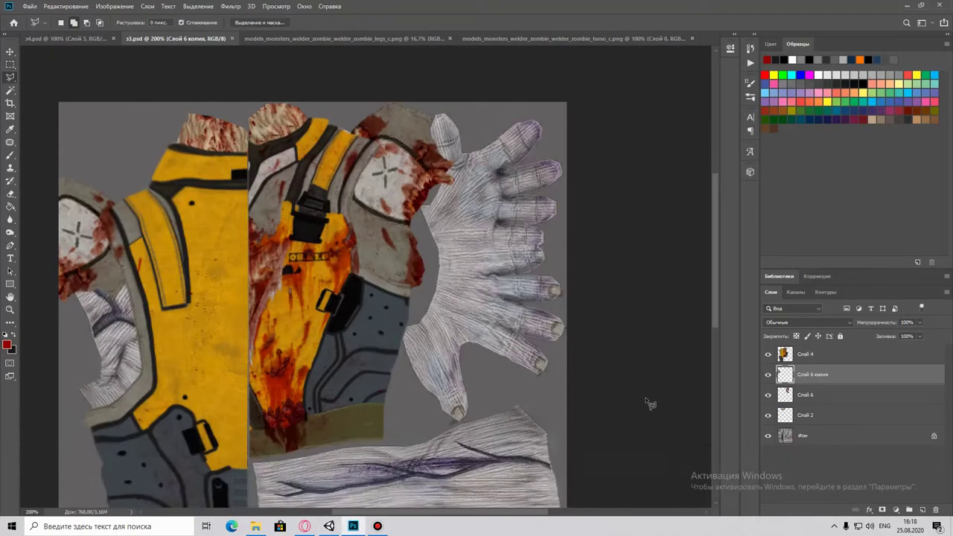
Align Слой 6 копия at 64% opacity, restore it to 100% and commit the transform.
left_click_drag(919, 323, 905, 339)
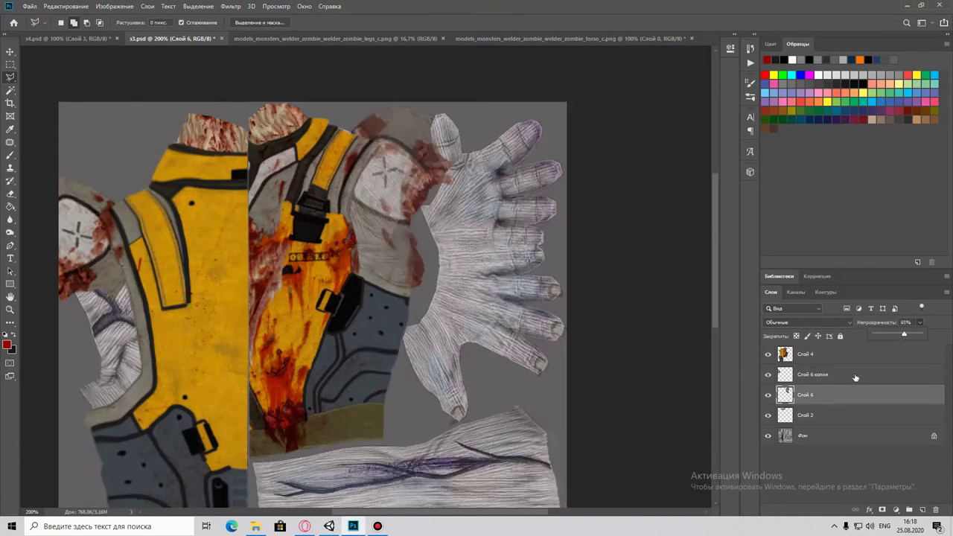
left_click(807, 395)
left_click(812, 375)
key("ctrl+t")
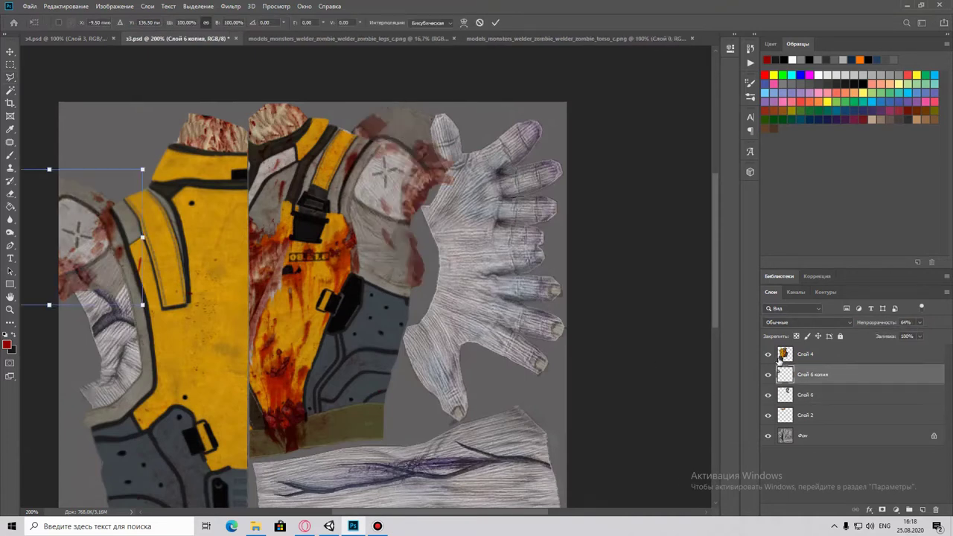
left_click_drag(934, 340, 939, 341)
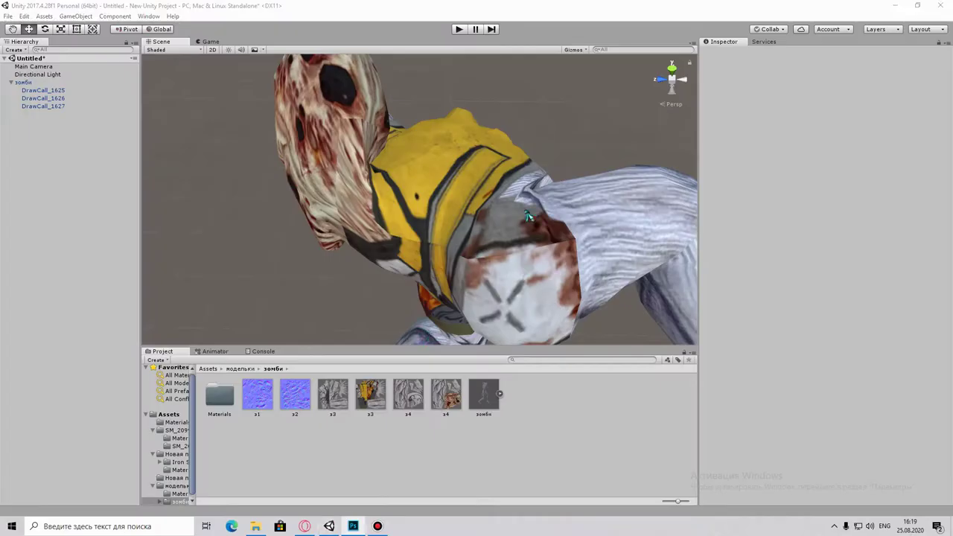
key("Return")
key("l")
left_click(354, 526)
left_click(355, 526)
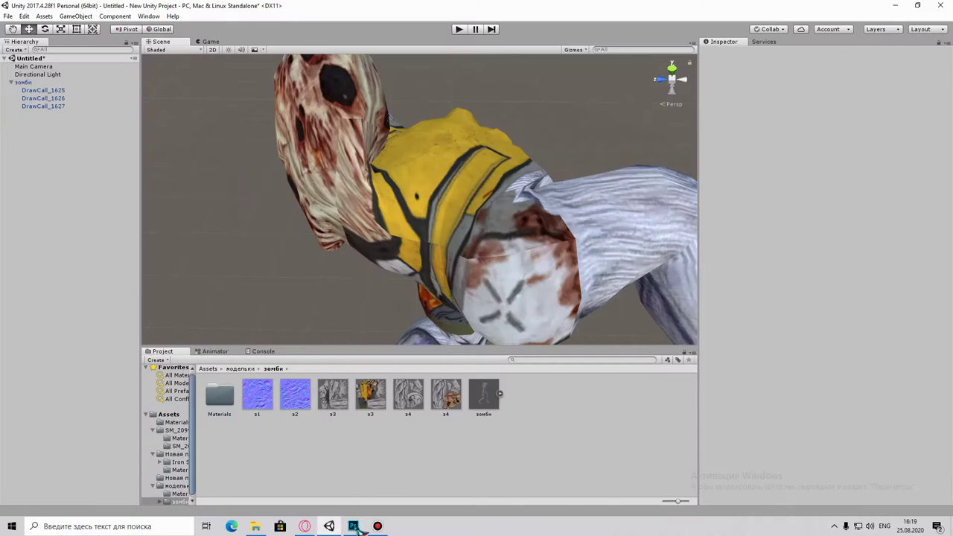
Recheck the left piece on the Unity model, then merge Слой 6 down into Слой 2.
left_click(344, 524)
left_click(345, 523)
key("ctrl+t")
left_click(345, 523)
left_click(328, 526)
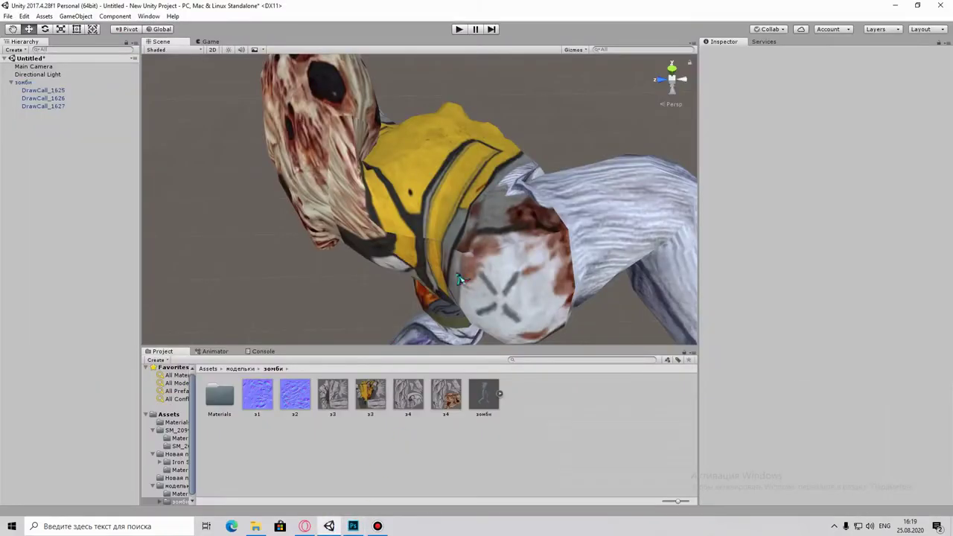
left_click(353, 527)
right_click(806, 395)
left_click(687, 396)
left_click(767, 374)
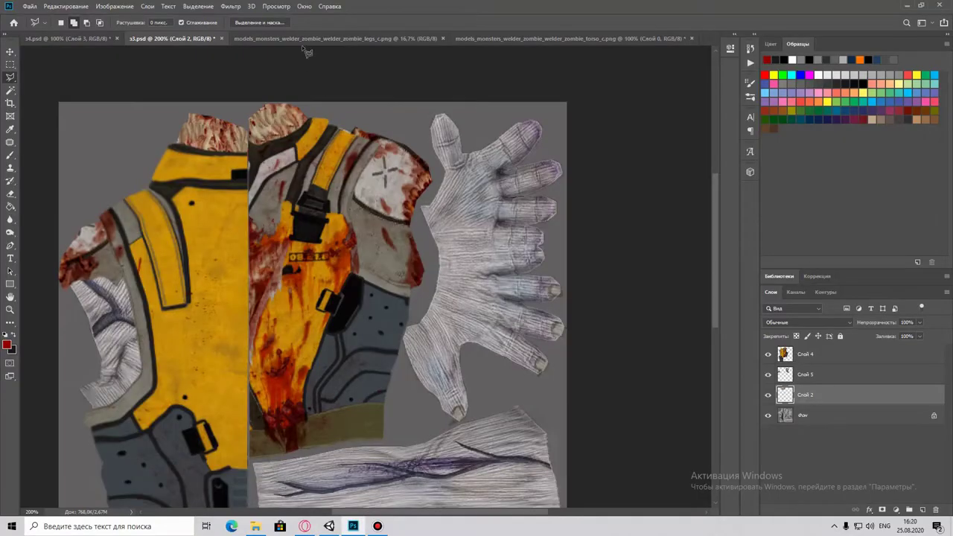
Paste the blood texture at about 45% and copy a marquee patch to its own layer at the arm strip's end.
scroll(335, 249, "down", 3)
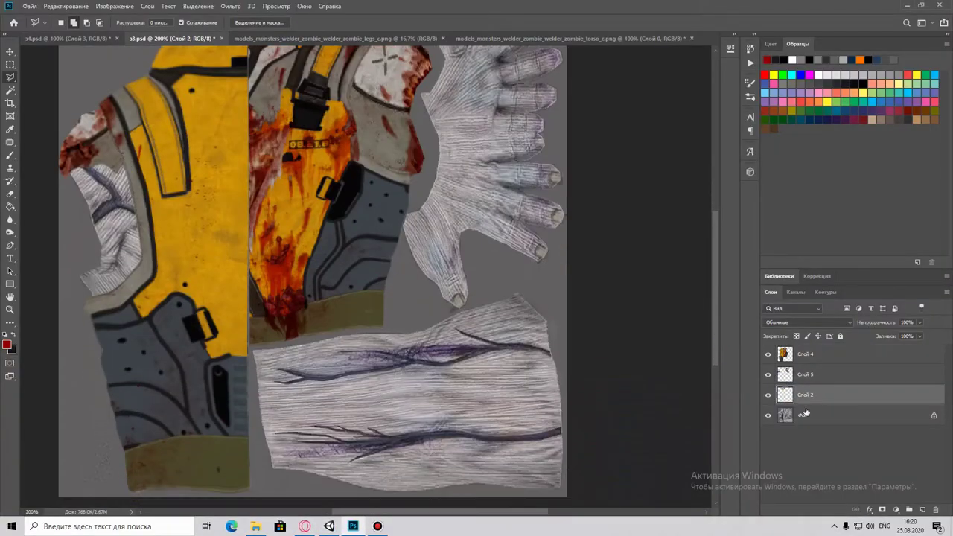
key("ctrl+v")
key("ctrl+t")
left_click_drag(526, 408, 589, 434)
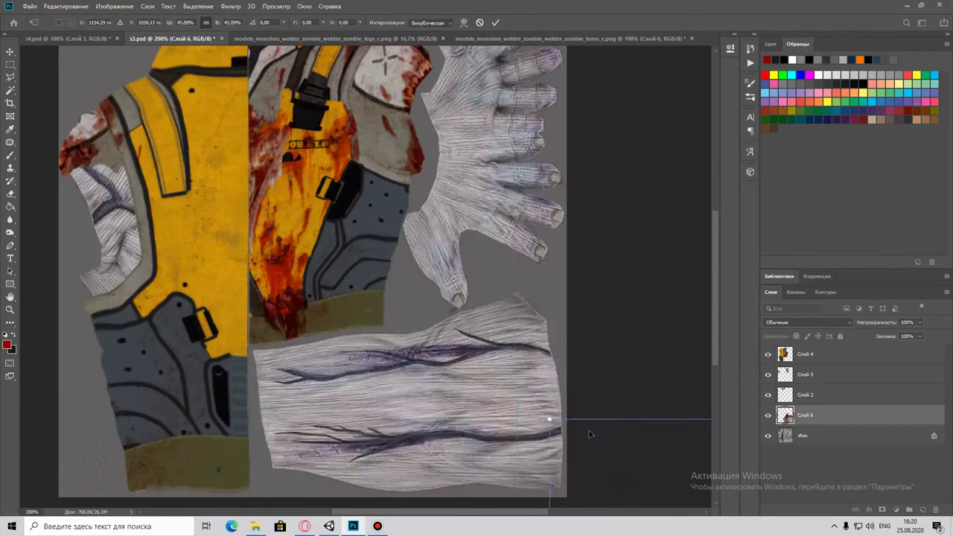
left_click_drag(436, 346, 406, 320)
key("Return")
key("m")
mouse_move(153, 224)
left_mouse_down()
mouse_move(513, 468)
mouse_move(521, 340)
mouse_move(588, 342)
left_mouse_up()
key("ctrl+j")
key("ctrl+t")
key("Return")
Move the patch up onto the arm strip, checking placement in Unity.
key("alt+Tab")
key("alt+Tab")
key("ctrl+t")
key("alt+Tab")
key("alt+Tab")
left_click_drag(572, 362, 571, 320)
key("Return")
key("alt+Tab")
left_click_drag(517, 300, 457, 288)
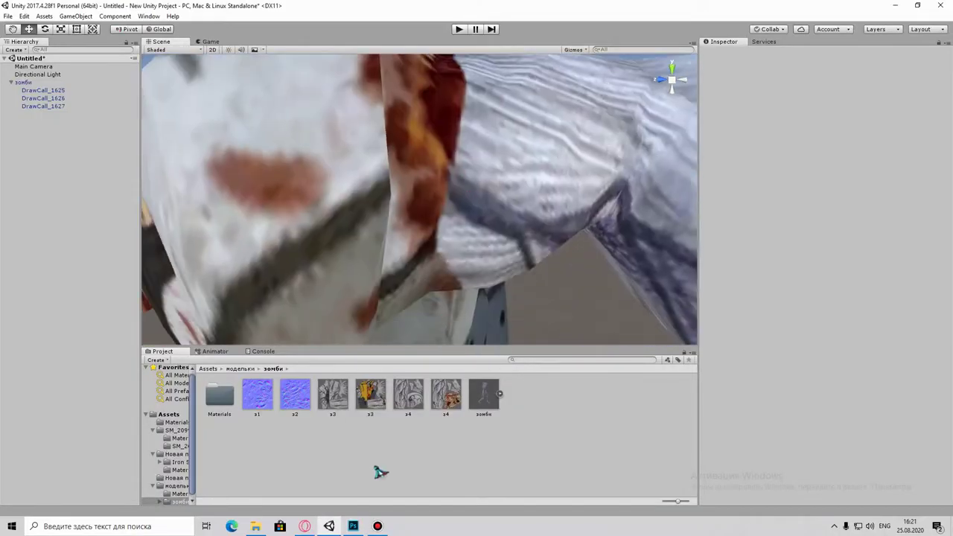
key("alt+Tab")
Adjust the arm patch with Free Transform while comparing against the Unity model.
key("alt+Tab")
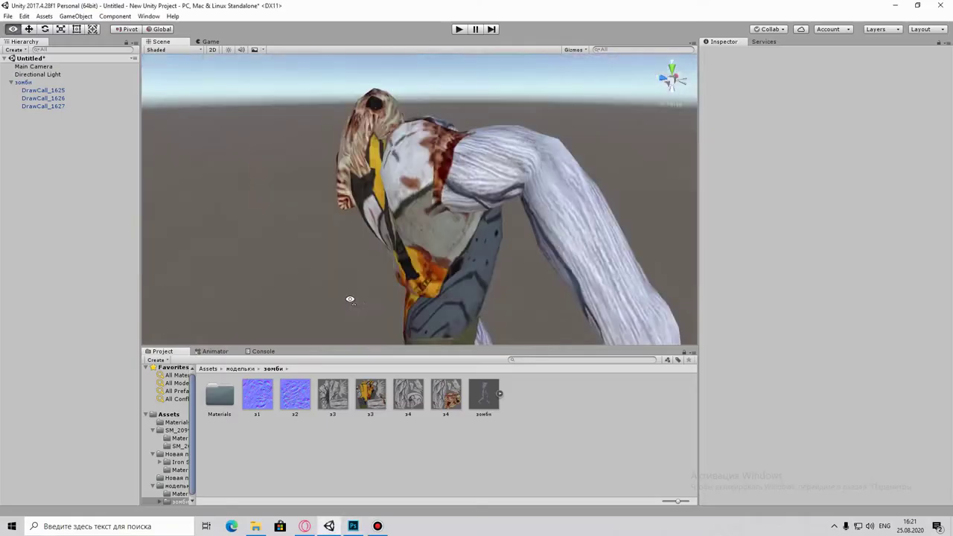
key("alt+Tab")
key("ctrl+t")
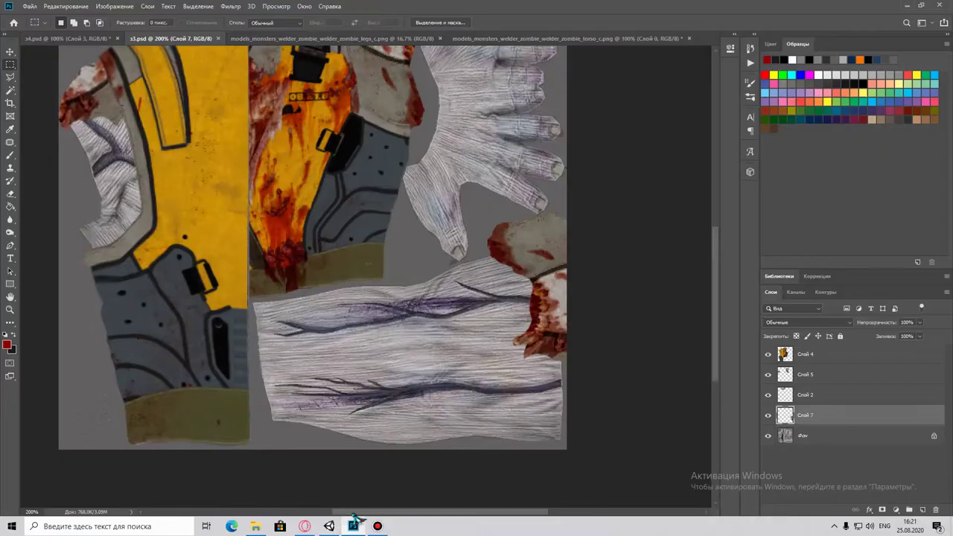
key("alt+Tab")
key("alt+Tab")
key("alt+Tab")
key("alt+Tab")
key("ctrl+t")
key("alt+Tab")
key("alt+Tab")
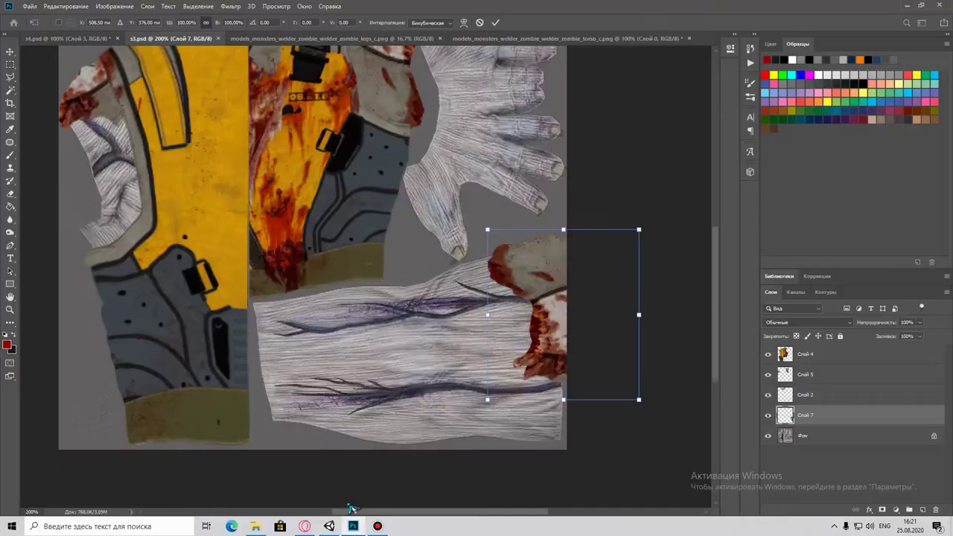
key("alt+Tab")
key("alt+Tab")
key("ctrl+t")
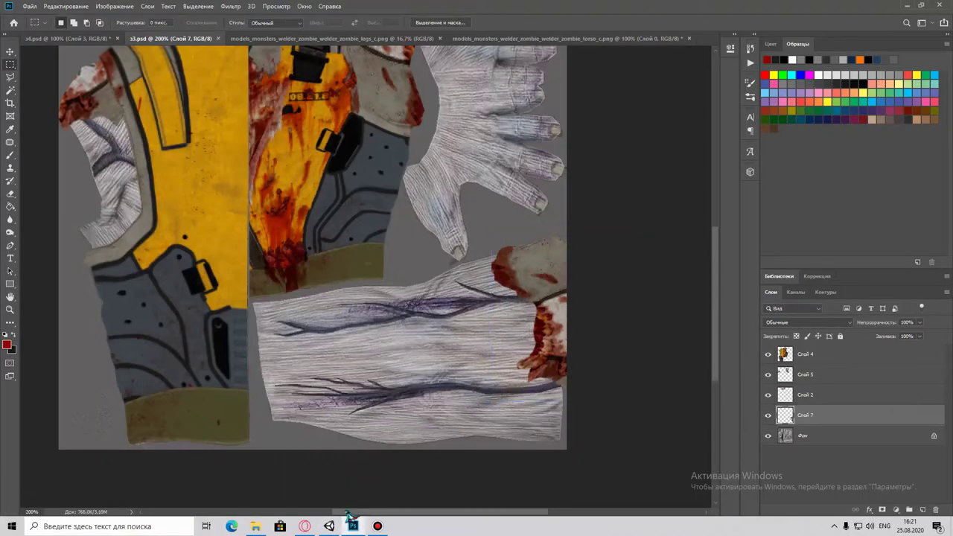
key("alt+Tab")
key("alt+Tab")
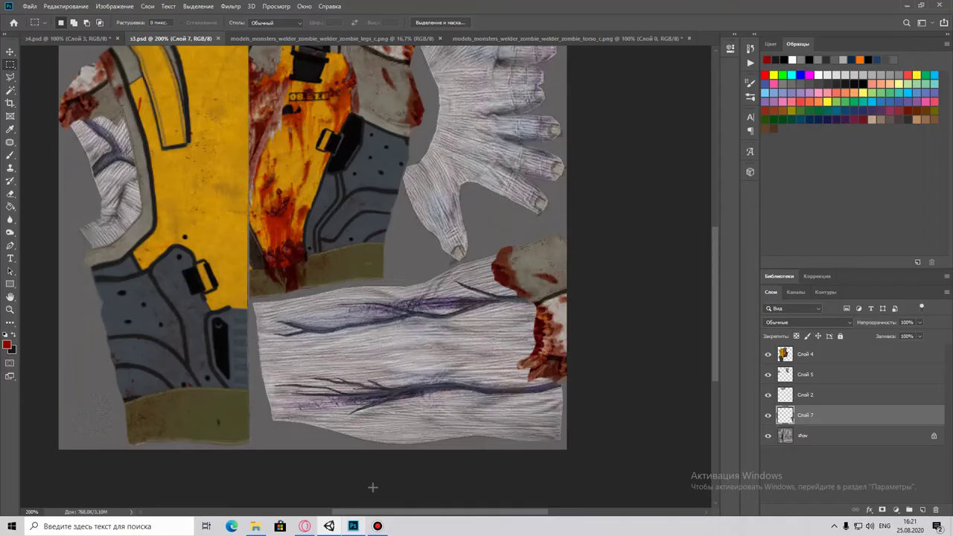
Shrink the arm patch from its top edge and apply the new height.
key("alt+Tab")
key("alt+Tab")
left_click_drag(570, 230, 570, 260)
key("alt+Tab")
key("alt+Tab")
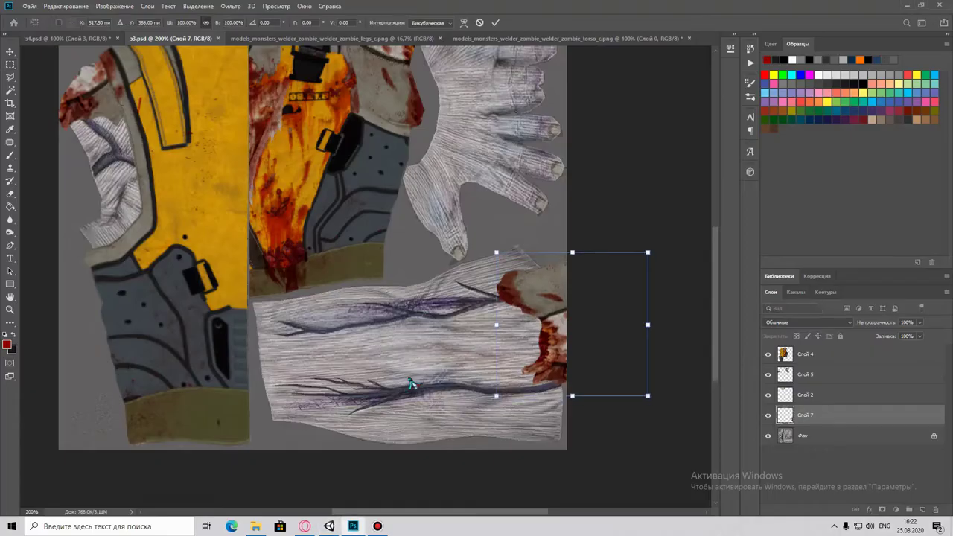
key("alt+Tab")
key("alt+Tab")
key("Return")
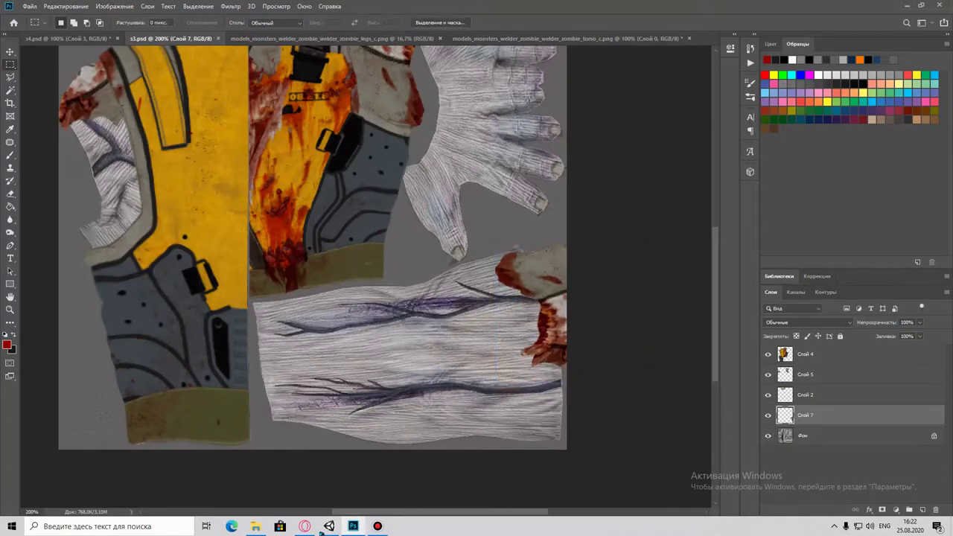
key("alt+Tab")
key("alt+Tab")
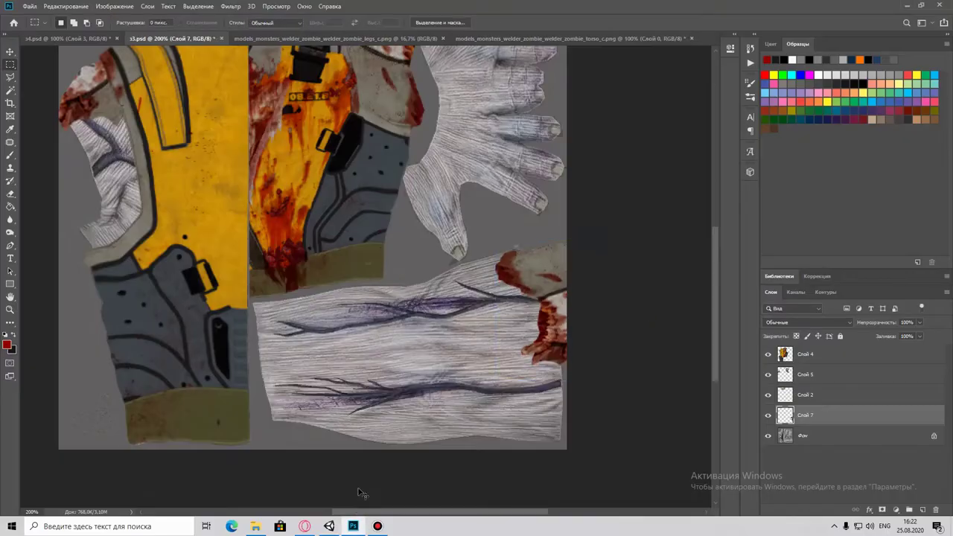
key("alt+Tab")
key("alt+Tab")
Warp the patch with Liquify and inspect the arm on the Unity zombie.
key("ctrl+shift+x")
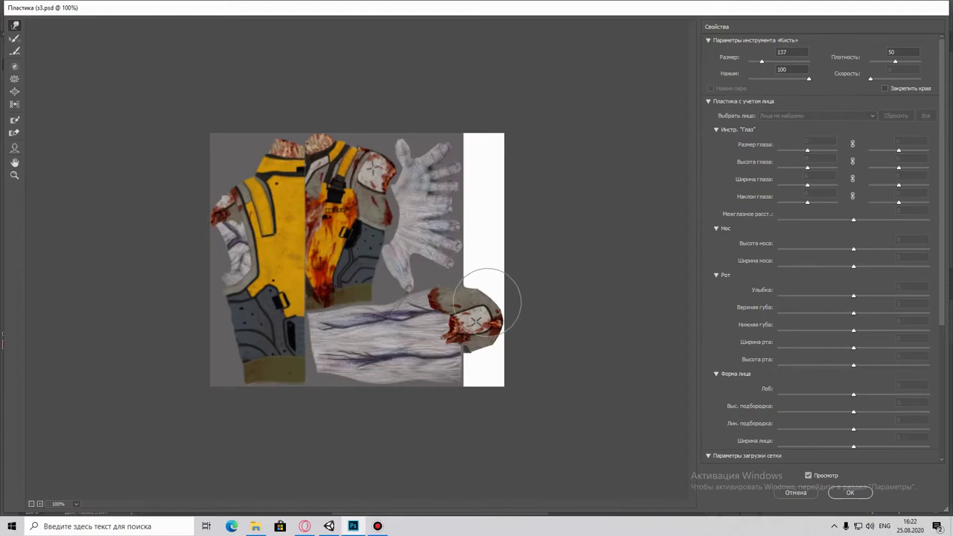
left_click(829, 493)
key("alt+Tab")
key("alt+Tab")
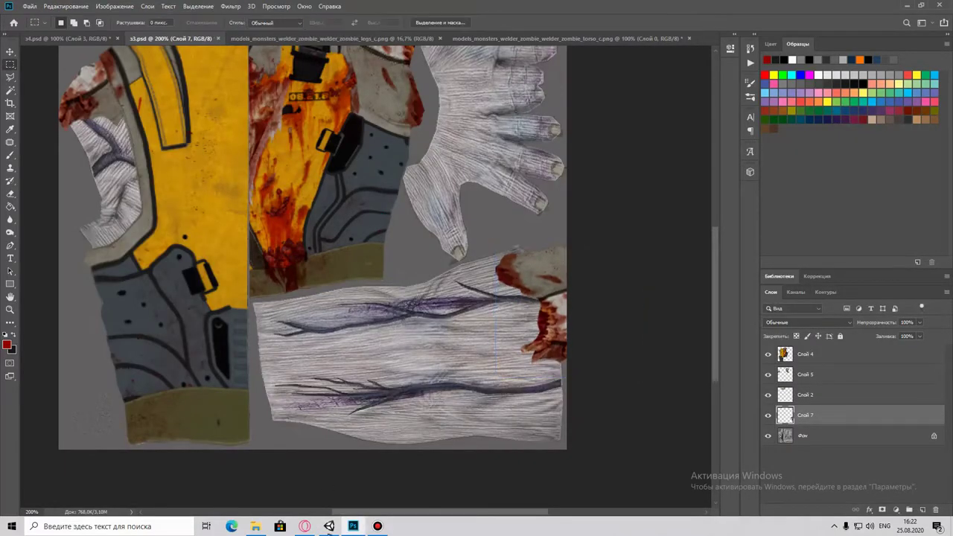
key("alt+Tab")
left_click(354, 525)
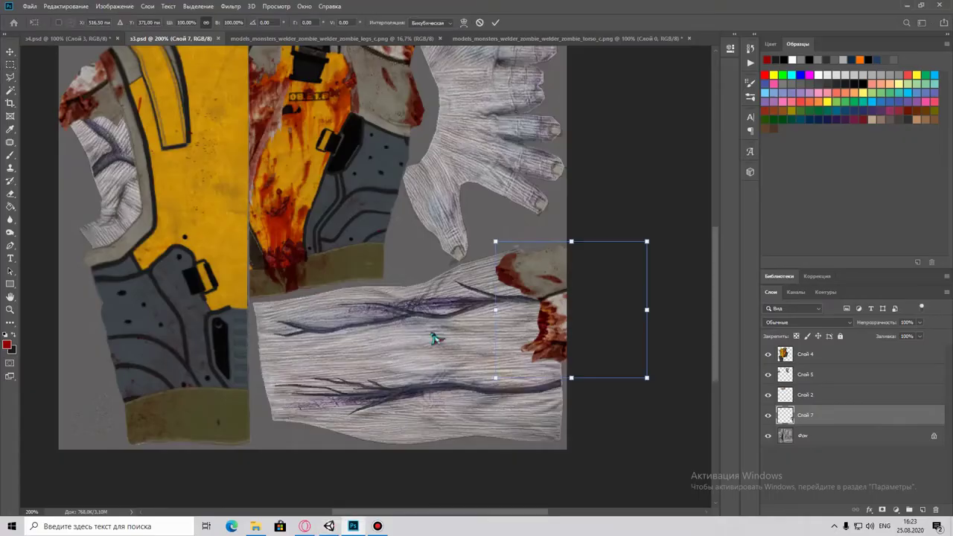
key("alt+Tab")
key("alt+Tab")
key("alt+Tab")
key("alt+Tab")
key("alt+Tab")
left_click(353, 526)
key("alt+Tab")
mouse_move(417, 223)
left_mouse_down()
mouse_move(499, 217)
mouse_move(414, 318)
left_mouse_up()
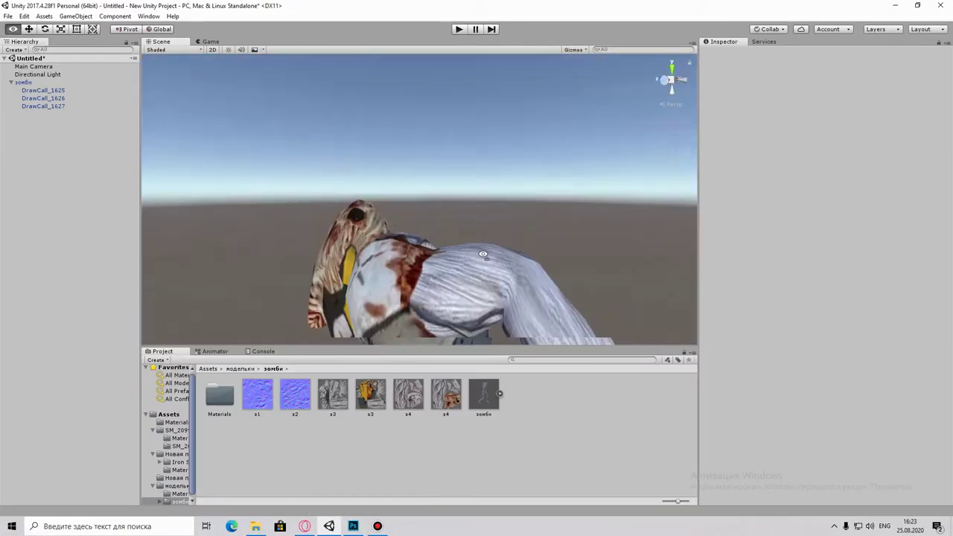
Undo the last arm-patch edit, review the Unity model, and use the s3.psd layer context menu.
left_click(352, 526)
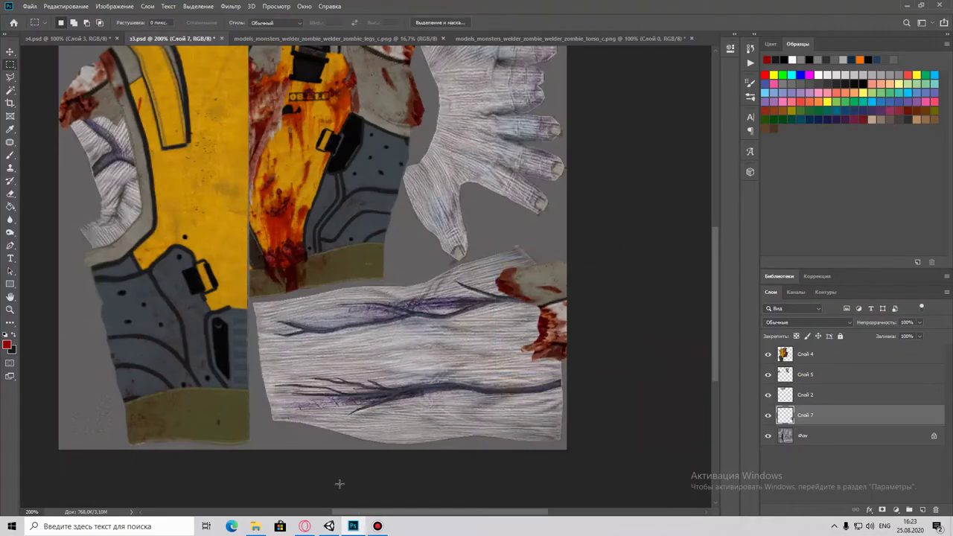
key("ctrl+z")
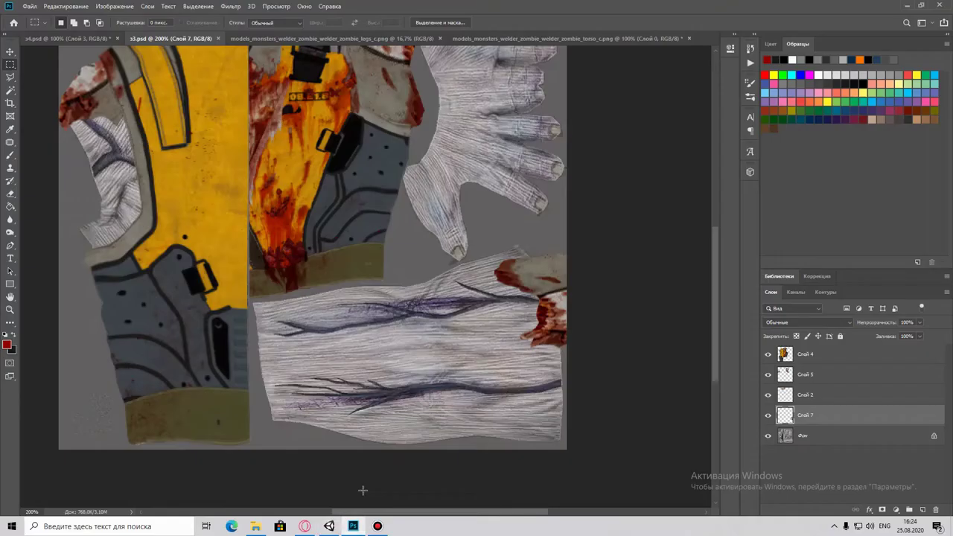
key("alt+Tab")
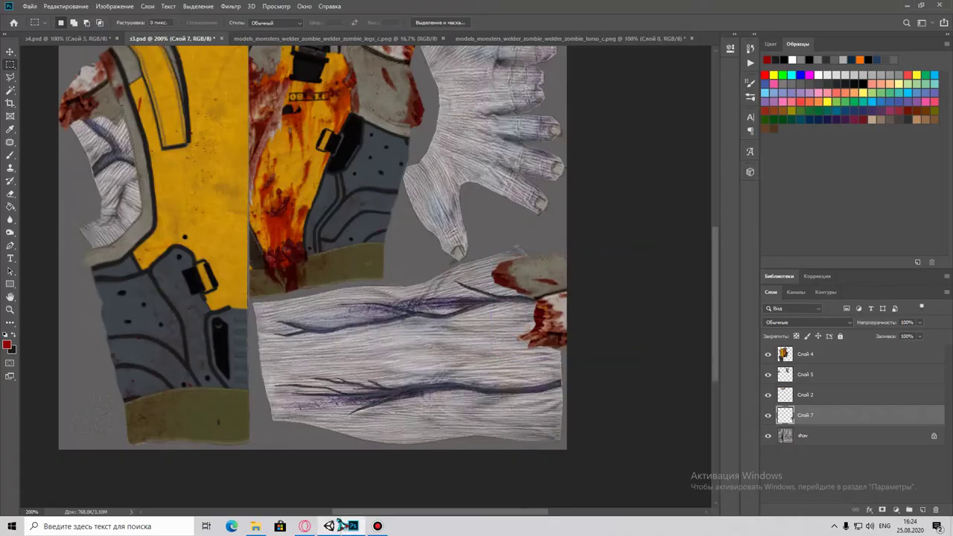
left_click(339, 524)
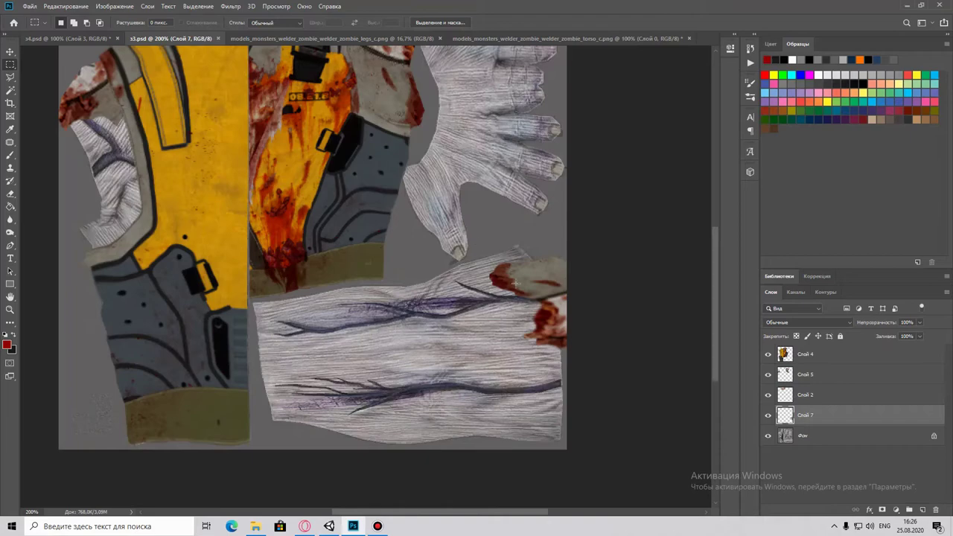
right_click(515, 284)
left_click(559, 331)
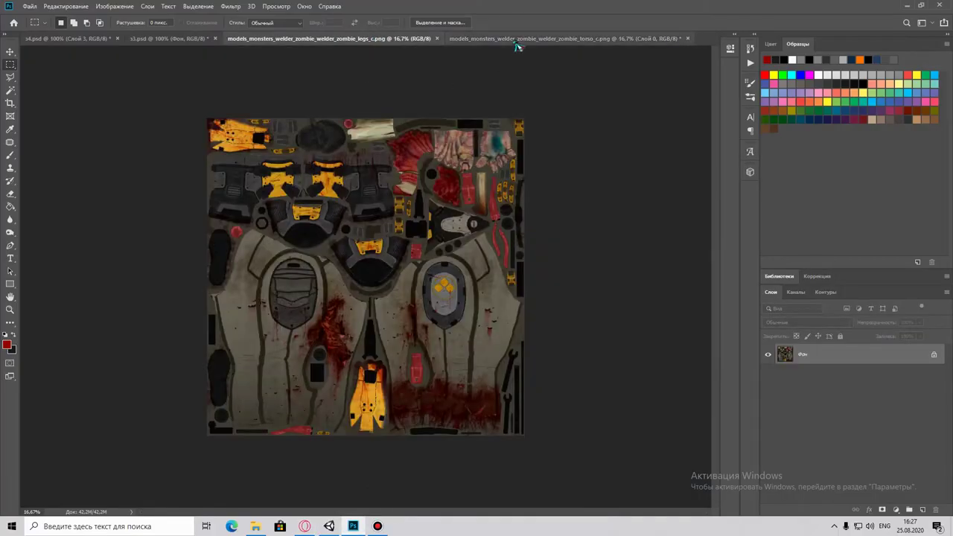
Copy the flesh piece from the torso texture into s3 and shrink it onto the lower-right forearm.
left_click(514, 39)
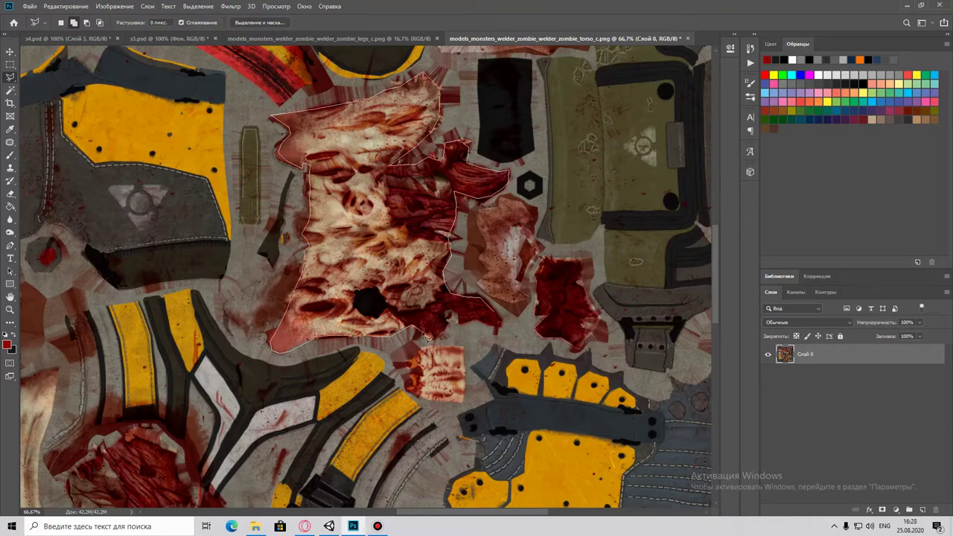
left_click(65, 6)
left_click(74, 67)
left_click(171, 37)
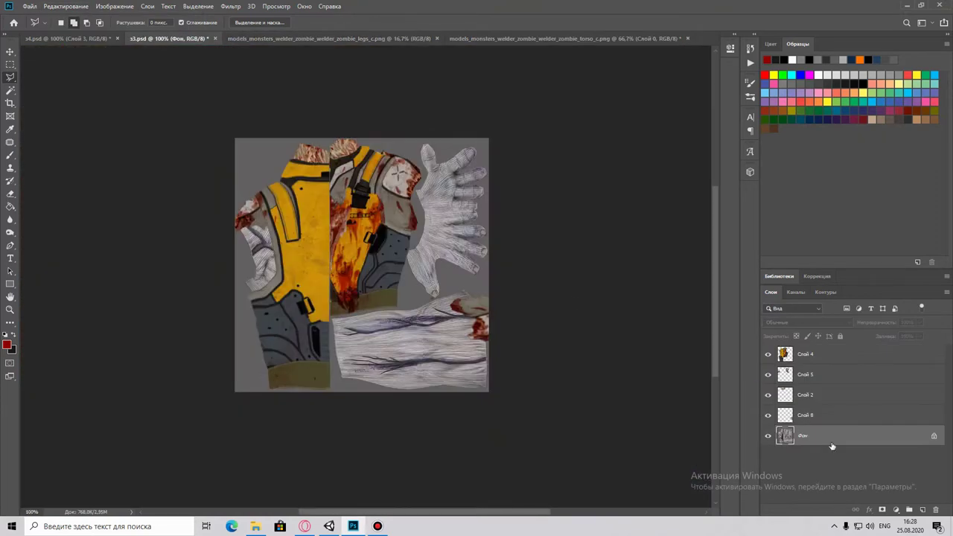
left_click(66, 6)
left_click(89, 93)
left_click_drag(592, 138, 472, 284)
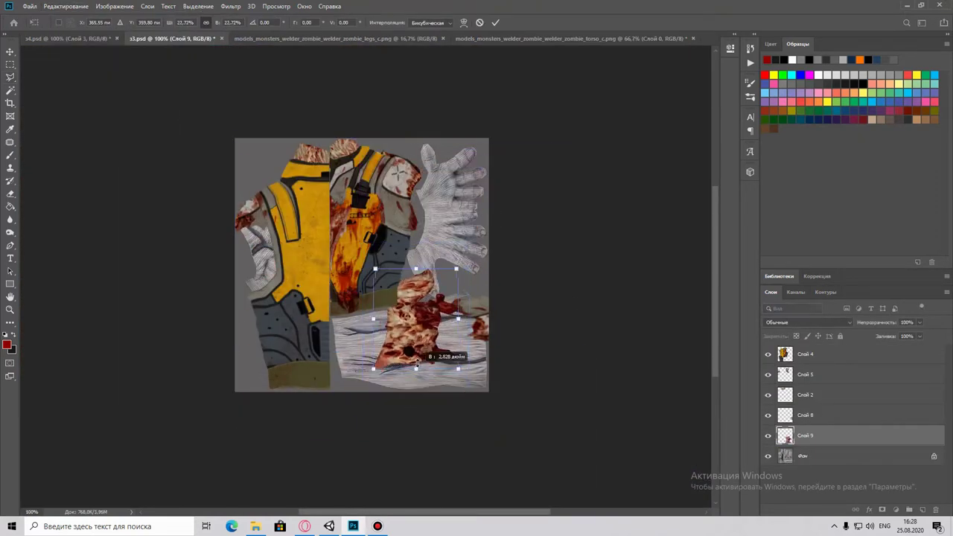
key("Return")
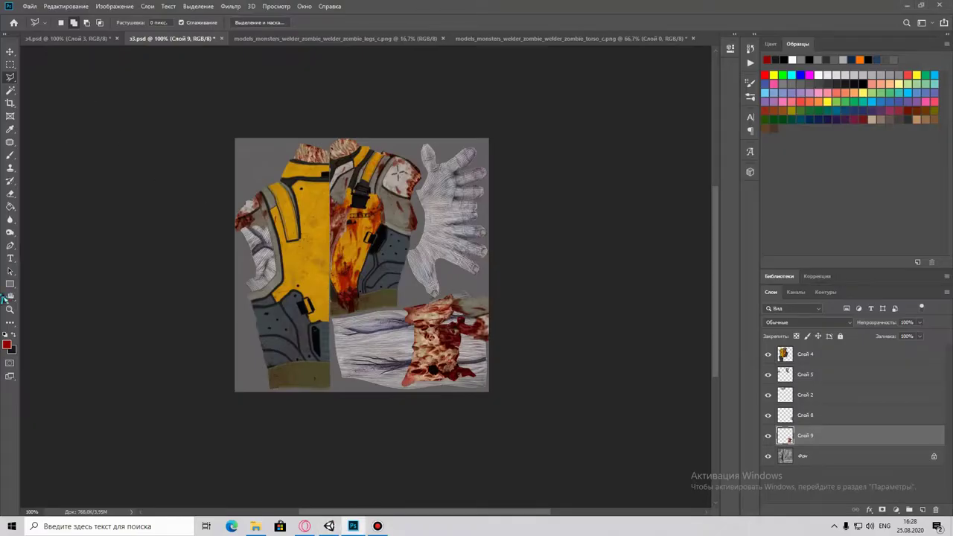
Duplicate the flesh patch and shift the copy further left on the forearm.
key("ctrl+plus")
key("ctrl+plus")
key("ctrl+j")
key("ctrl+t")
left_click_drag(6, 246, 45, 223)
key("Return")
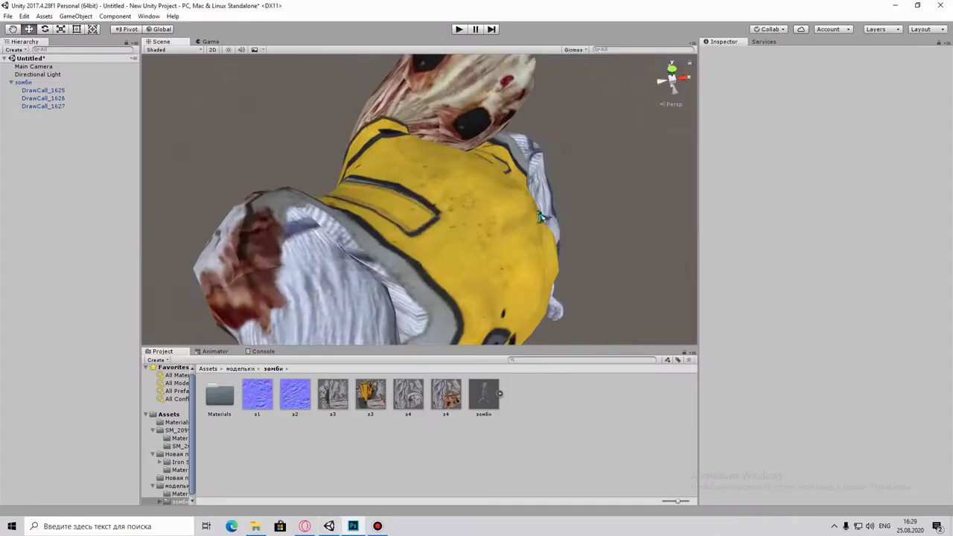
Deselect, pick the original flesh patch layer and lasso its edge near the glove.
key("ctrl+d")
key("z")
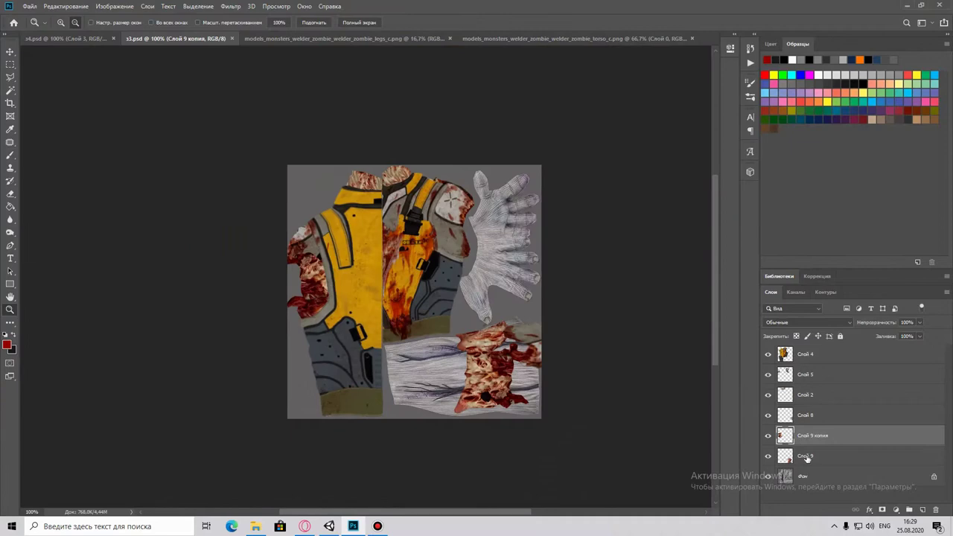
left_click(806, 462)
key("ctrl+plus")
key("l")
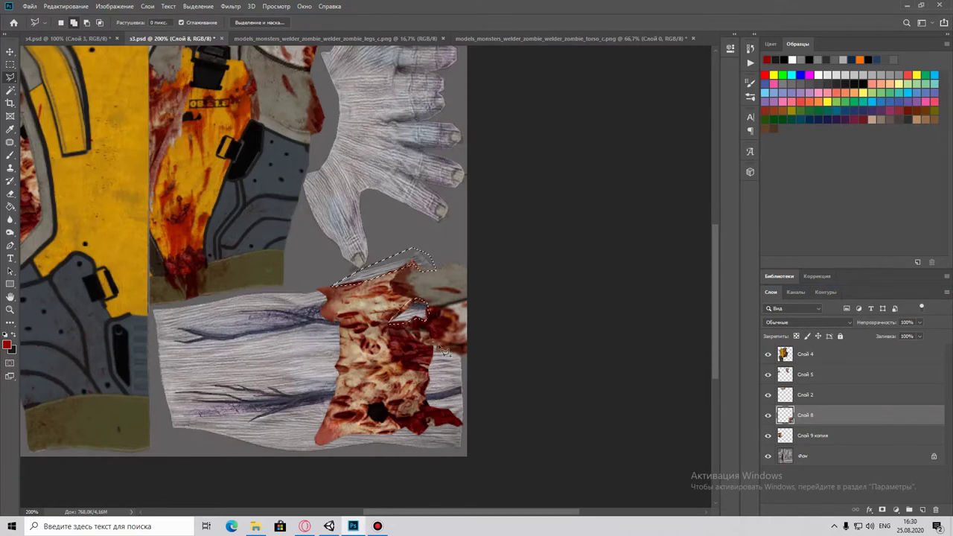
left_click_drag(464, 424, 382, 447)
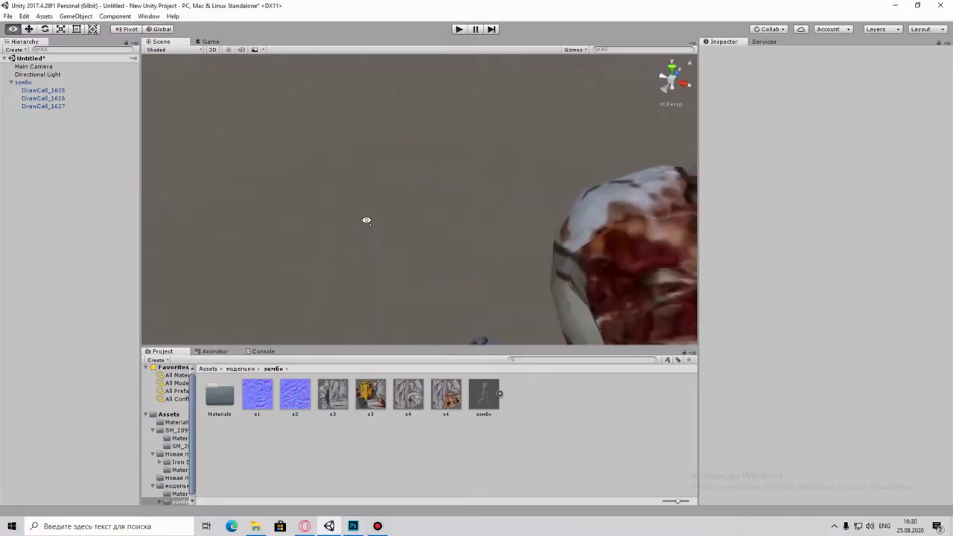
left_click_drag(366, 220, 406, 335)
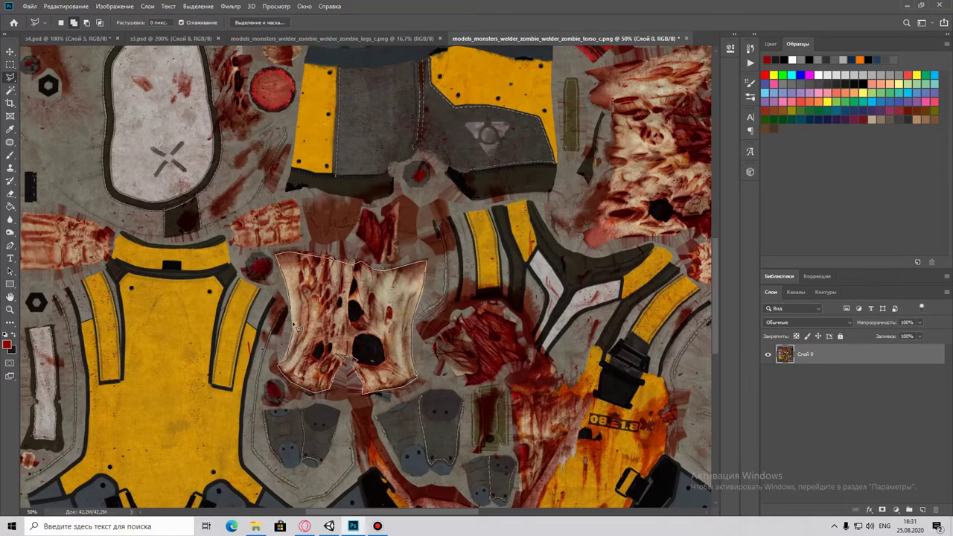
Paste the torso flesh piece into s3.psd and scale it onto the lower-left forearm, then merge it into the flesh layer.
key("ctrl+c")
key("ctrl+Tab")
key("ctrl+v")
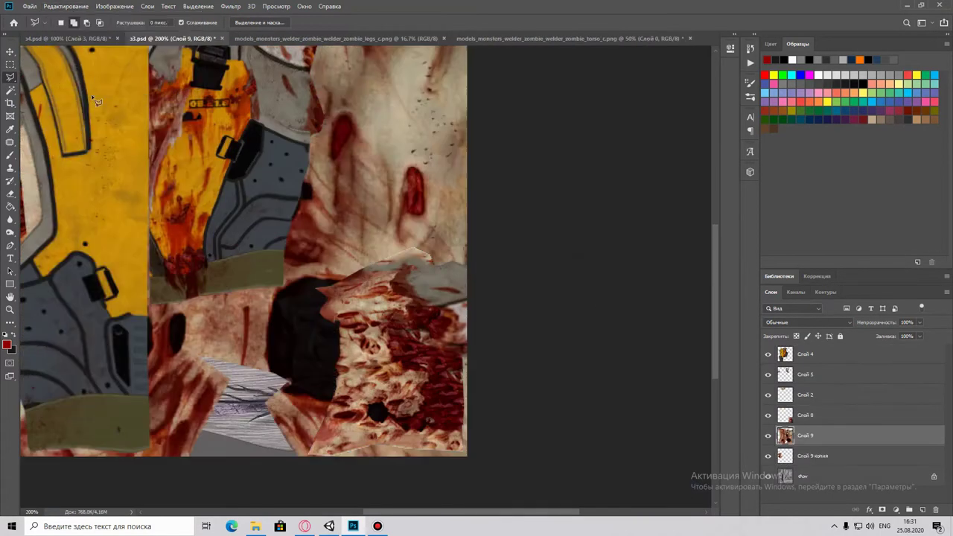
key("ctrl+t")
left_click_drag(515, 114, 300, 283)
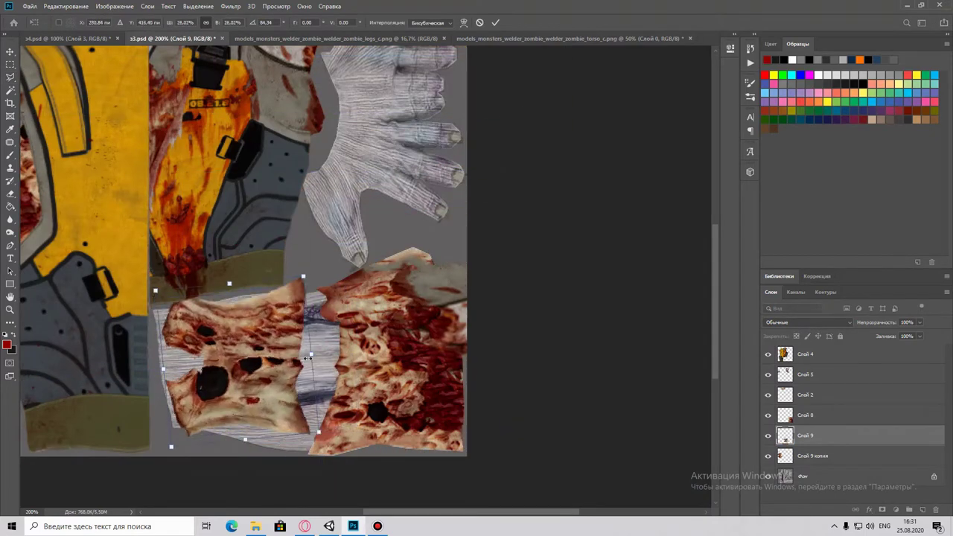
left_click(10, 77)
key("ctrl+e")
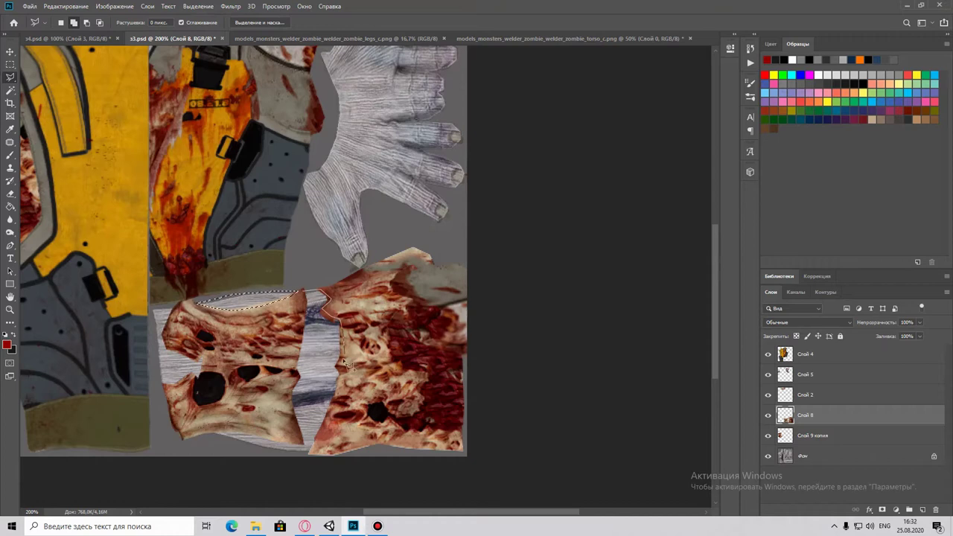
Blend the left patch's seam with a lassoed Content-Aware fill.
left_click_drag(306, 332, 167, 310)
key("shift+BackSpace")
key("Return")
key("ctrl+d")
key("m")
Check the arm in Unity, then review the torso texture and Doom reference images.
left_click(329, 525)
mouse_move(503, 198)
left_mouse_down()
mouse_move(538, 181)
mouse_move(379, 194)
mouse_move(525, 223)
left_mouse_up()
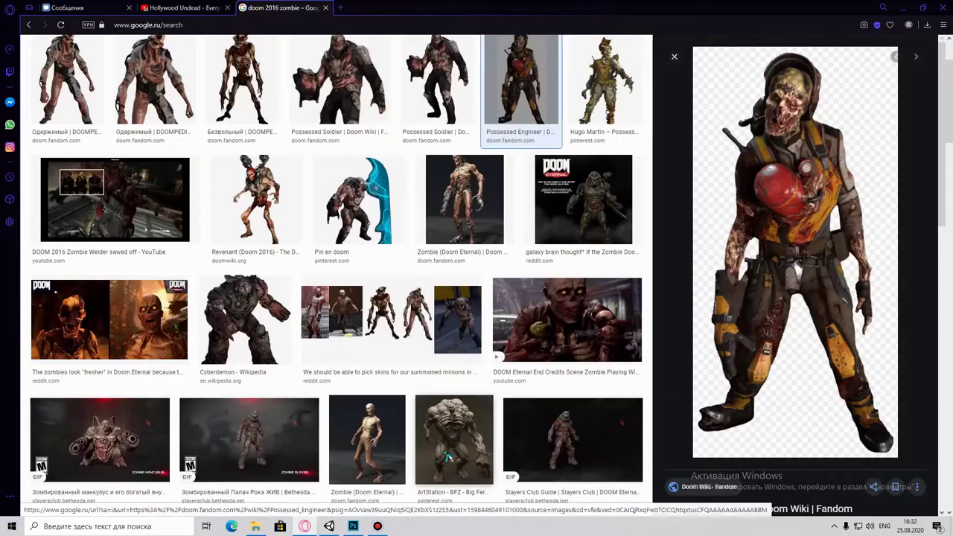
left_click(353, 525)
key("ctrl+Tab")
key("ctrl+Tab")
key("ctrl+minus")
key("ctrl+minus")
left_click(305, 525)
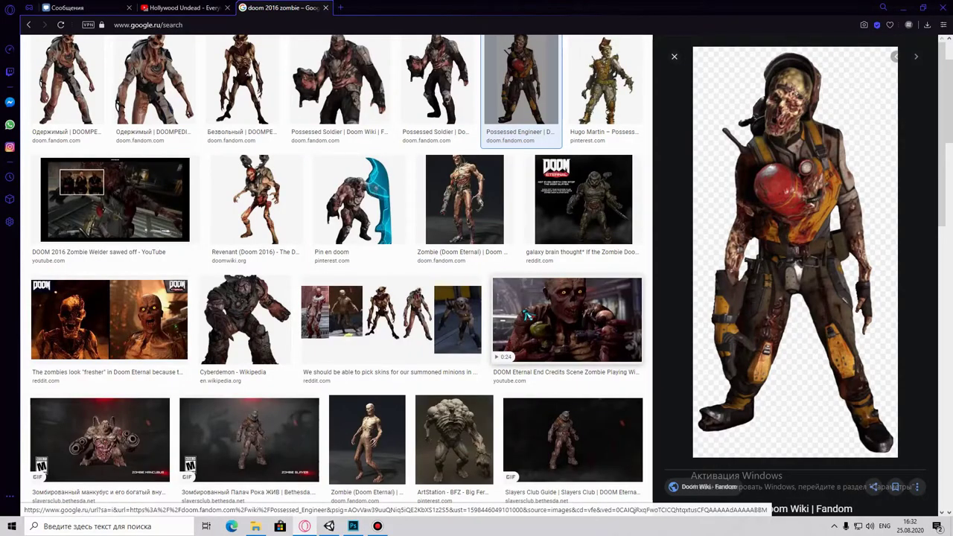
left_click(353, 526)
key("ctrl+plus")
key("ctrl+plus")
key("ctrl+plus")
key("ctrl+plus")
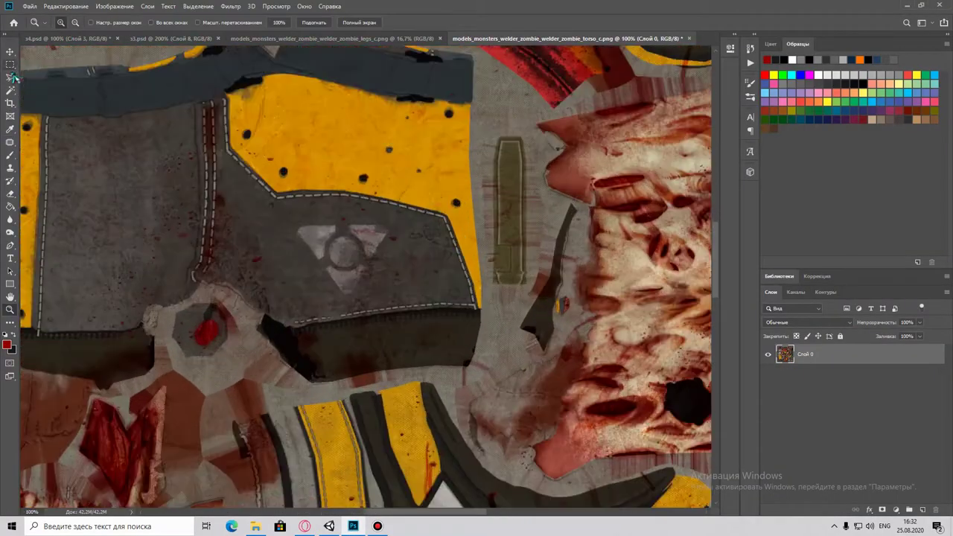
Lasso the yellow-and-grey armour panel on the torso texture and bring it to s3.psd.
left_click(11, 77)
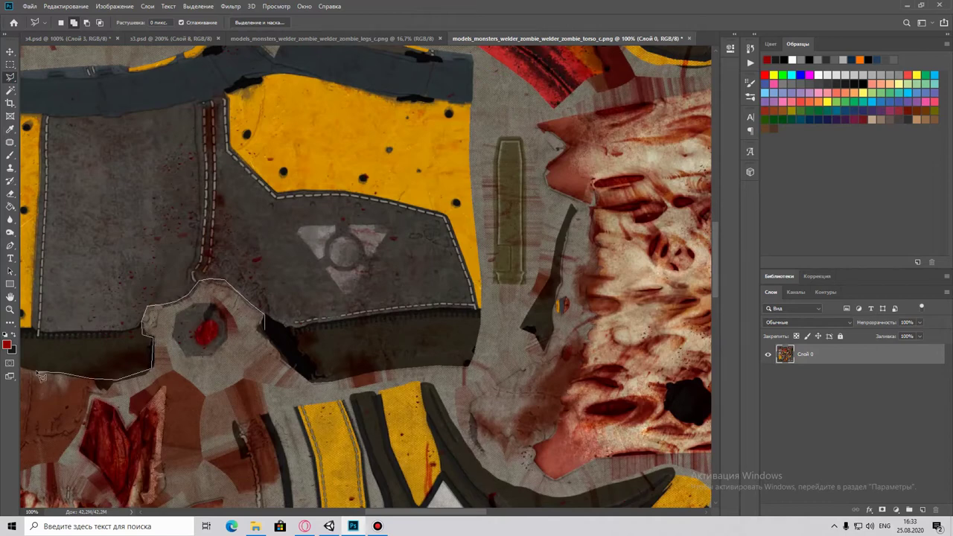
scroll(43, 377, "left", 5)
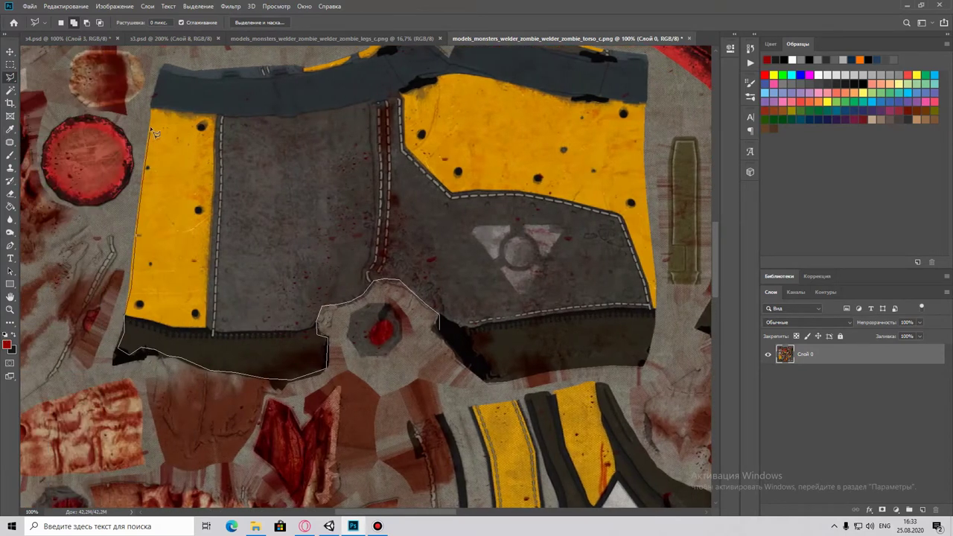
scroll(255, 77, "up", 5)
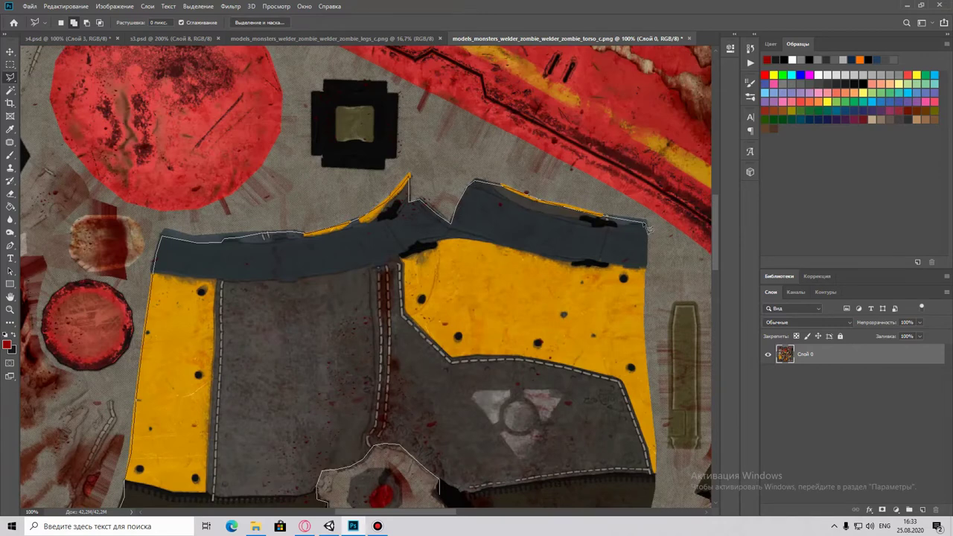
scroll(658, 444, "down", 4)
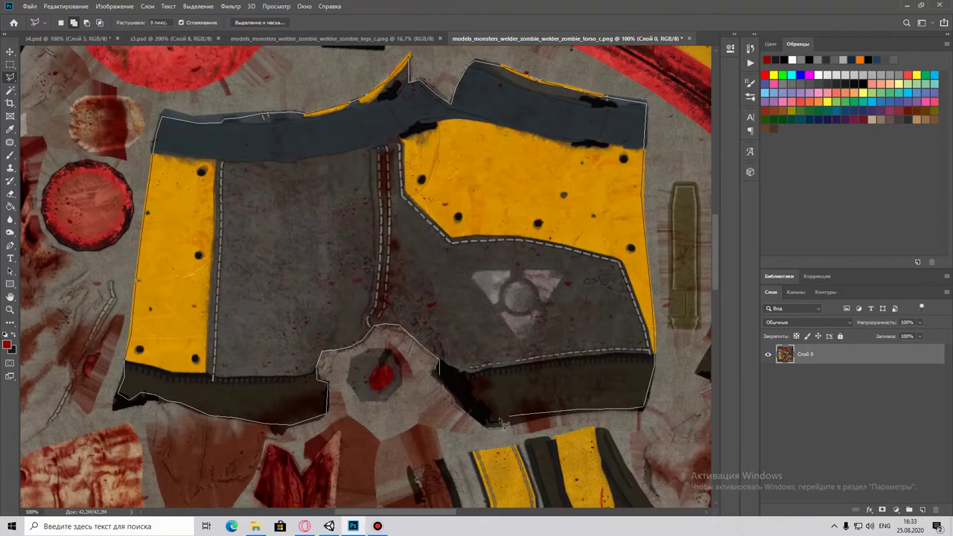
key("ctrl+shift+Tab")
key("ctrl+shift+Tab")
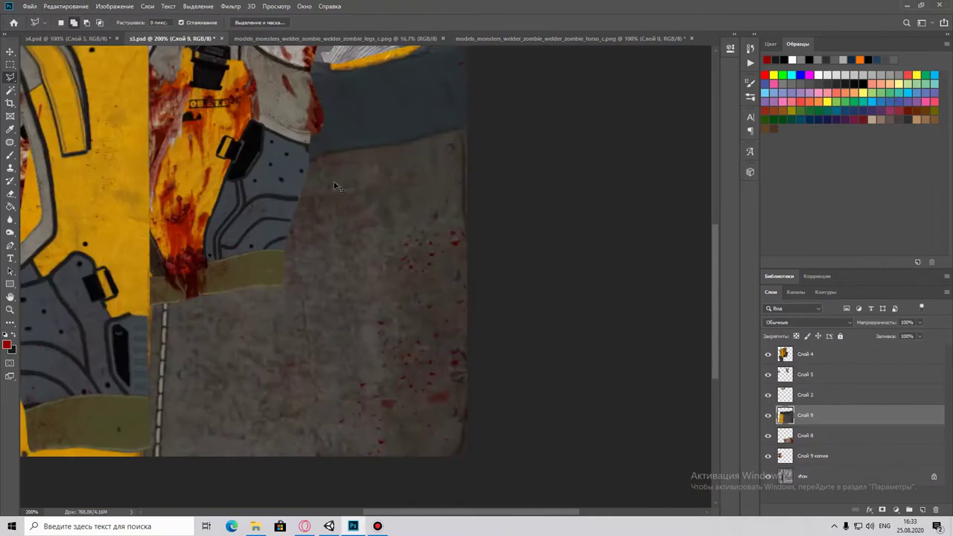
Shrink the armour panel to about 21%, rotate it and warp it over the forearm.
key("ctrl+t")
mouse_move(334, 185)
left_mouse_down()
mouse_move(243, 257)
mouse_move(242, 428)
mouse_move(246, 387)
mouse_move(291, 332)
left_mouse_up()
key("Return")
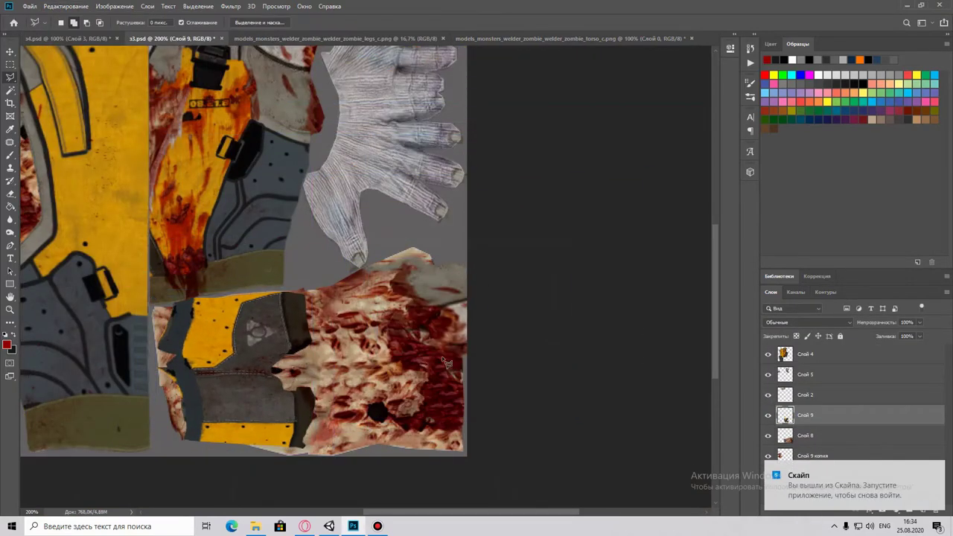
left_click(768, 435)
key("ctrl+t")
left_click(462, 23)
left_click_drag(201, 402, 224, 435)
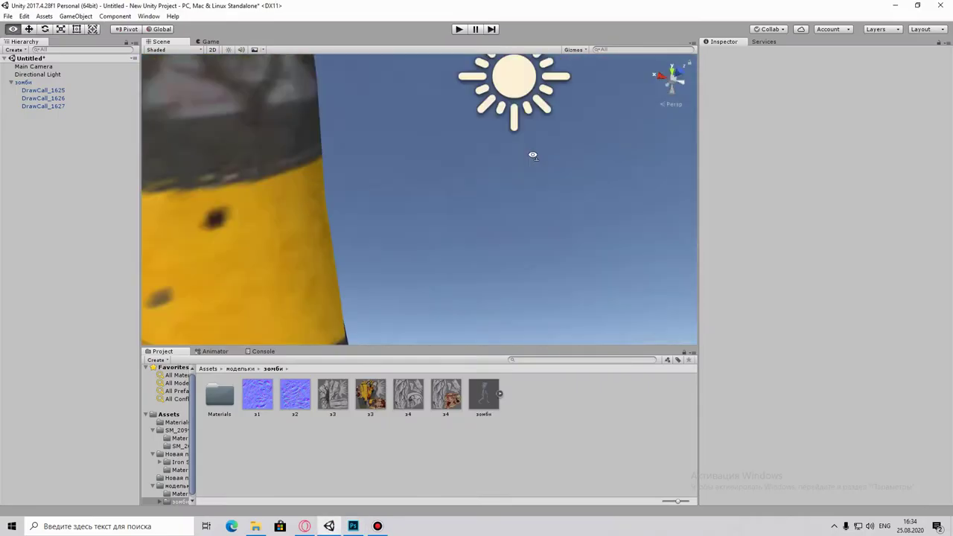
left_click_drag(532, 155, 484, 223)
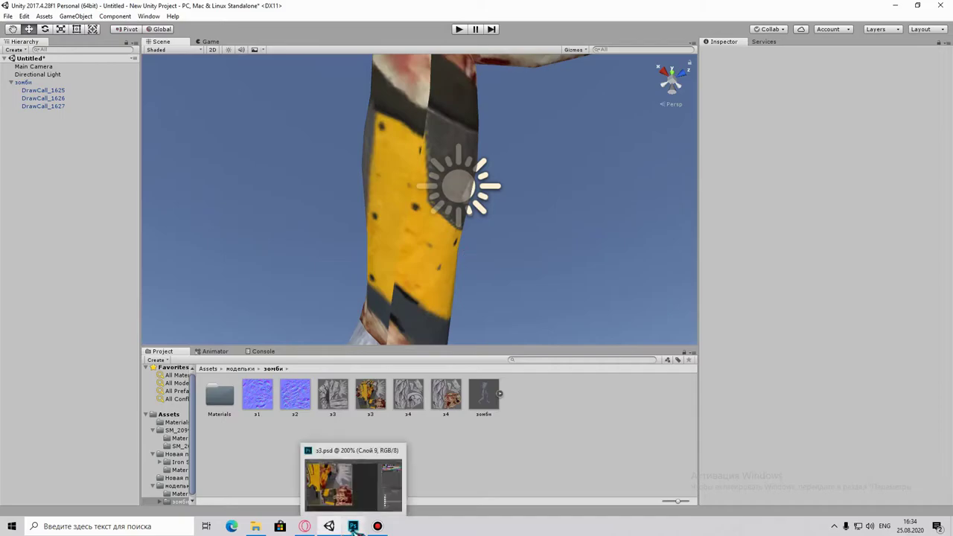
Rotate the armour panel on s3.psd slightly after reviewing the forearm in Unity.
left_click(353, 527)
key("ctrl+t")
left_click_drag(315, 297, 305, 292)
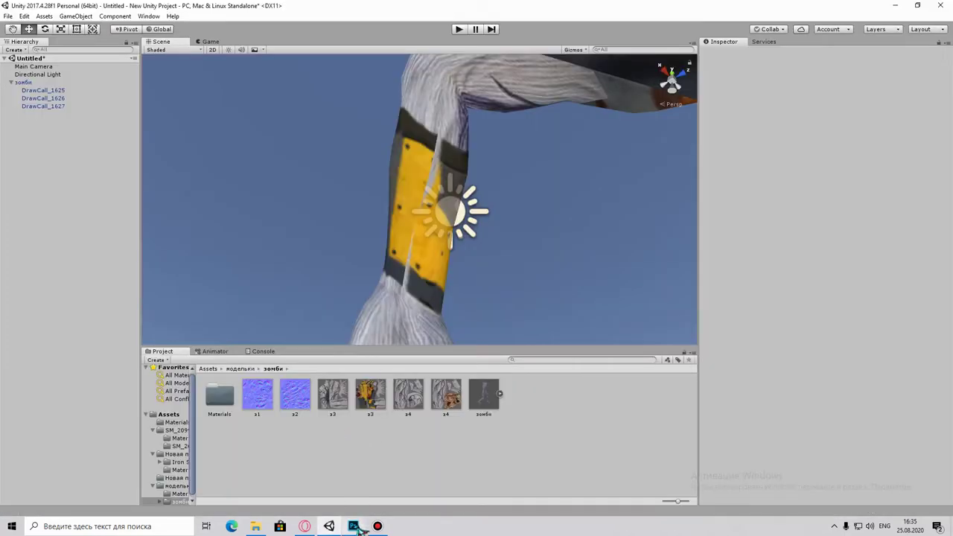
left_click(356, 527)
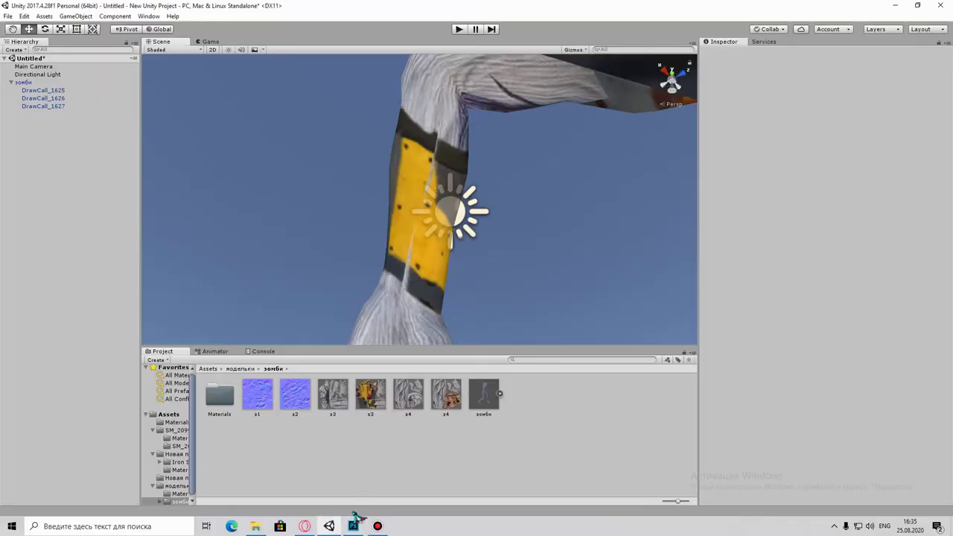
Apply the Forward Warp Liquify reshaping of the forearm armour panel.
left_click(354, 524)
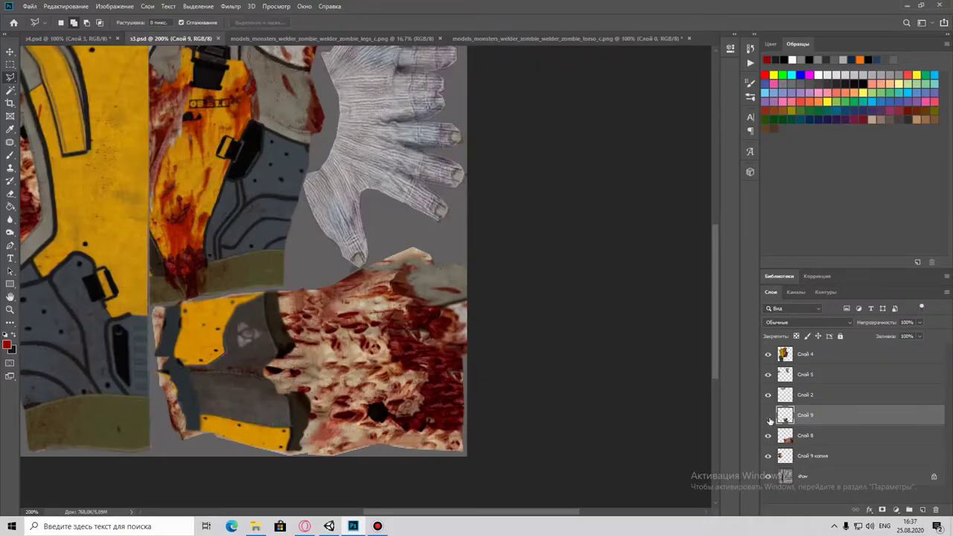
Make the armour panel layer visible again.
left_click(769, 421)
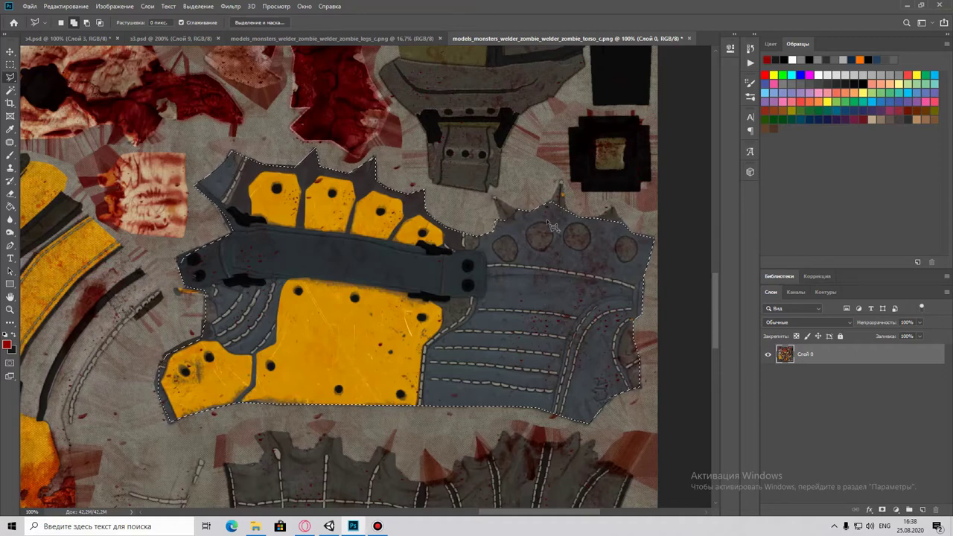
Lasso the yellow-plated glove piece, paste it into s3.psd and shrink it down.
left_click_drag(429, 411, 619, 215)
left_click(170, 38)
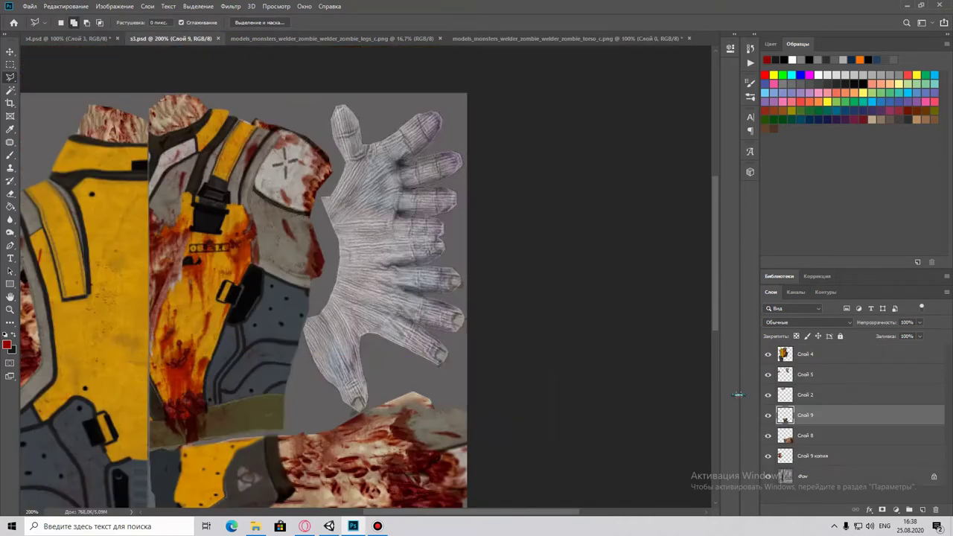
key("ctrl+v")
key("ctrl+t")
left_click_drag(466, 82, 499, 149)
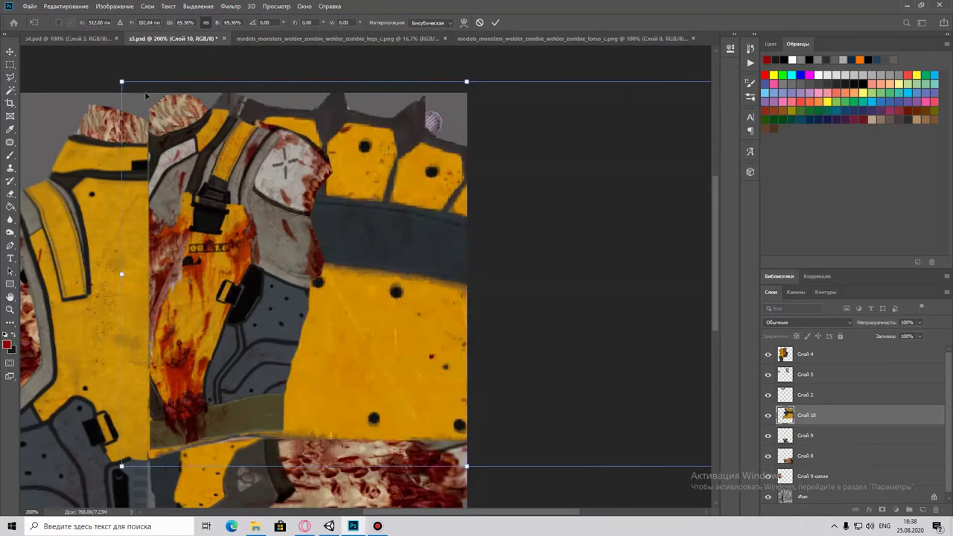
left_click_drag(513, 223, 516, 209)
Rotate the armor piece 90°, warp it over the hand, and open Liquify.
key("Escape")
left_click(65, 6)
left_click(245, 347)
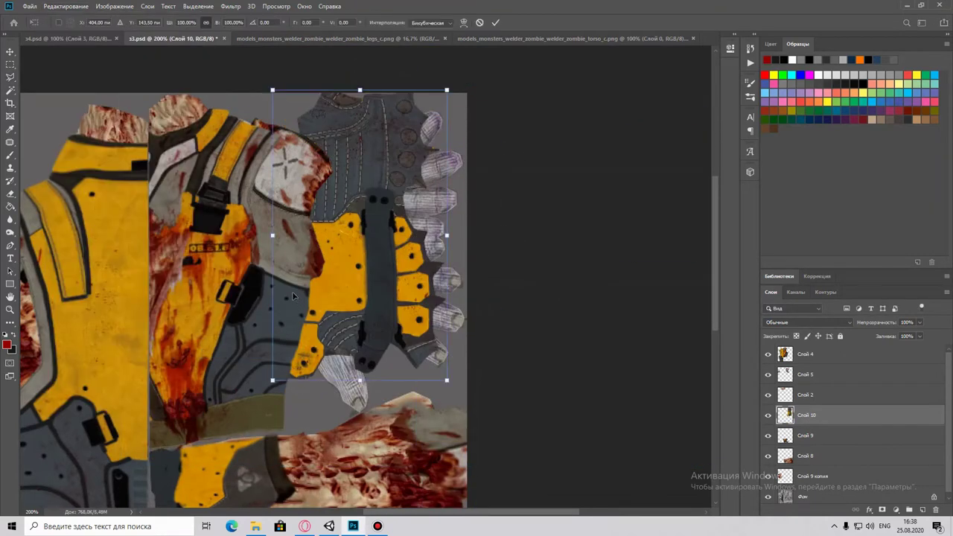
left_click(463, 24)
mouse_move(350, 223)
left_mouse_down()
mouse_move(395, 150)
mouse_move(400, 159)
left_mouse_up()
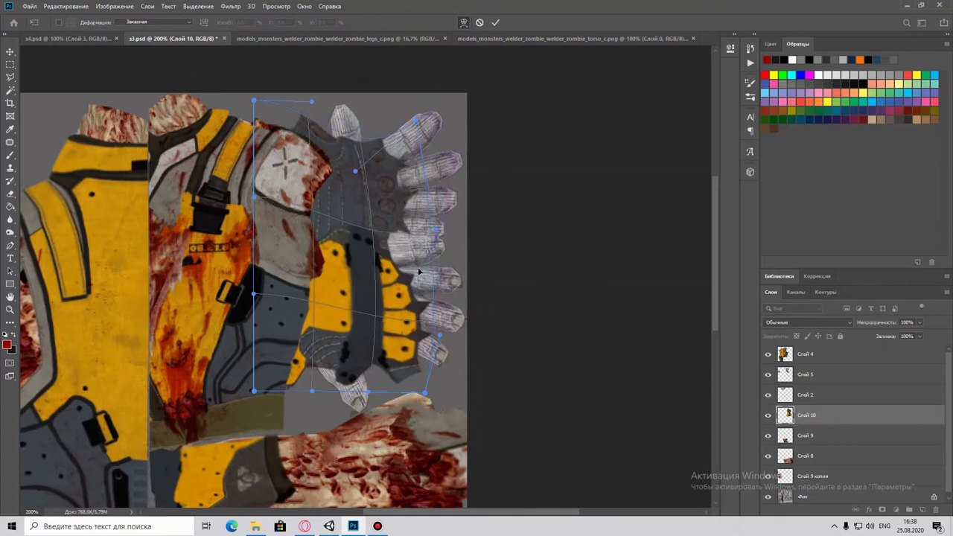
key("Return")
left_click(231, 6)
left_click(245, 78)
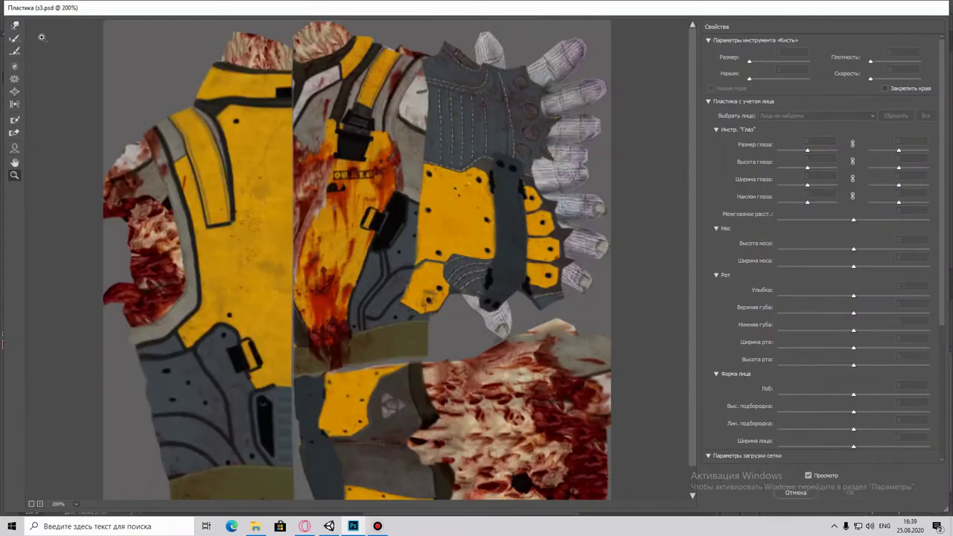
Push the yellow armor plates along the palm and fingers with Forward Warp at varying brush sizes.
left_click_drag(584, 328, 567, 267)
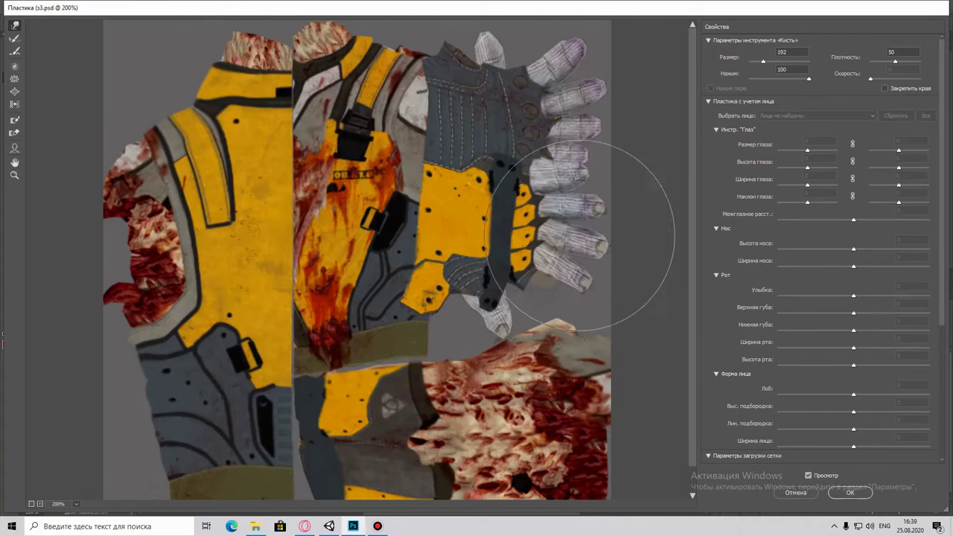
key("bracketleft")
key("bracketleft")
key("bracketleft")
left_click_drag(508, 242, 523, 268)
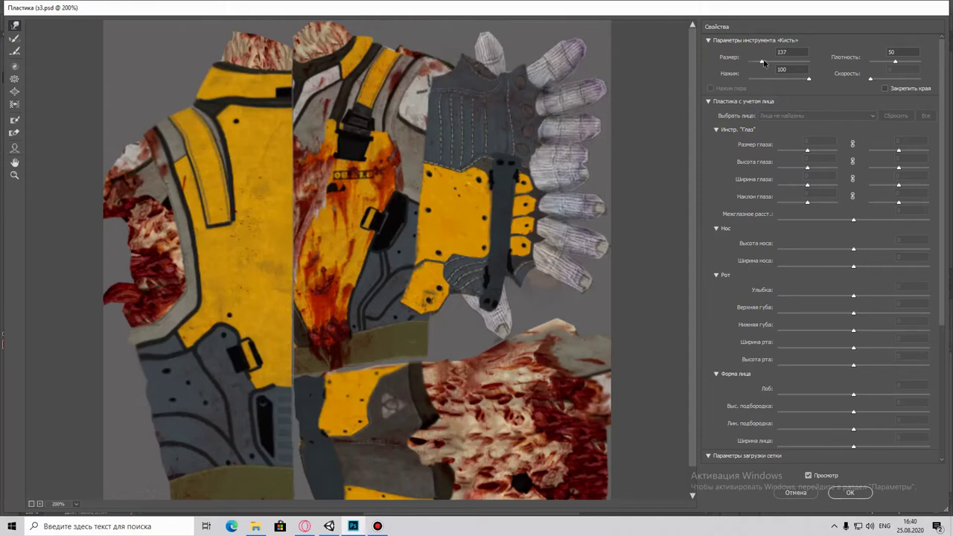
left_click_drag(762, 63, 763, 64)
left_click_drag(447, 104, 417, 223)
left_click_drag(417, 312, 462, 283)
left_click_drag(402, 298, 436, 176)
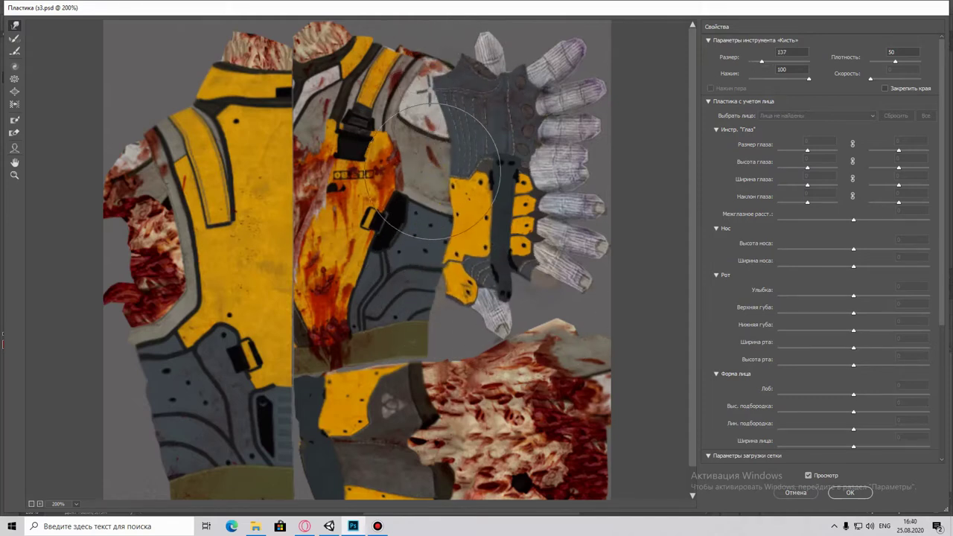
mouse_move(493, 96)
left_mouse_down()
mouse_move(447, 141)
mouse_move(416, 312)
left_mouse_up()
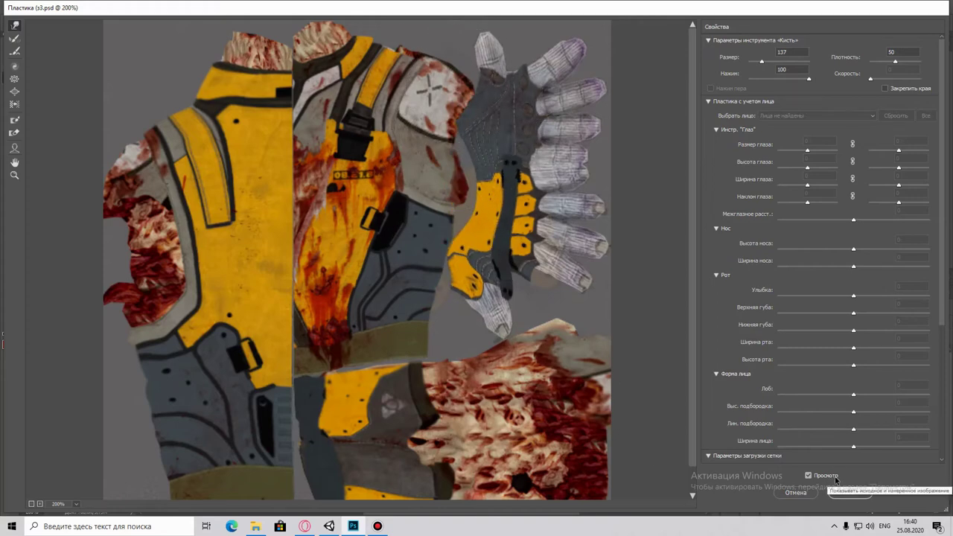
left_click(848, 491)
Check the arm in Unity, then reopen Liquify with the preview zoomed to 300%.
key("alt+Tab")
mouse_move(517, 258)
left_mouse_down()
mouse_move(323, 274)
mouse_move(561, 202)
left_mouse_up()
key("alt+Tab")
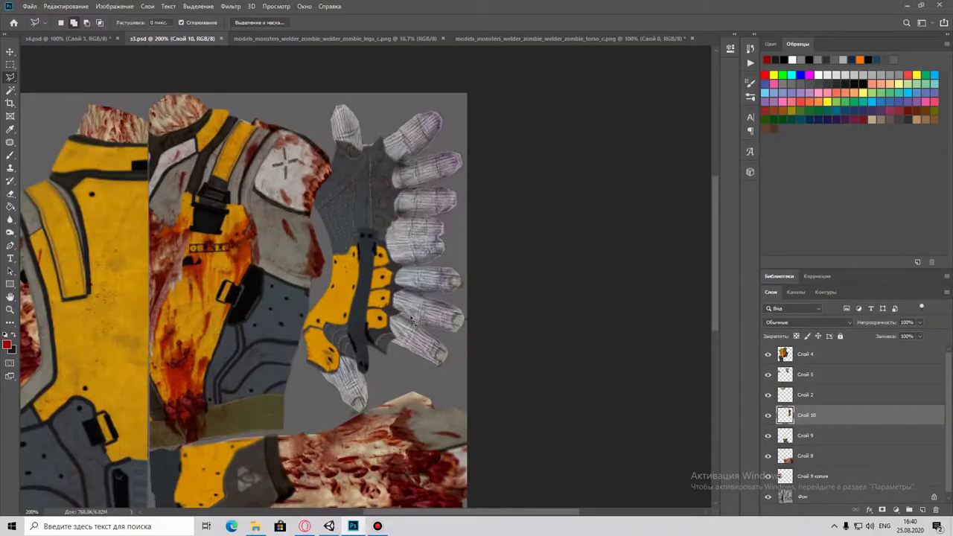
key("alt+Tab")
left_click_drag(512, 291, 389, 415)
key("alt+Tab")
left_click(230, 6)
left_click(250, 80)
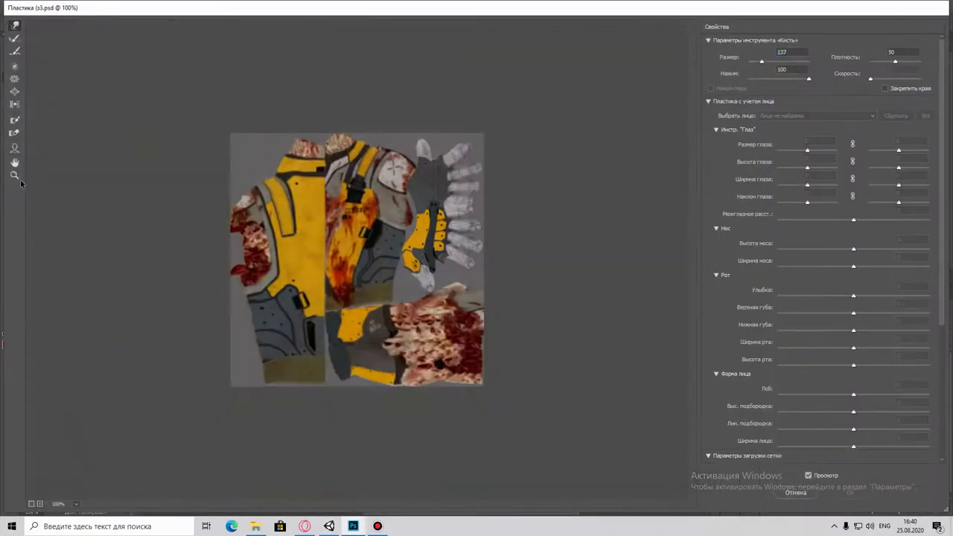
left_click(14, 175)
key("ctrl+plus")
key("ctrl+plus")
key("Return")
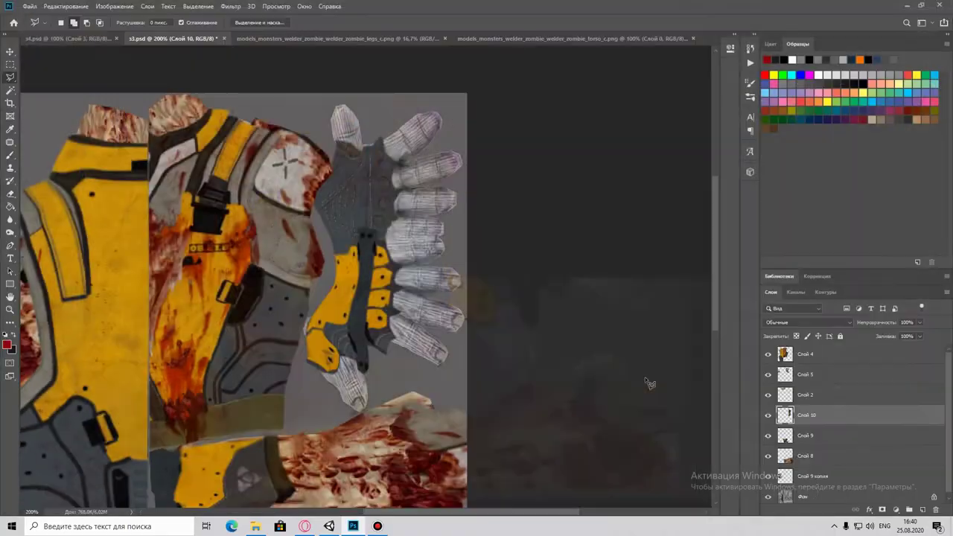
Inspect the model up close in Unity and apply another Liquify pass at 300%.
key("alt+Tab")
left_click_drag(482, 276, 611, 235)
key("alt+Tab")
left_click(231, 6)
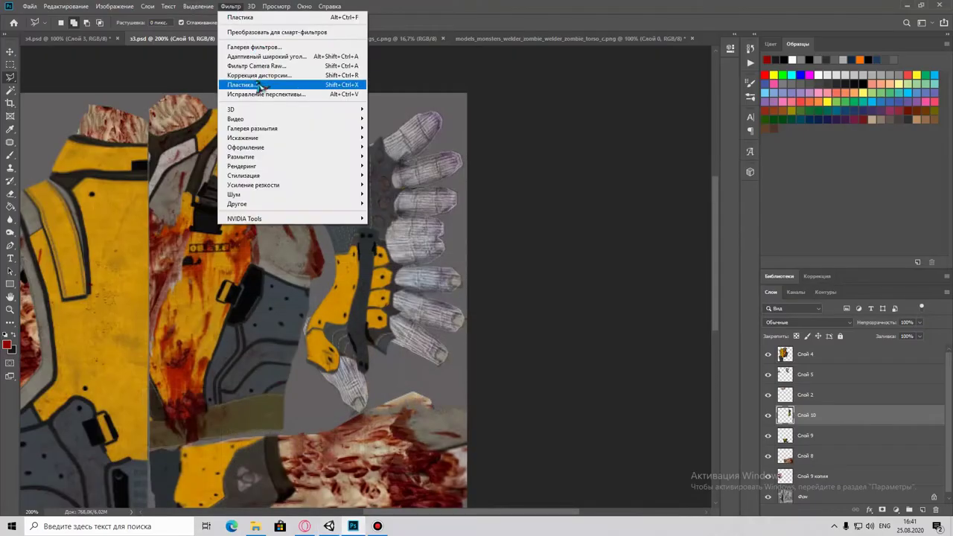
left_click(251, 81)
key("ctrl+plus")
key("ctrl+plus")
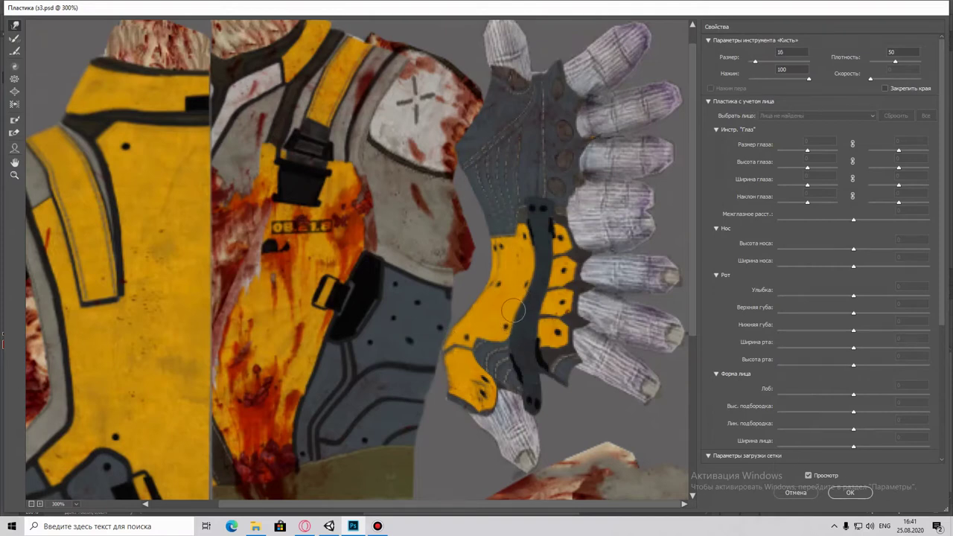
left_click(849, 493)
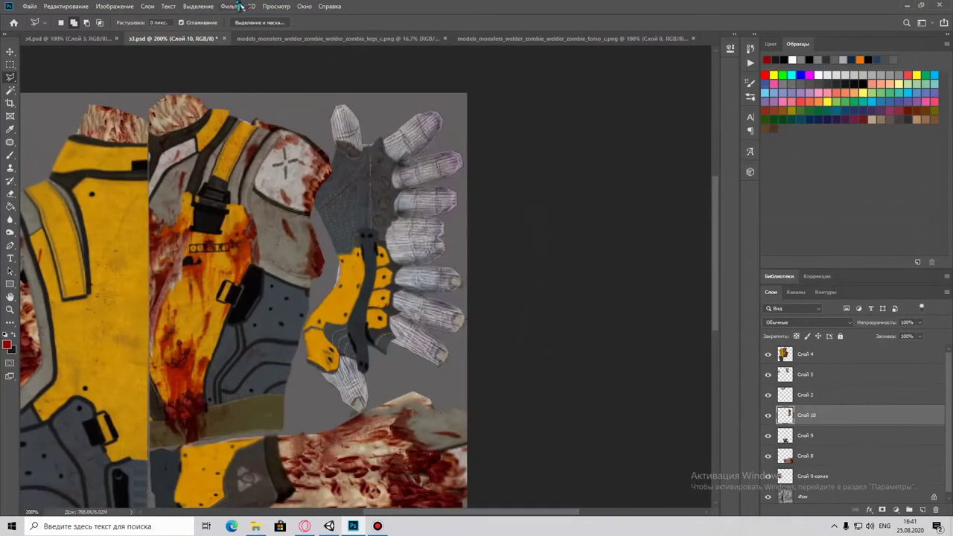
Run a final Liquify pass, save s3.psd and view the updated hand in Unity.
left_click(230, 6)
left_click(251, 80)
key("Return")
key("ctrl+s")
key("alt+Tab")
key("alt+Tab")
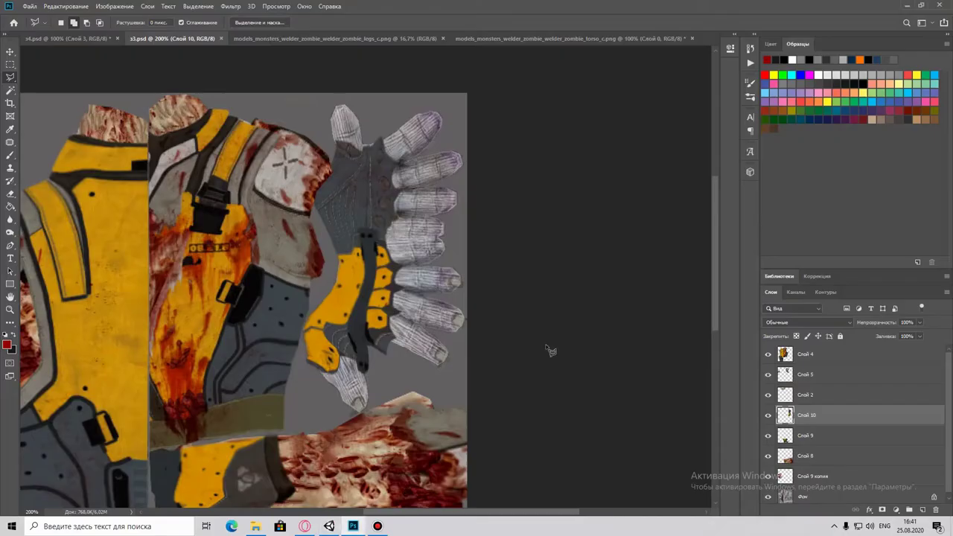
key("ctrl+Tab")
key("ctrl+Tab")
Zoom to 100% on the grey plates at the torso texture's top-left for lasso selection.
key("m")
key("ctrl+minus")
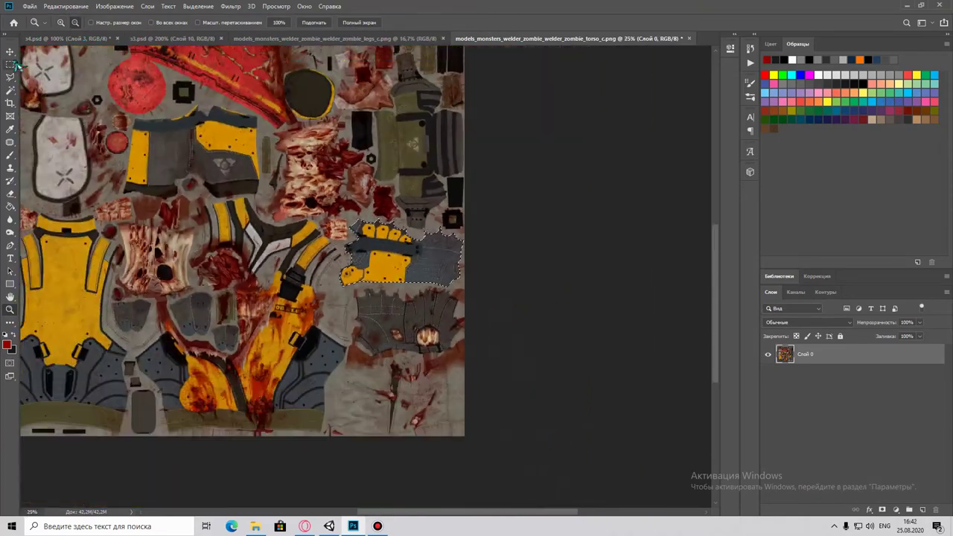
key("ctrl+minus")
key("ctrl+plus")
key("z")
left_click(22, 93)
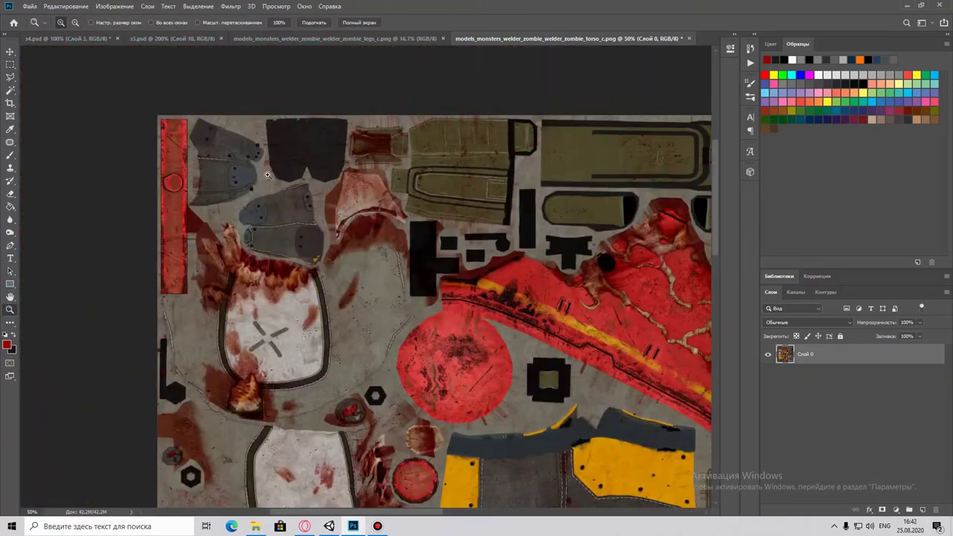
key("ctrl+minus")
key("ctrl+minus")
key("ctrl+minus")
key("ctrl+minus")
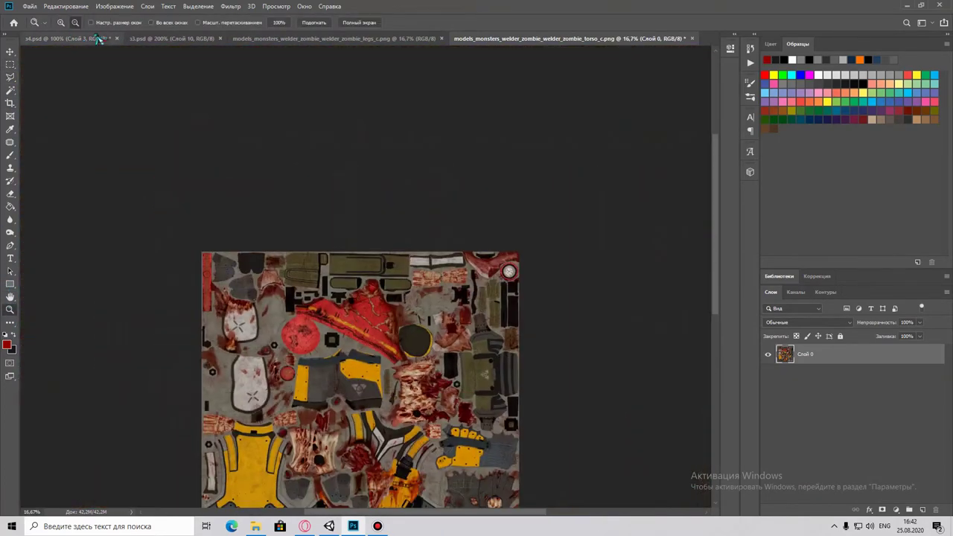
key("ctrl+plus")
key("ctrl+plus")
key("ctrl+plus")
key("l")
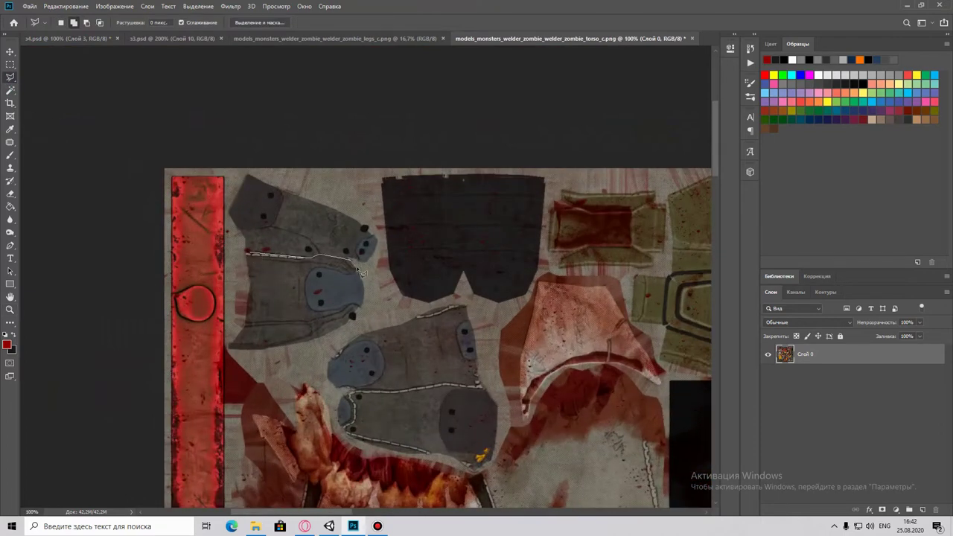
Shrink the pasted grey piece to about a third and fit it over the wrist.
left_click(175, 38)
left_click(65, 6)
left_click(97, 215)
mouse_move(106, 191)
left_mouse_down()
mouse_move(305, 339)
mouse_move(917, 346)
mouse_move(893, 339)
left_mouse_up()
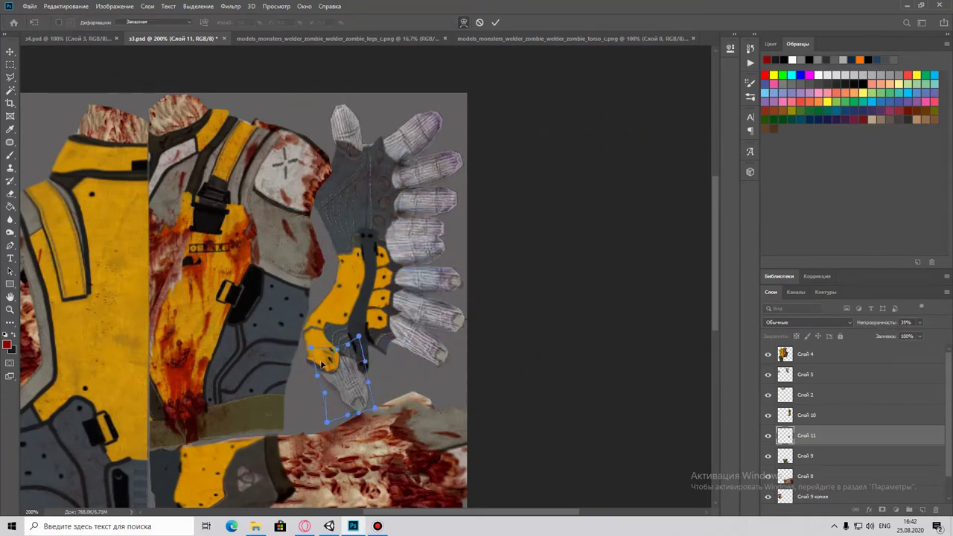
key("Return")
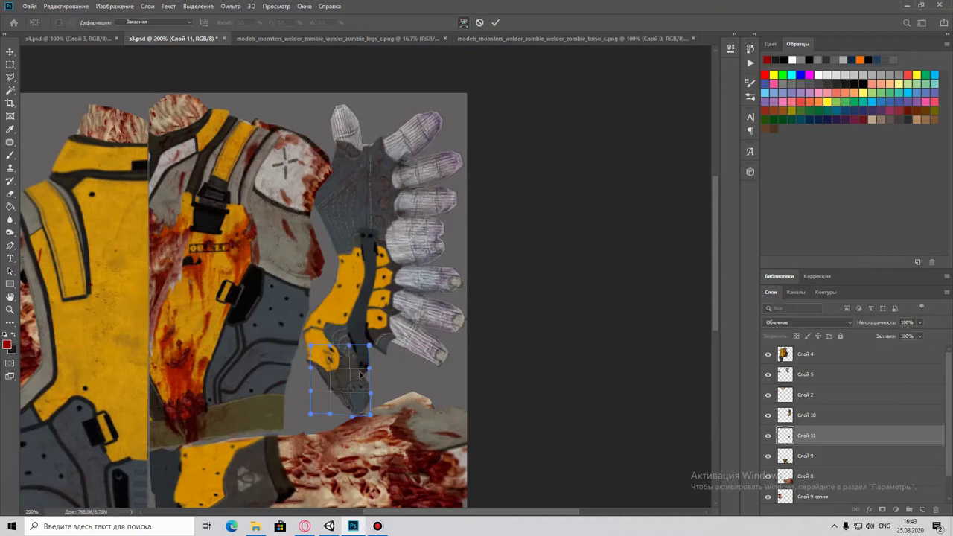
Paste a second grey piece, rotate it about -56° and warp it over the back of the hand.
left_click(508, 38)
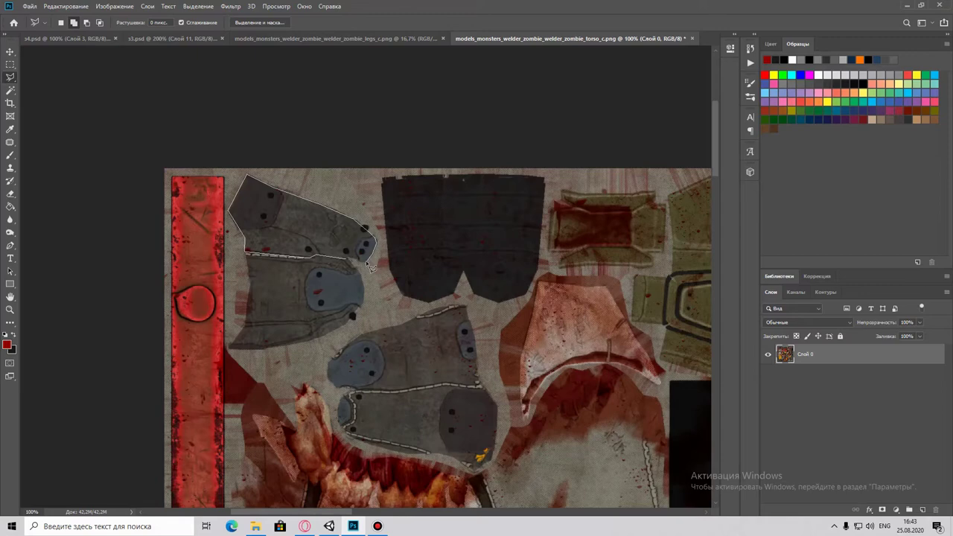
left_click(171, 38)
left_click(65, 6)
left_click(82, 115)
key("ctrl+t")
mouse_move(402, 215)
left_mouse_down()
mouse_move(367, 115)
mouse_move(376, 102)
mouse_move(330, 117)
left_mouse_up()
left_click(463, 22)
key("Return")
Paste another grey piece, scale it to about 31%, rotate it -51° and warp it onto the hand.
right_click(807, 435)
left_click(818, 304)
left_click(66, 6)
left_click(89, 70)
left_click_drag(393, 387, 357, 208)
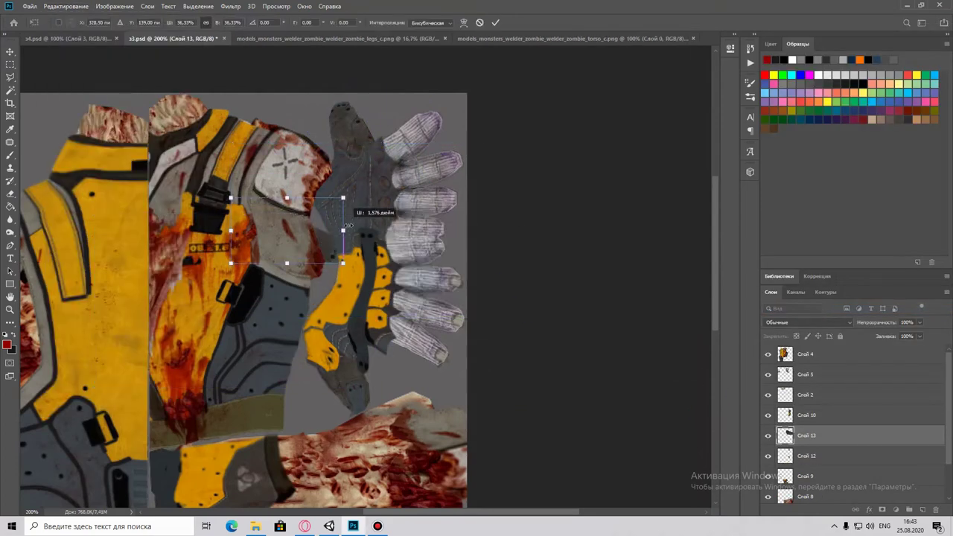
left_click_drag(469, 127, 454, 93)
key("Return")
key("ctrl+t")
left_click(463, 22)
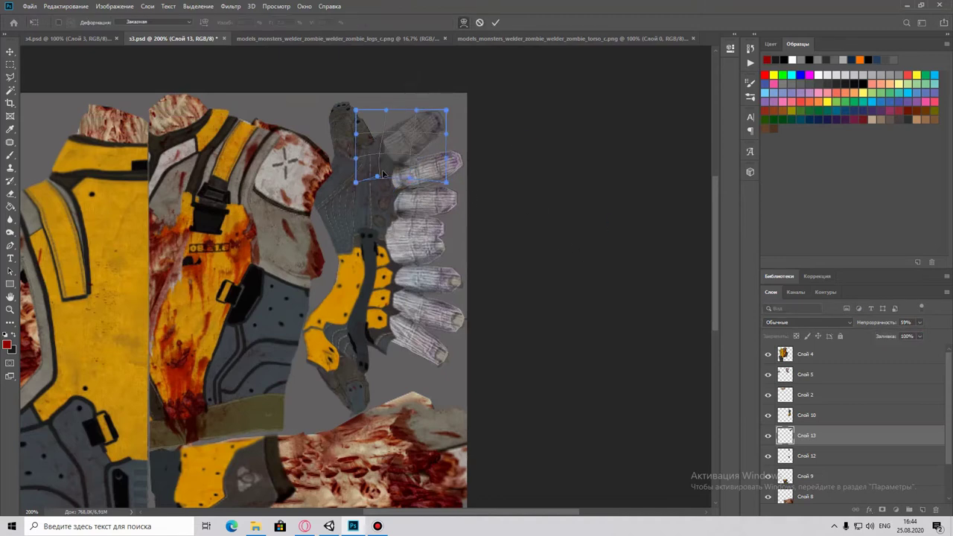
key("Return")
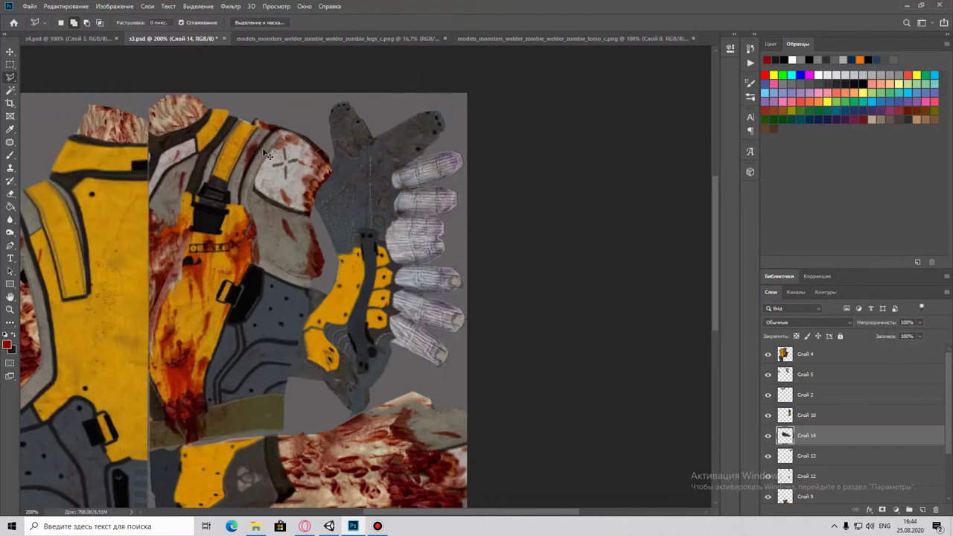
Shrink and warp a grey piece over the fingers, then re-warp the hand and finger pieces.
key("ctrl+t")
left_click_drag(381, 381, 359, 368)
mouse_move(306, 322)
left_mouse_down()
mouse_move(458, 173)
mouse_move(376, 213)
left_mouse_up()
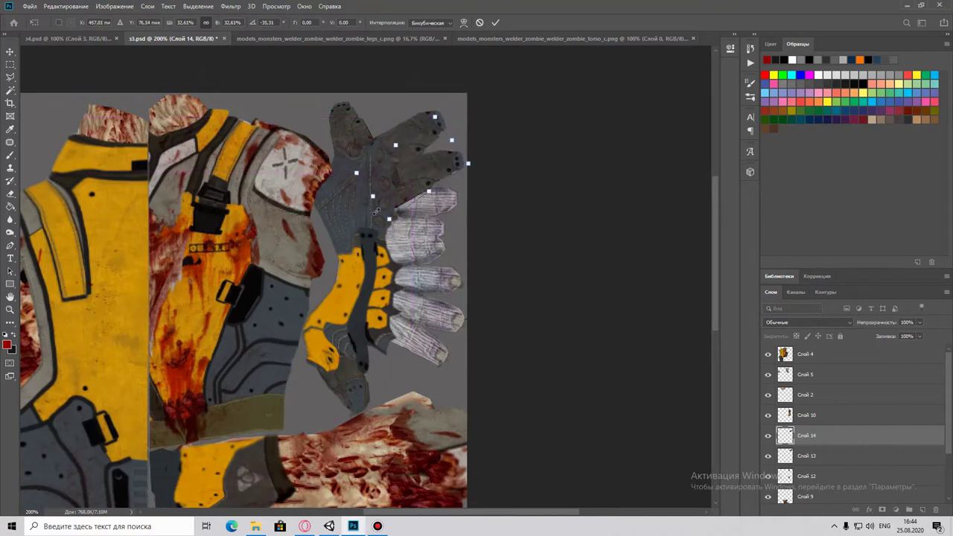
left_click(462, 23)
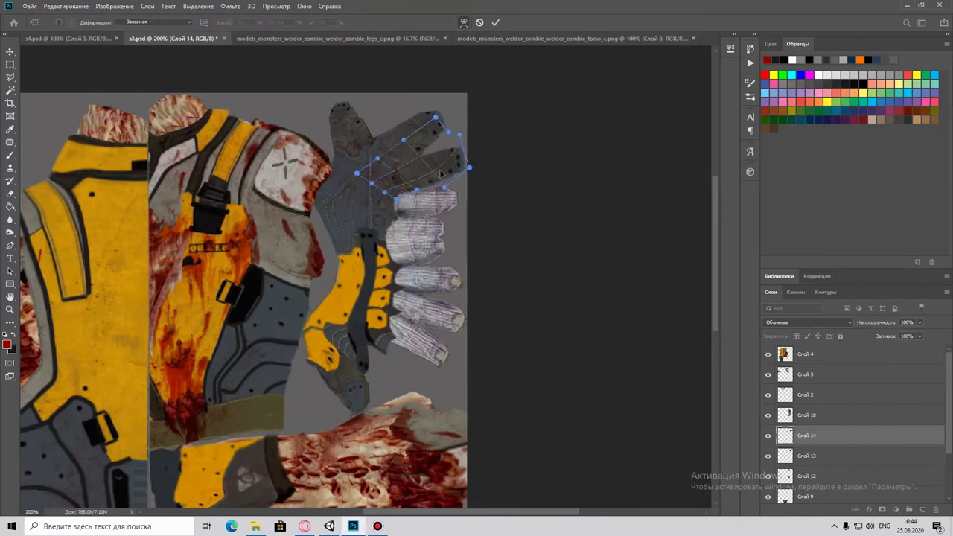
key("Return")
key("alt+bracketleft")
key("ctrl+t")
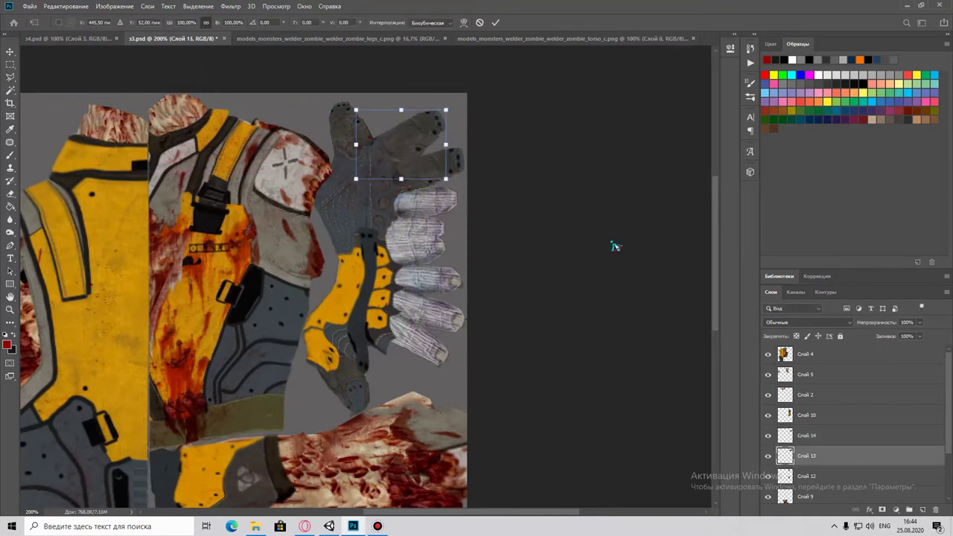
key("Return")
key("alt+bracketright")
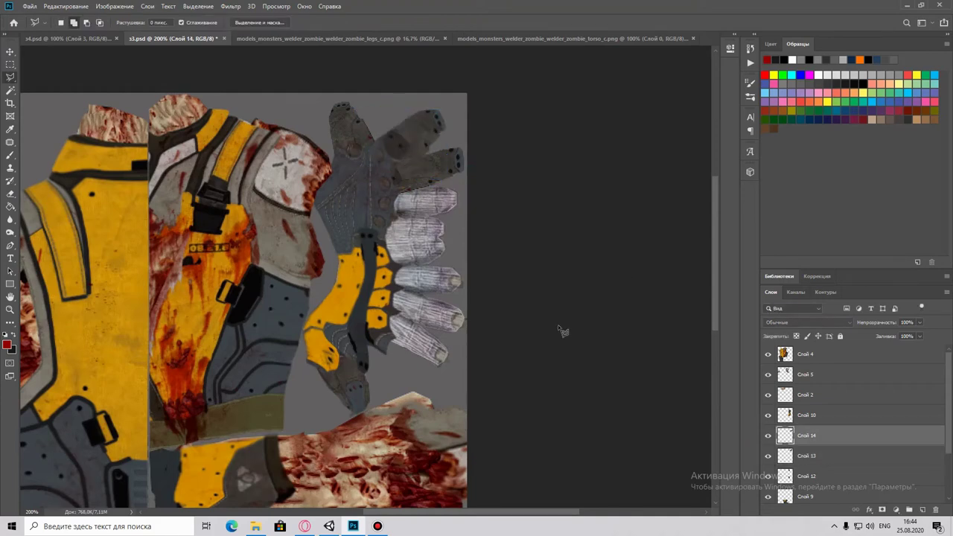
key("ctrl+t")
key("Return")
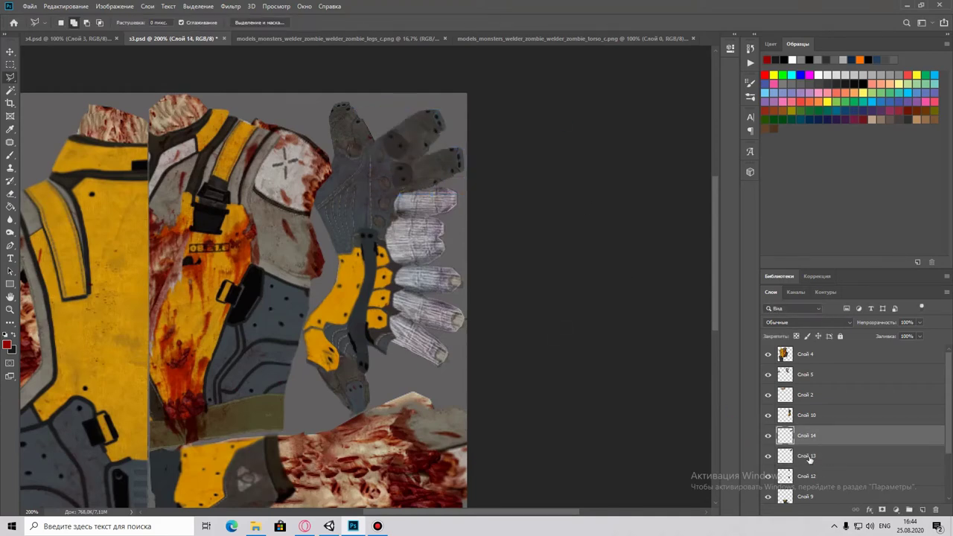
Duplicate a grey finger piece, rotate it about -29° and warp it over a pale finger.
key("ctrl+j")
key("ctrl+t")
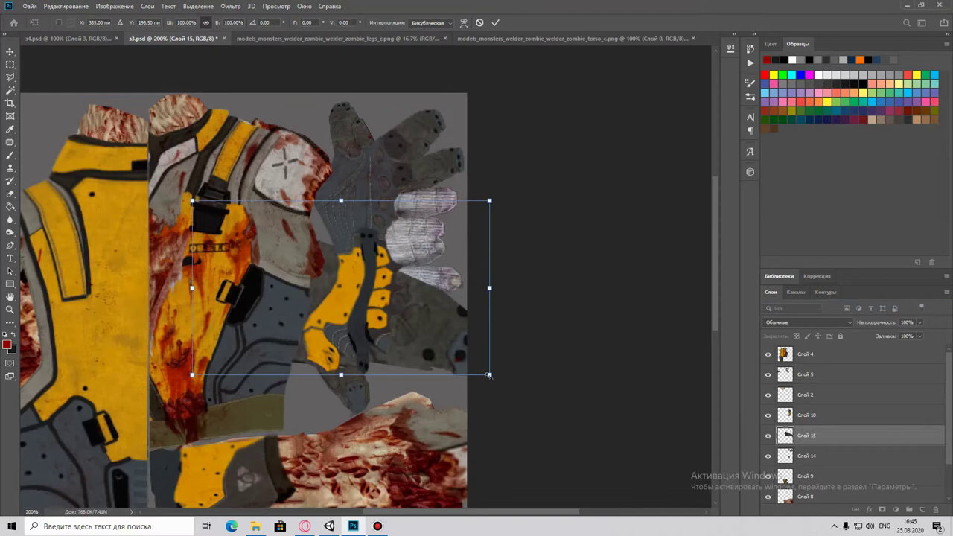
left_click_drag(462, 180, 468, 205)
left_click(462, 24)
key("Return")
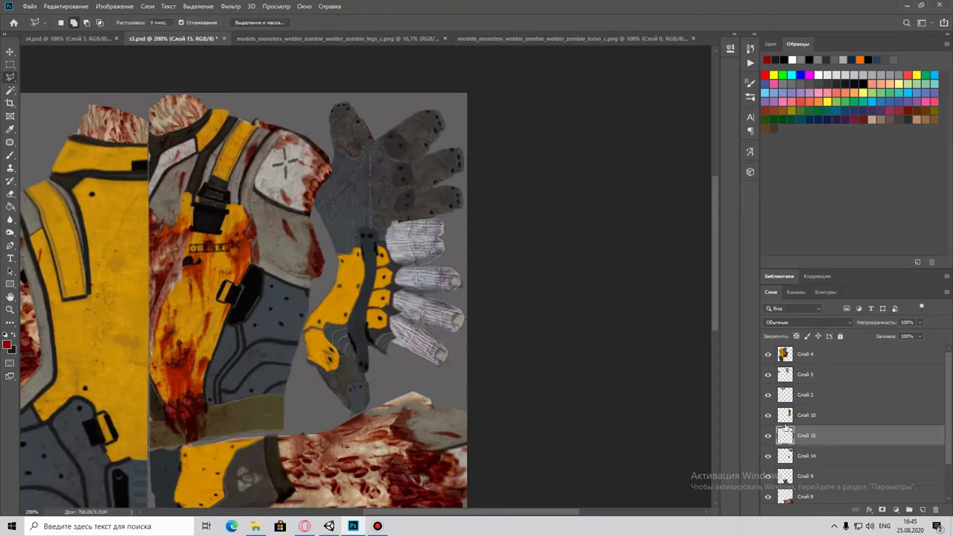
key("ctrl+z")
key("ctrl+shift+z")
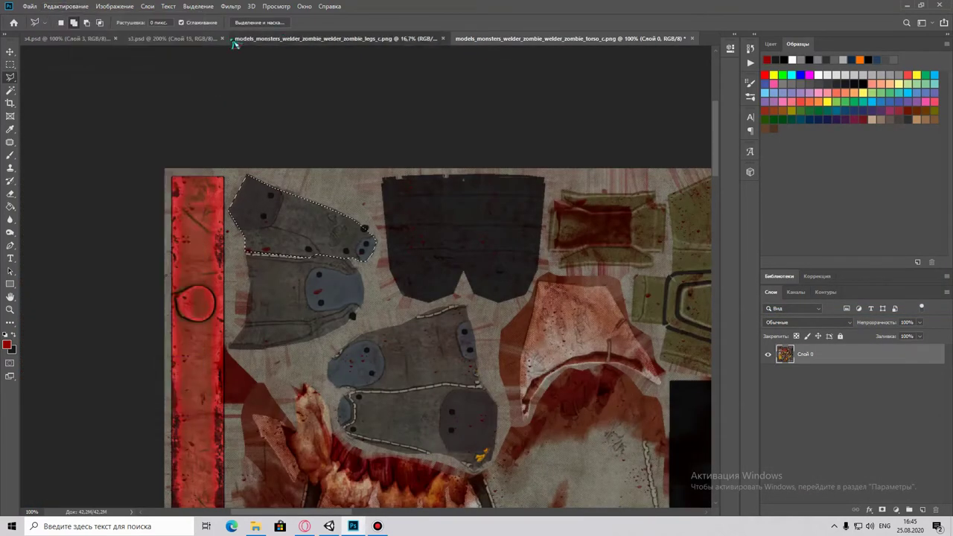
Paste a grey glove piece into s3, scale it onto a finger and warp it to fit.
left_click(171, 38)
left_click(66, 6)
left_click(82, 102)
key("ctrl+t")
mouse_move(489, 245)
left_mouse_down()
mouse_move(428, 236)
mouse_move(451, 216)
left_mouse_up()
left_click(463, 22)
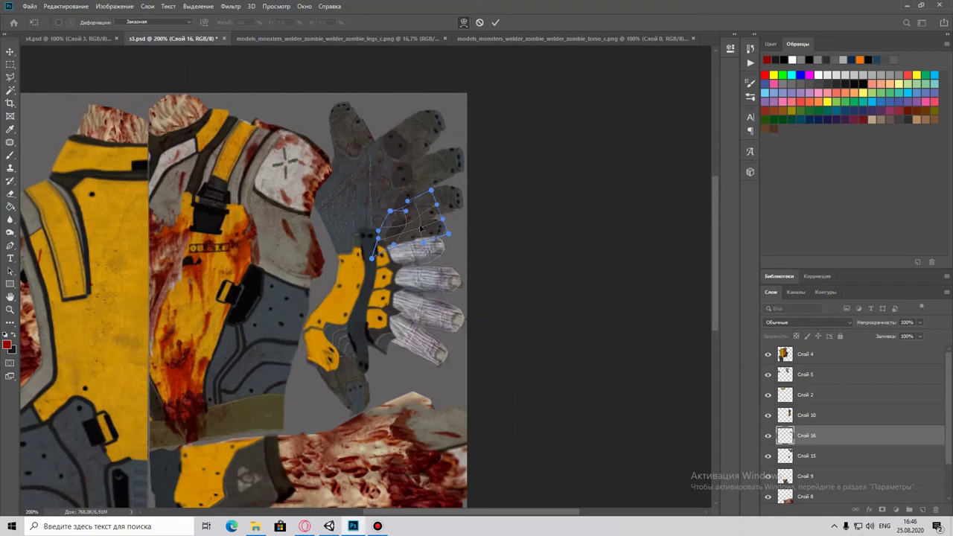
key("Return")
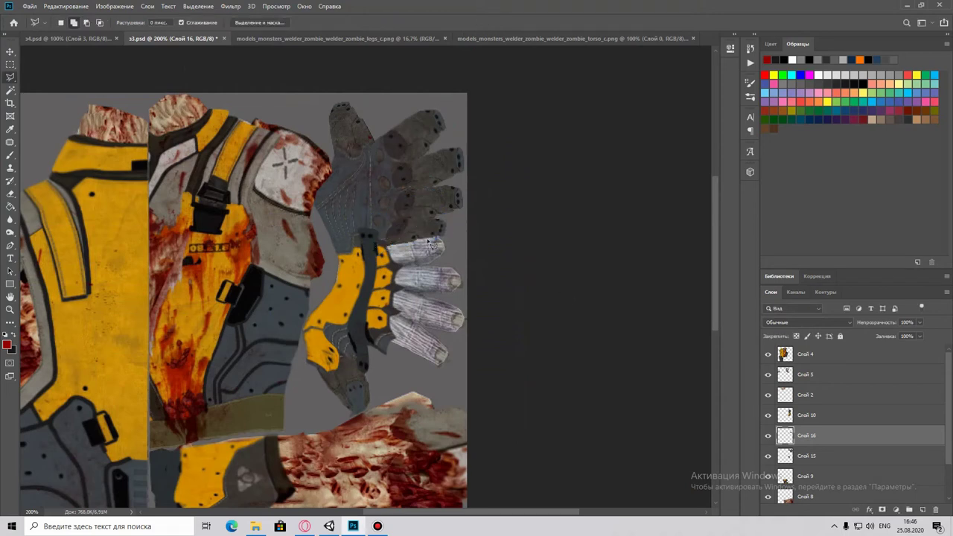
left_click_drag(378, 245, 445, 204)
Copy another grey armor piece from the Doom torso texture and paste it into s3.
key("ctrl+Tab")
left_click(66, 6)
left_click(56, 63)
left_click(171, 38)
left_click(65, 6)
left_click(56, 74)
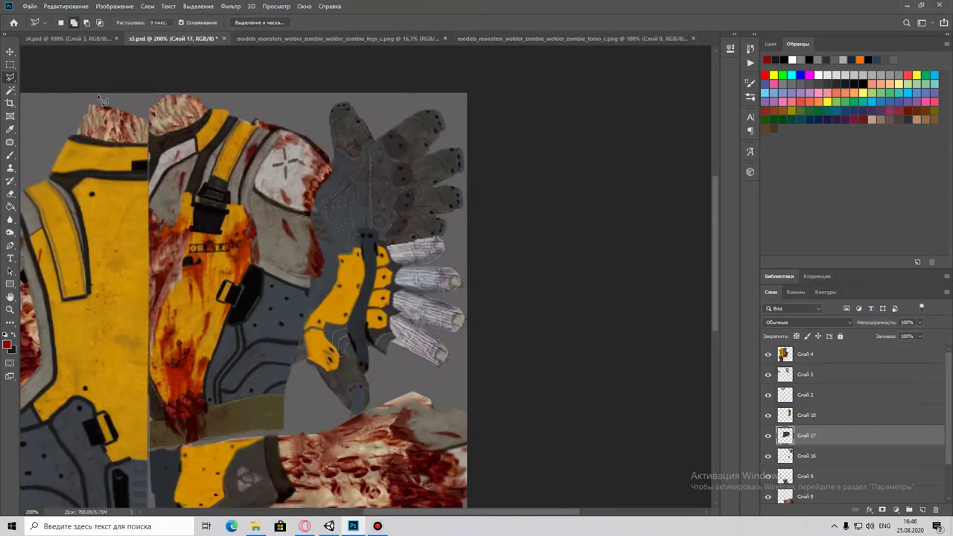
Shrink the new armor piece onto the glove finger and commit the warp.
key("ctrl+t")
left_click_drag(246, 289, 430, 258)
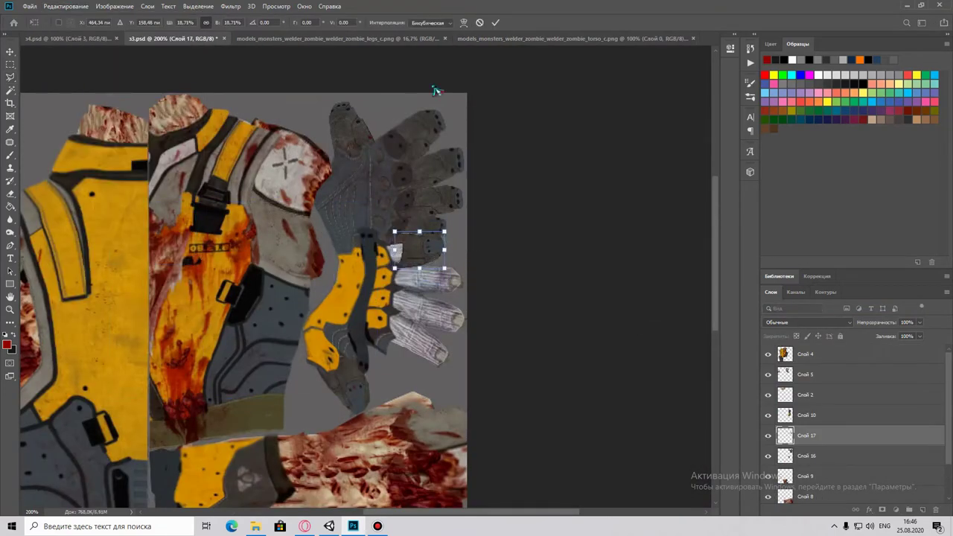
left_click(463, 23)
left_click_drag(395, 232, 380, 239)
key("ctrl+z")
key("Return")
Duplicate the finger piece, then shrink and tilt the copy onto the next finger.
key("ctrl+j")
key("ctrl+t")
left_click_drag(376, 398, 462, 282)
left_click_drag(412, 266, 423, 262)
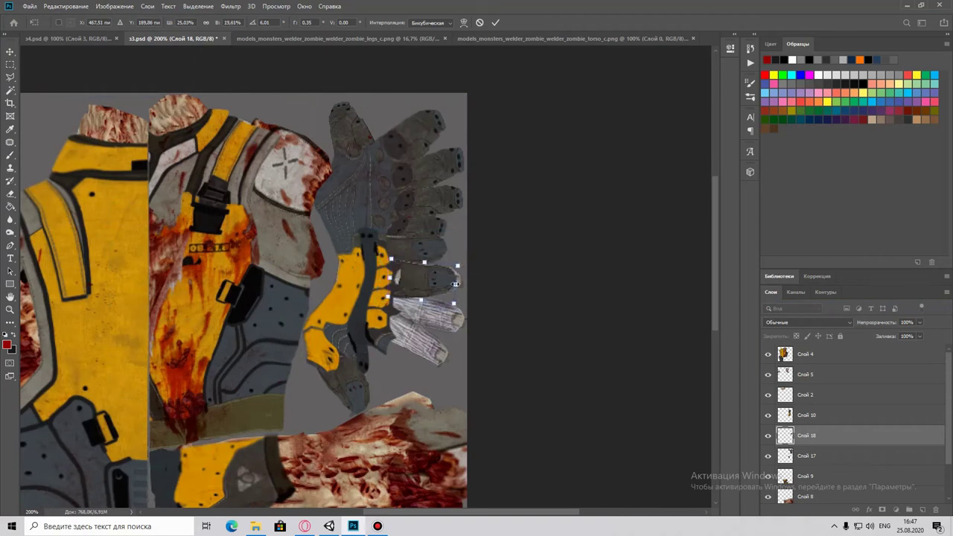
right_click(422, 300)
left_click(405, 231)
key("ctrl+z")
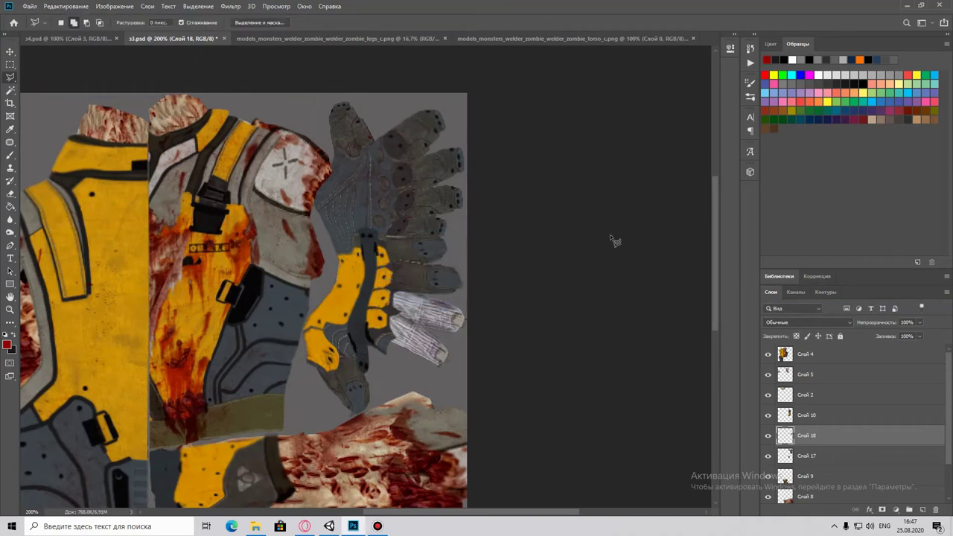
Duplicate the piece again, shortened and rotated about 15° onto another finger.
right_click(818, 435)
left_click(856, 310)
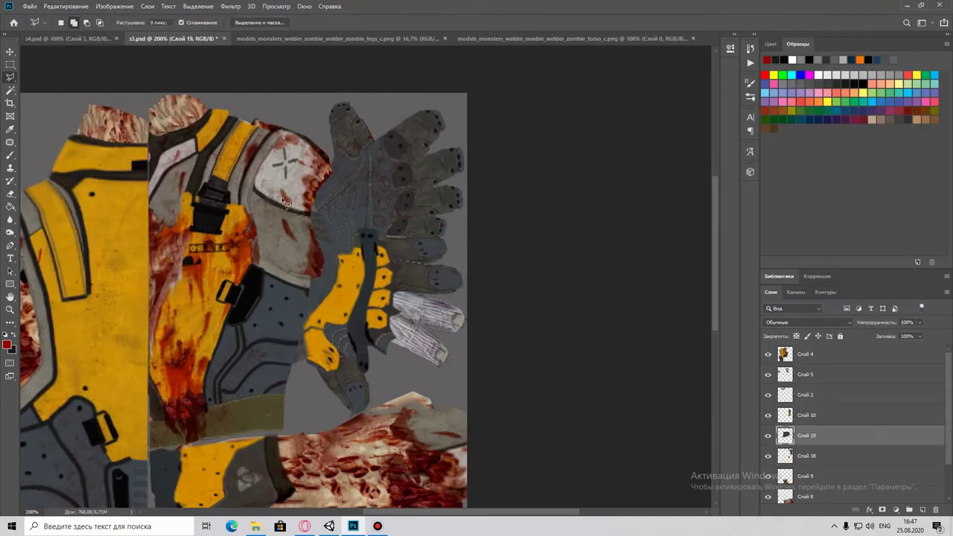
key("ctrl+t")
left_click_drag(418, 339, 476, 330)
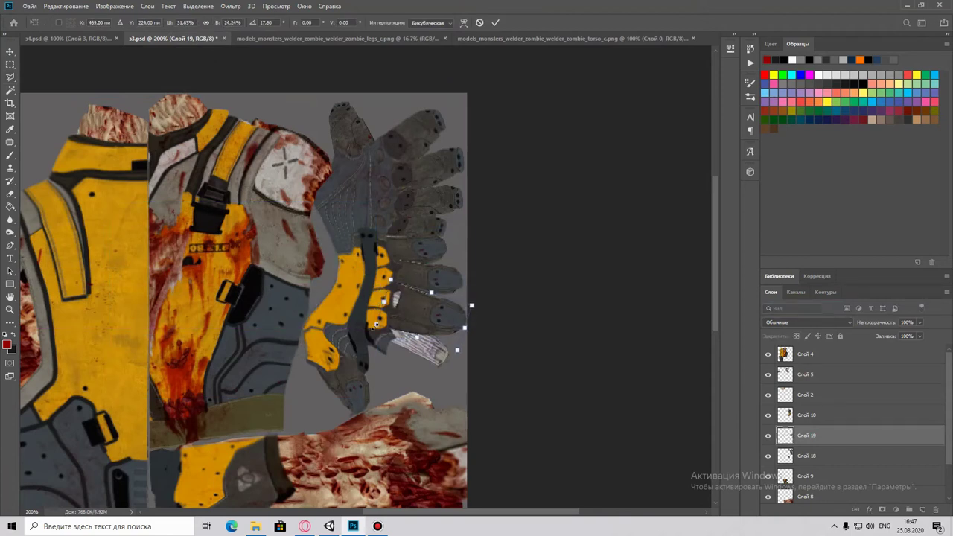
left_click(463, 23)
key("Return")
key("ctrl+t")
key("Return")
Add one more copy rotated about 24° and warped onto the last pale finger, then go to Unity.
key("ctrl+j")
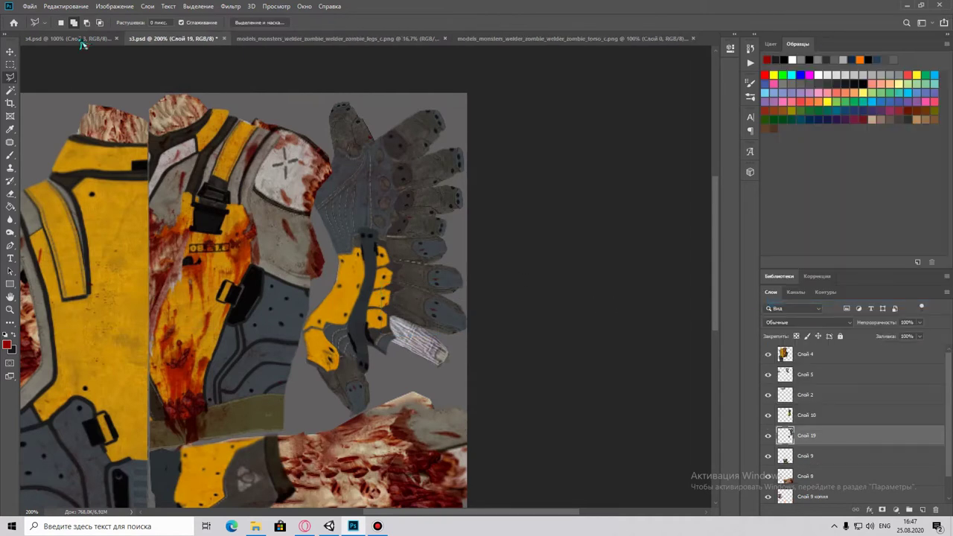
key("ctrl+t")
left_click_drag(443, 352, 393, 340)
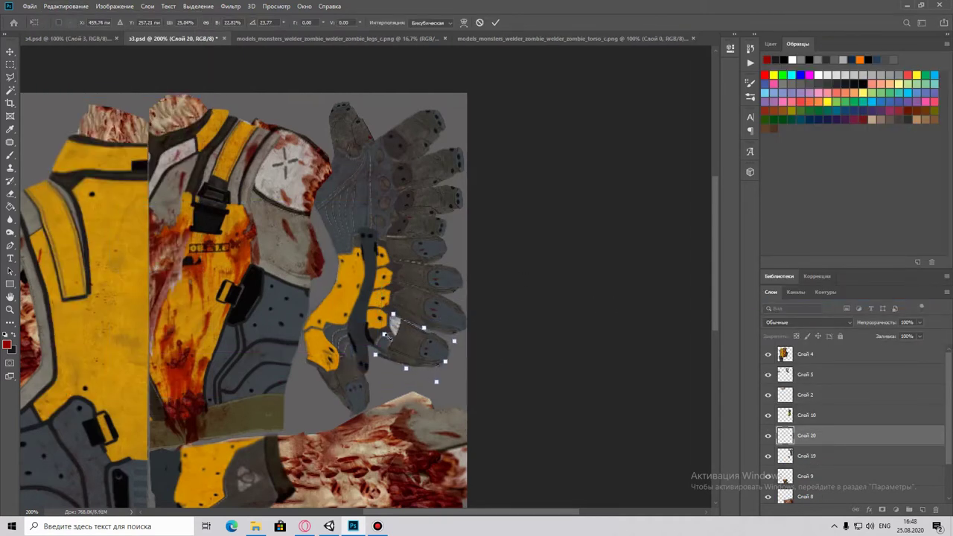
left_click(463, 22)
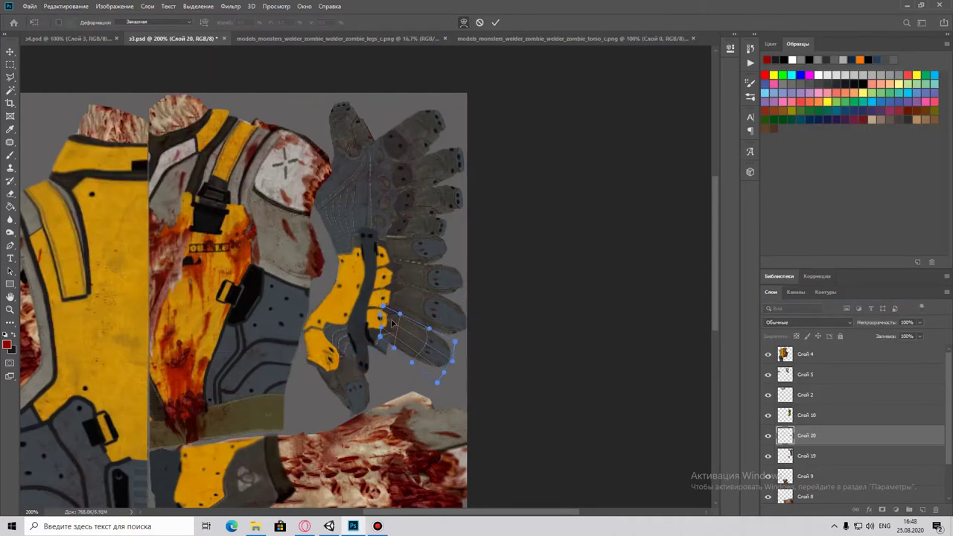
key("Return")
left_click(329, 526)
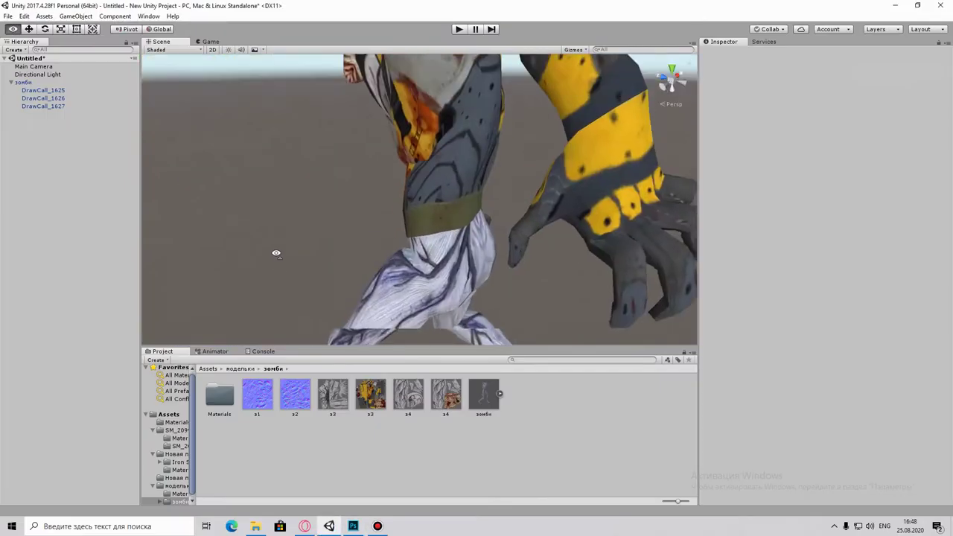
Orbit the Scene view around the zombie's hand to inspect the grey, yellow-plated glove.
left_click_drag(279, 268, 482, 207)
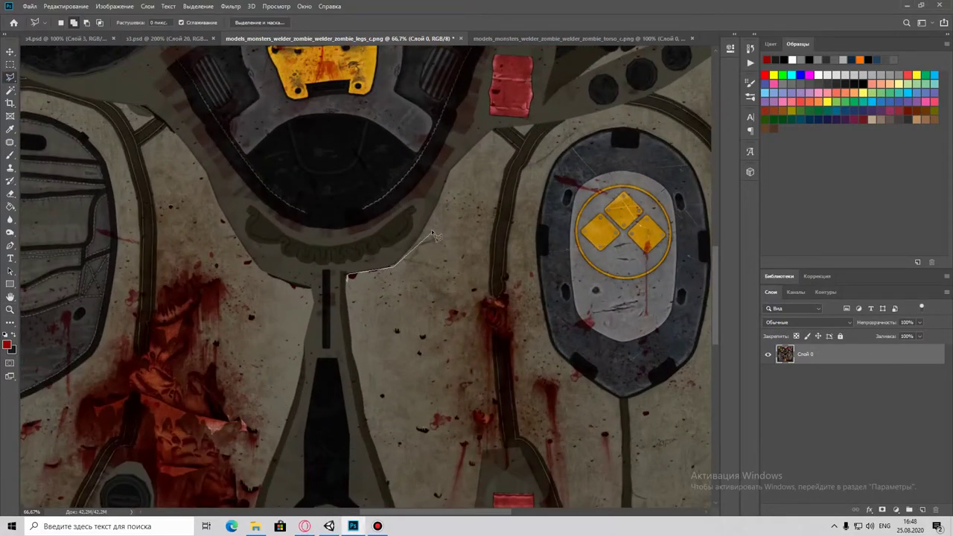
Lasso the grey panel on the welder zombie legs texture and copy it.
left_click_drag(628, 113, 527, 192)
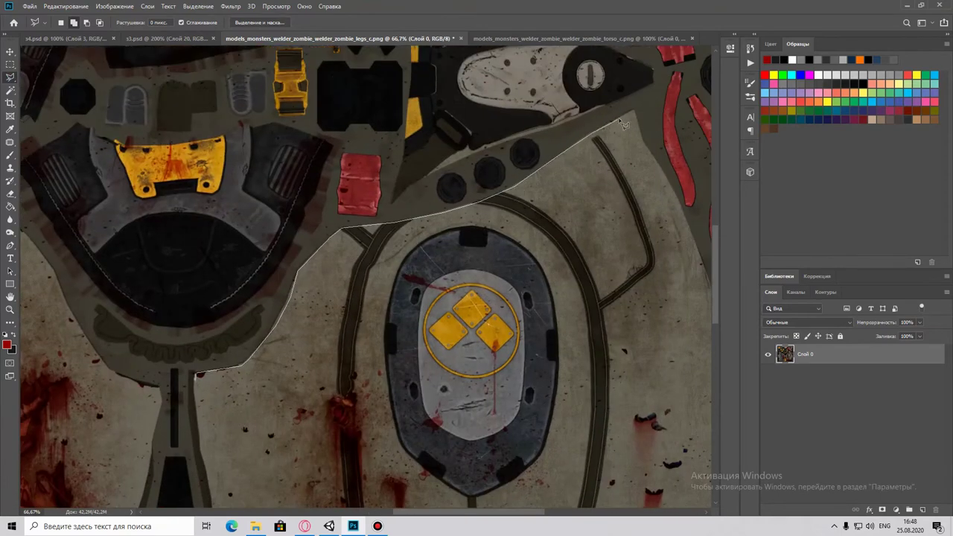
left_click_drag(679, 198, 588, 329)
left_click_drag(624, 392, 601, 335)
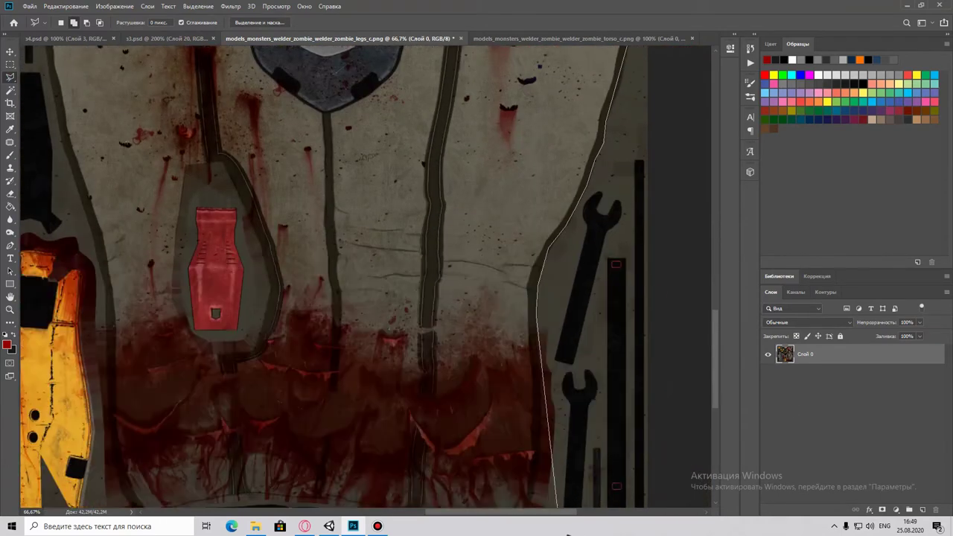
left_click_drag(554, 426, 536, 419)
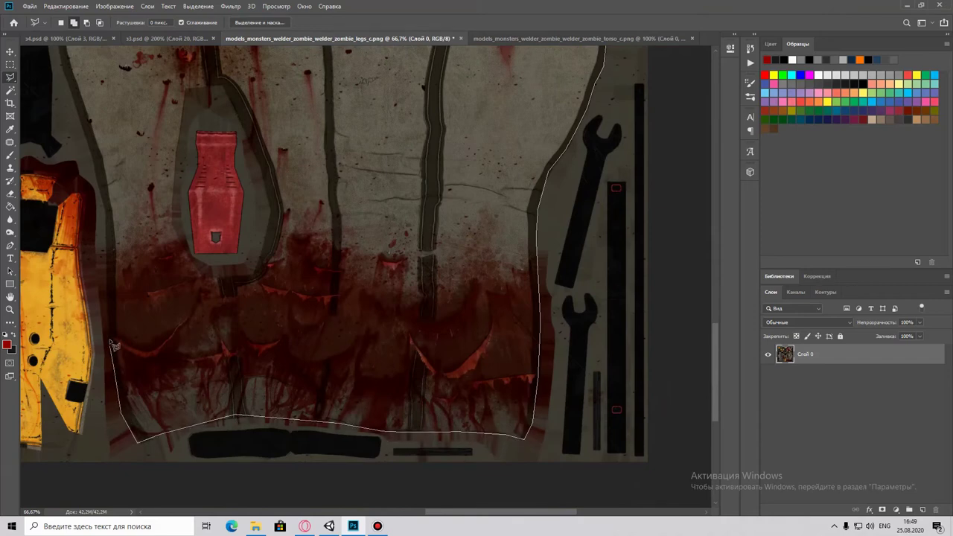
left_click_drag(110, 252, 190, 257)
left_click_drag(30, 11, 246, 267)
key("ctrl+Tab")
Paste the grey panel into s4 and scale it narrower over the left leg area.
key("ctrl+Tab")
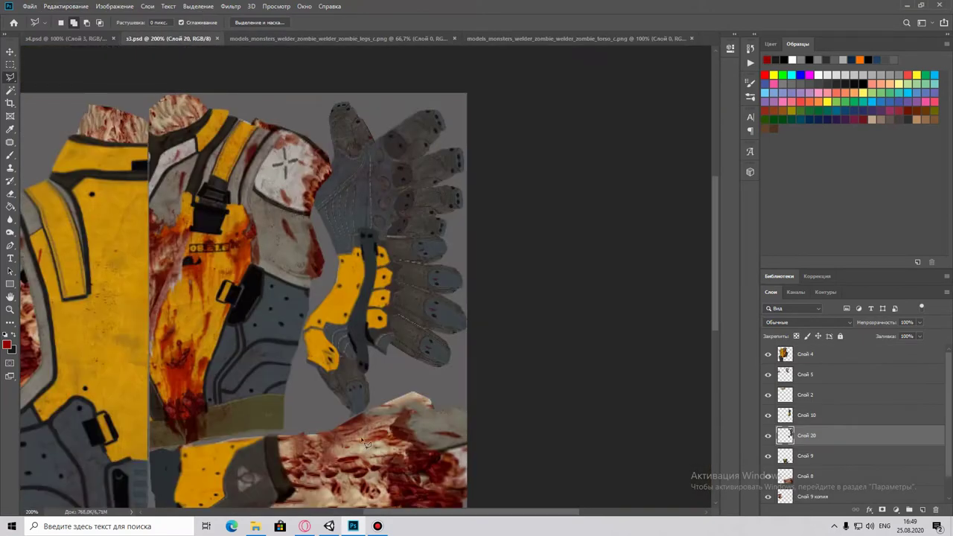
key("ctrl+Tab")
left_click(65, 6)
left_click(63, 95)
key("ctrl+t")
left_click_drag(255, 177, 190, 182)
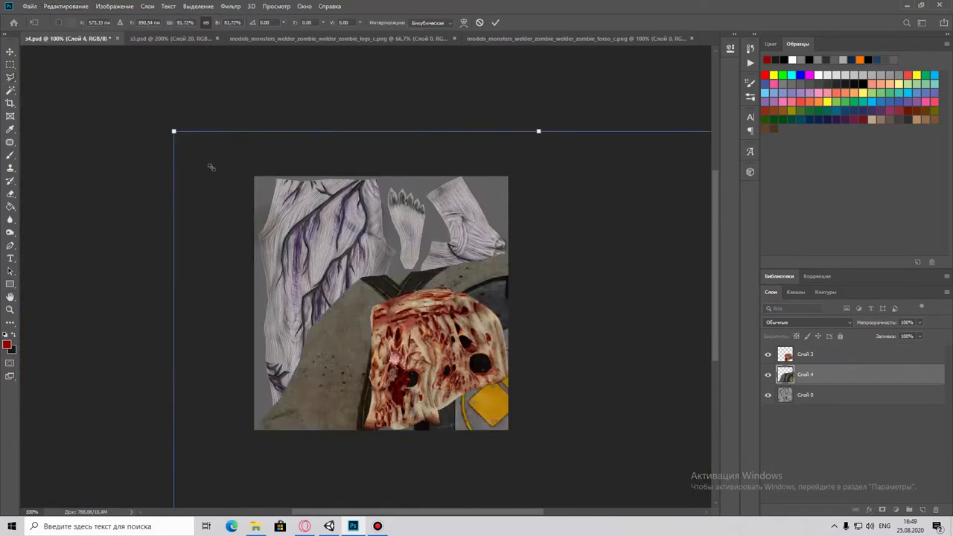
left_click_drag(482, 183, 381, 172)
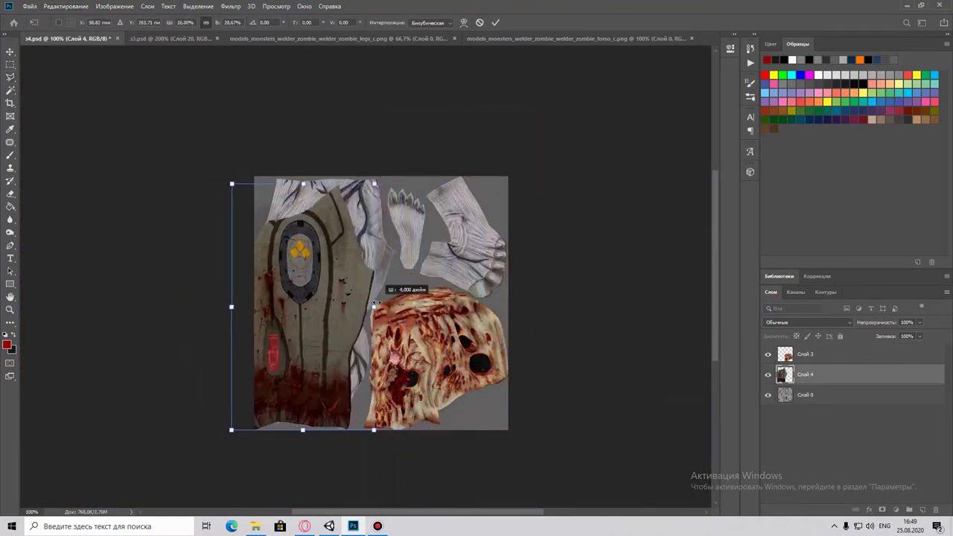
left_click_drag(230, 300, 261, 300)
Warp the panel's edges to fit beside the flesh patch and set its opacity to 32%.
left_click(464, 22)
left_click_drag(381, 253, 394, 255)
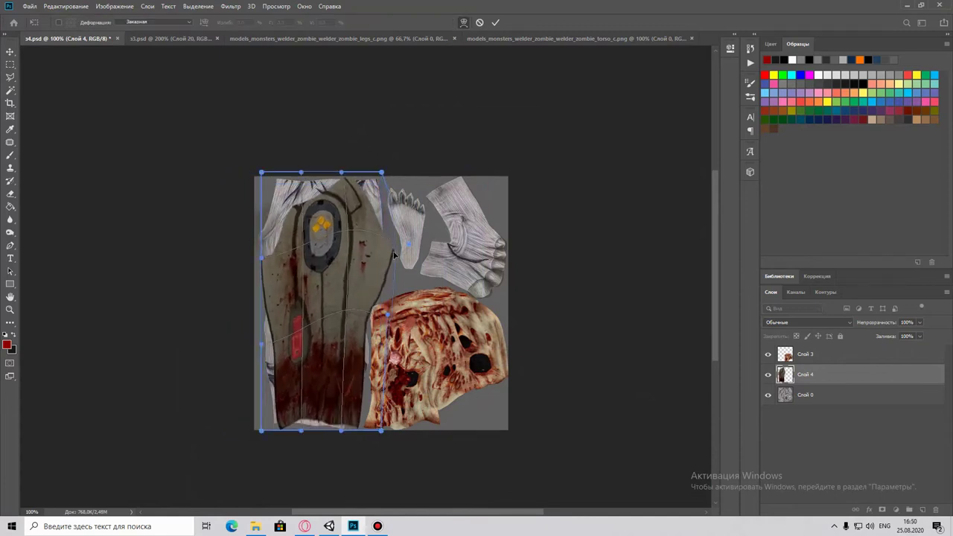
left_click_drag(290, 215, 298, 186)
key("Return")
key("3")
key("2")
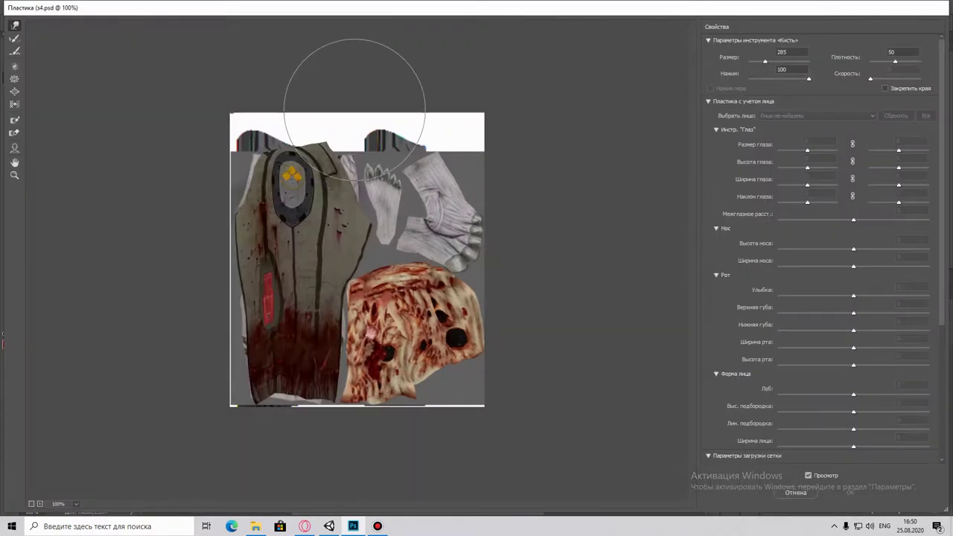
Push the grey panel's upper edge with Liquify's Forward Warp to follow the left leg piece.
left_click_drag(355, 107, 398, 246)
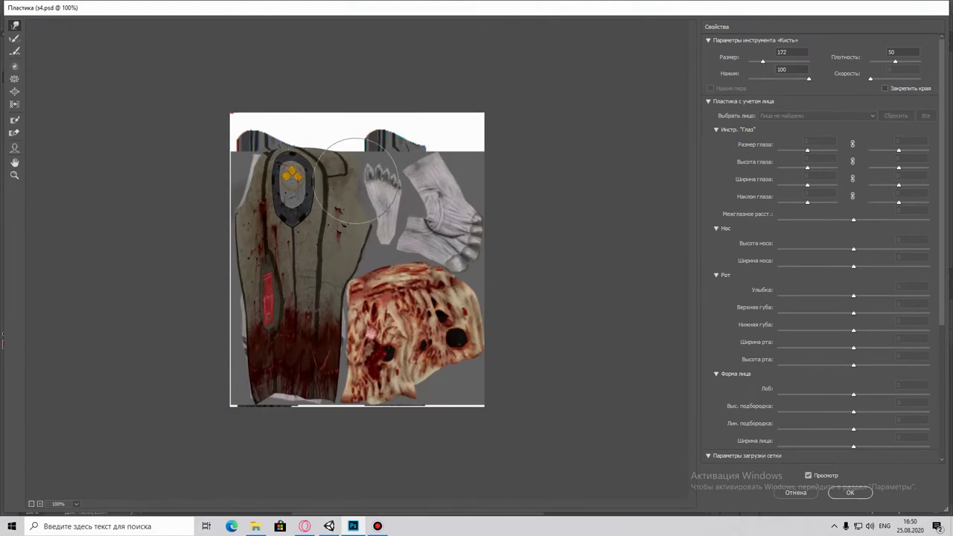
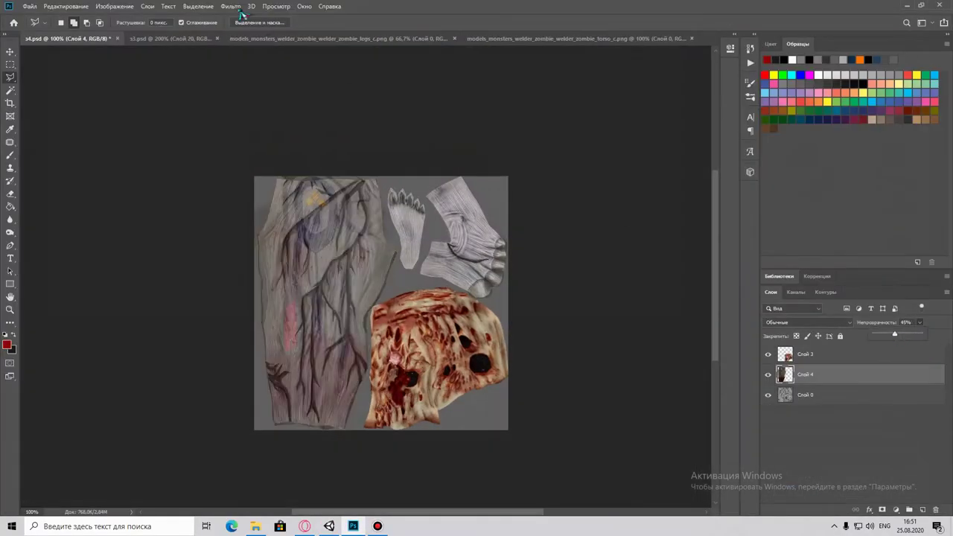
Apply the Liquify edits to the s4.psd coat texture and return to Photoshop.
key("Return")
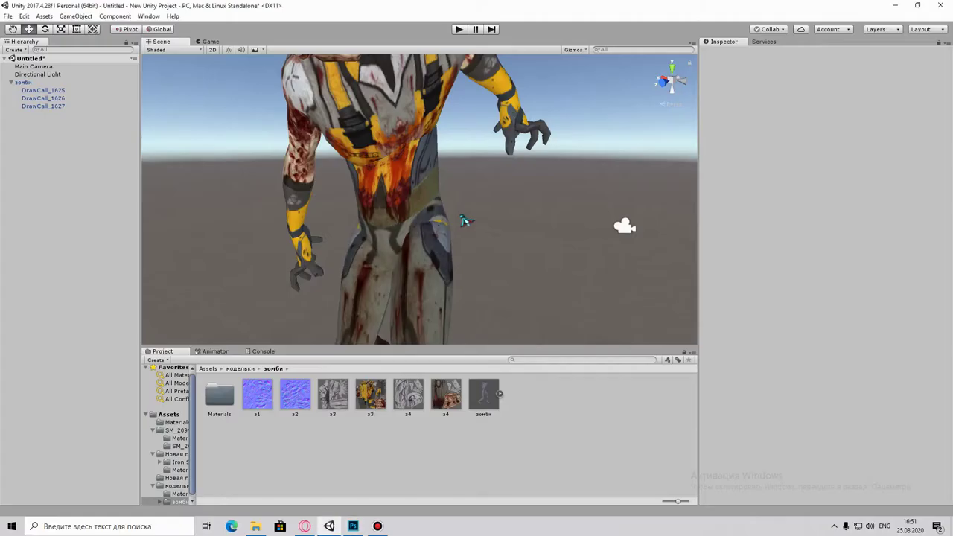
scroll(463, 220, "down", 2)
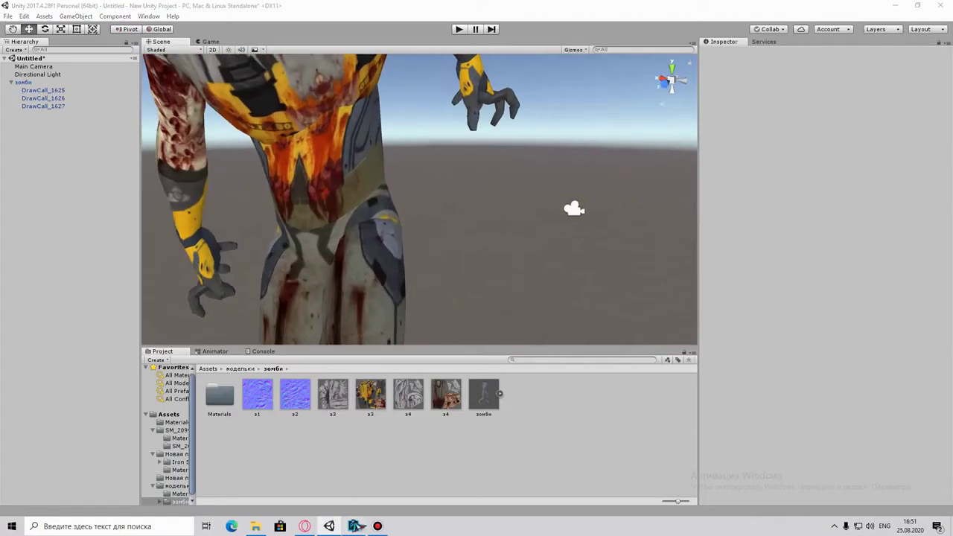
scroll(441, 247, "down", 5)
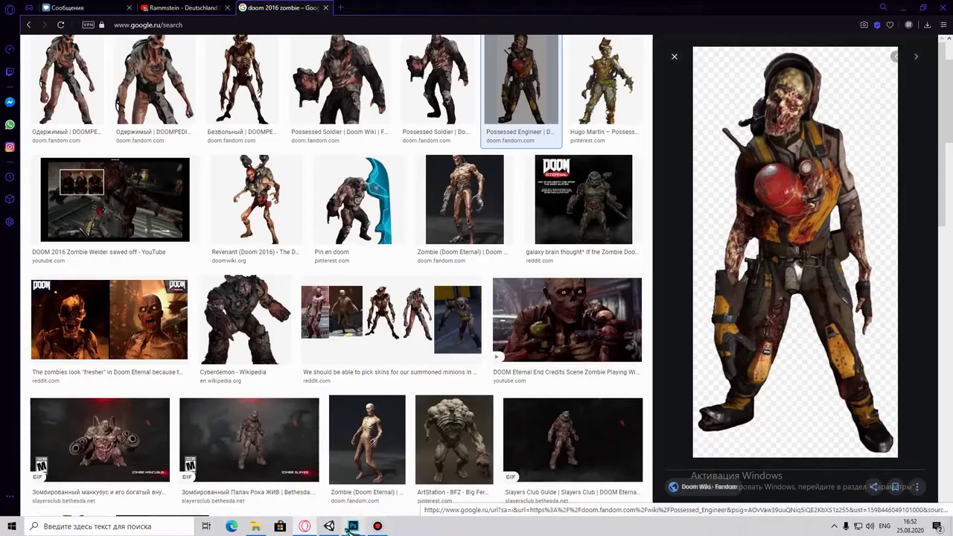
left_click(353, 526)
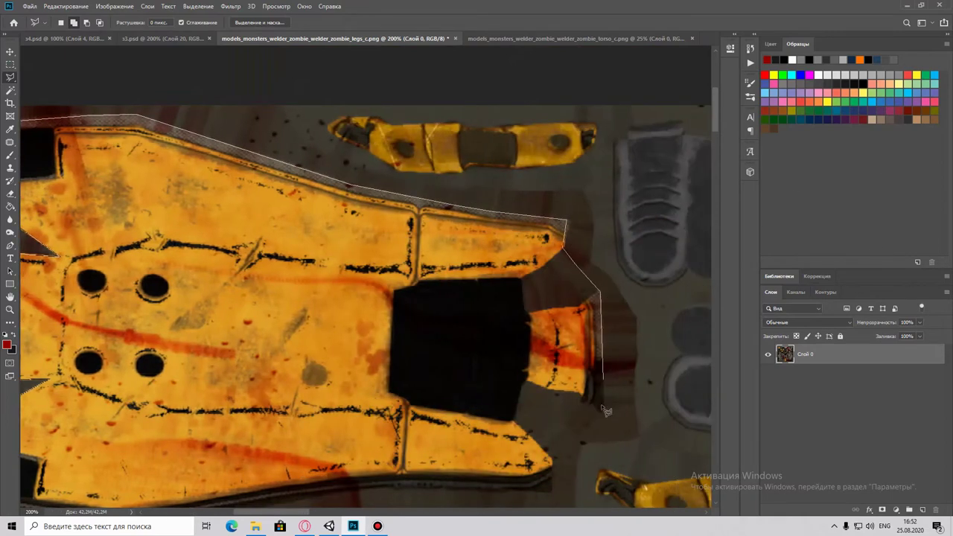
Close the outline around the yellow armor plate in the legs texture and copy it into s4.psd.
left_click(602, 408)
scroll(568, 316, "down", 3)
double_click(325, 363)
scroll(365, 275, "left", 5)
left_click(66, 6)
left_click(91, 74)
left_click(66, 38)
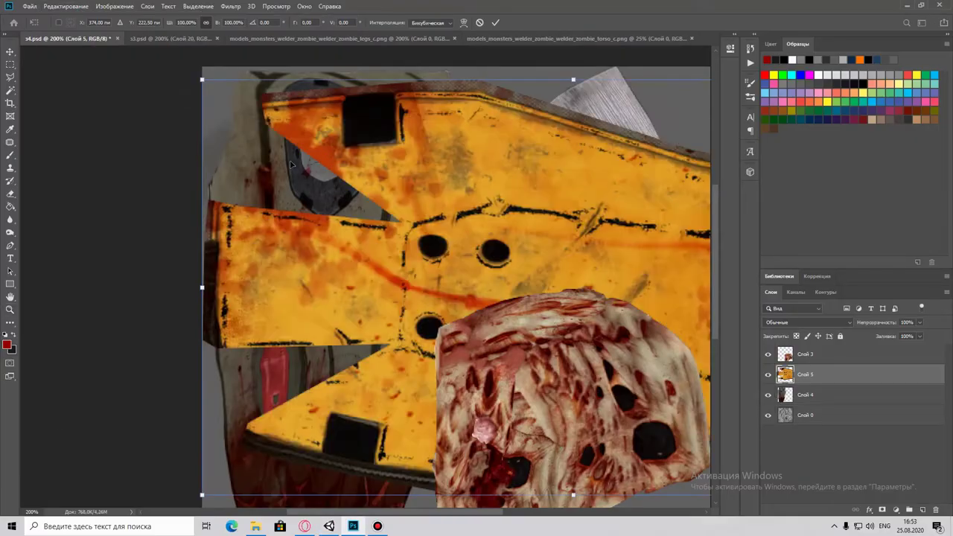
Rotate, shrink and liquify the pasted yellow plate to fit the lower-left coat area.
mouse_move(237, 186)
left_mouse_down()
mouse_move(400, 378)
mouse_move(318, 304)
left_mouse_up()
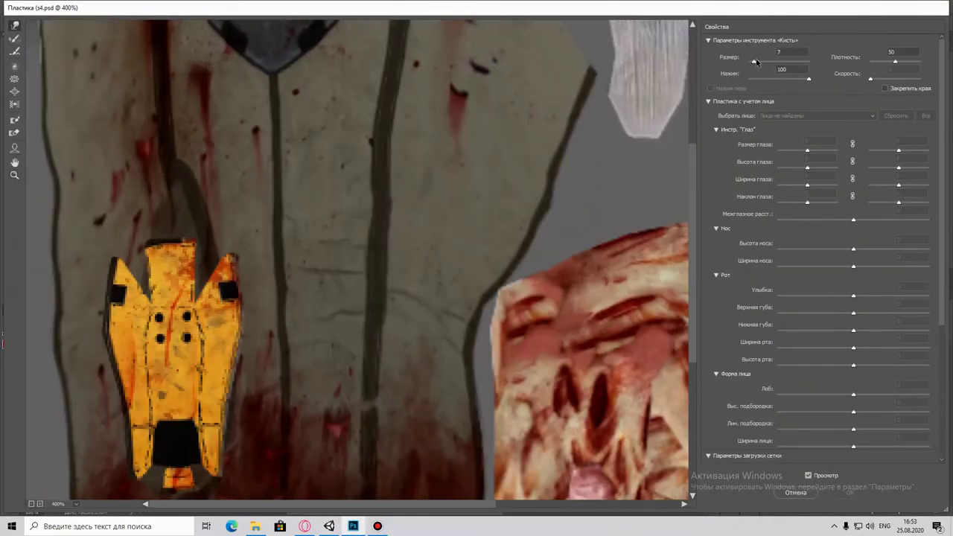
left_click_drag(247, 243, 205, 277)
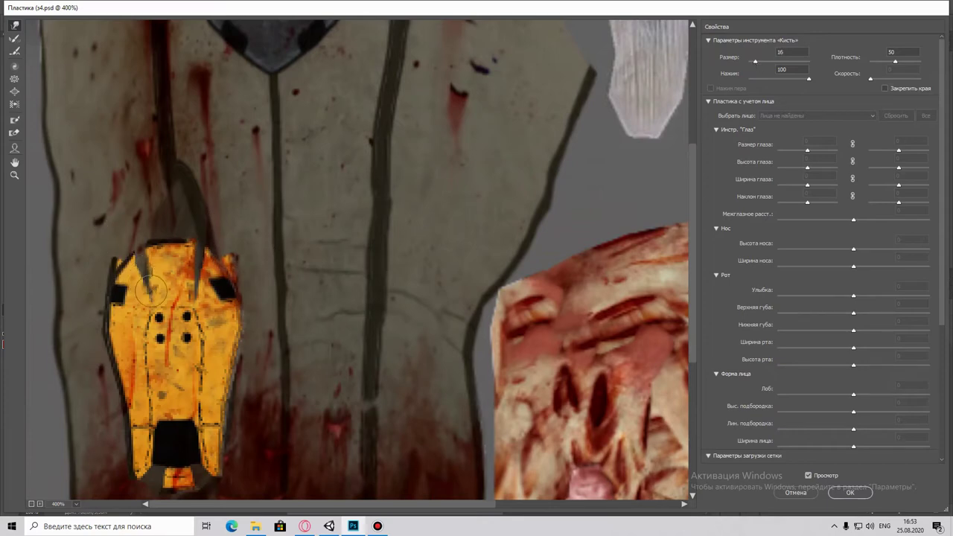
key("Return")
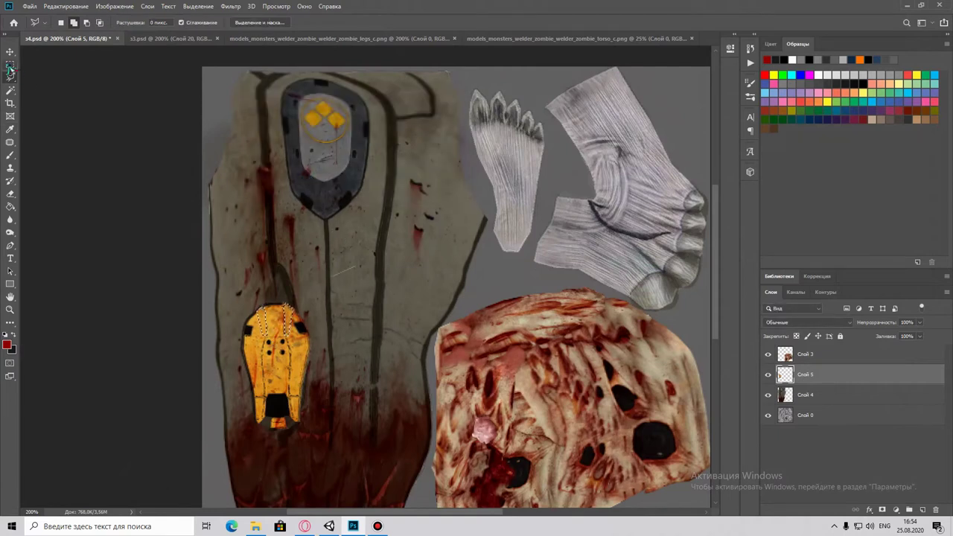
key("alt+Tab")
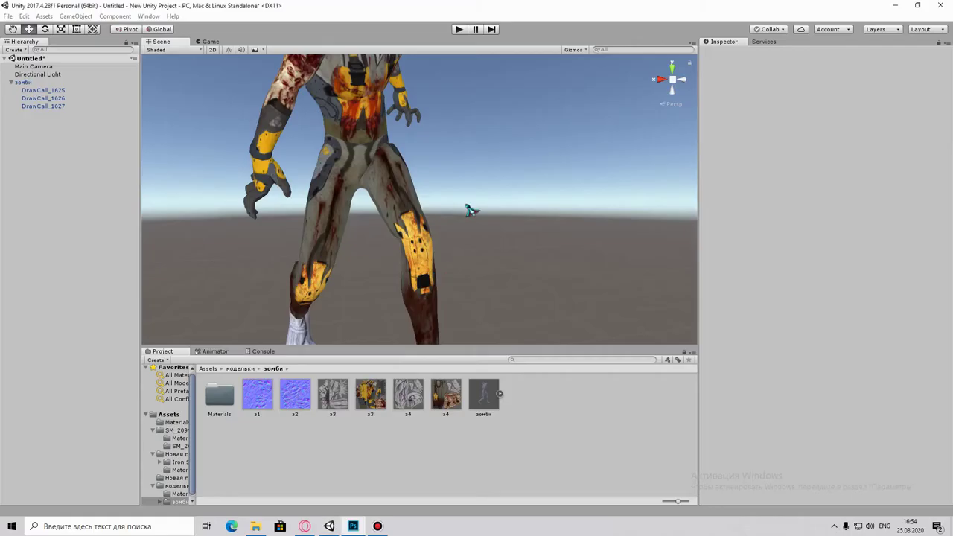
Orbit the Unity scene to inspect the yellow plate on the zombie's legs.
left_click_drag(470, 210, 478, 198)
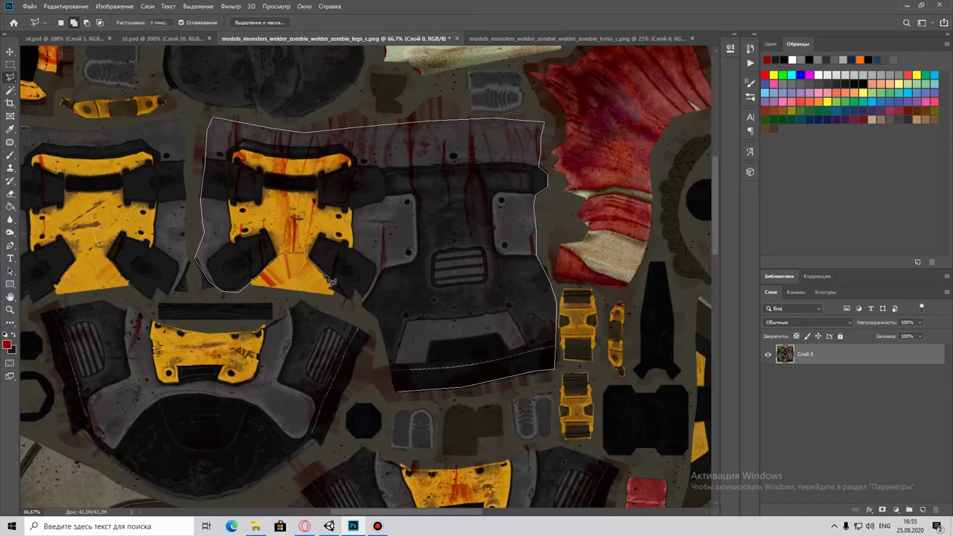
Copy the outlined knee armor piece into s4.psd as a new layer and scale it down.
left_click(65, 6)
left_click(74, 78)
left_click(63, 38)
key("ctrl+v")
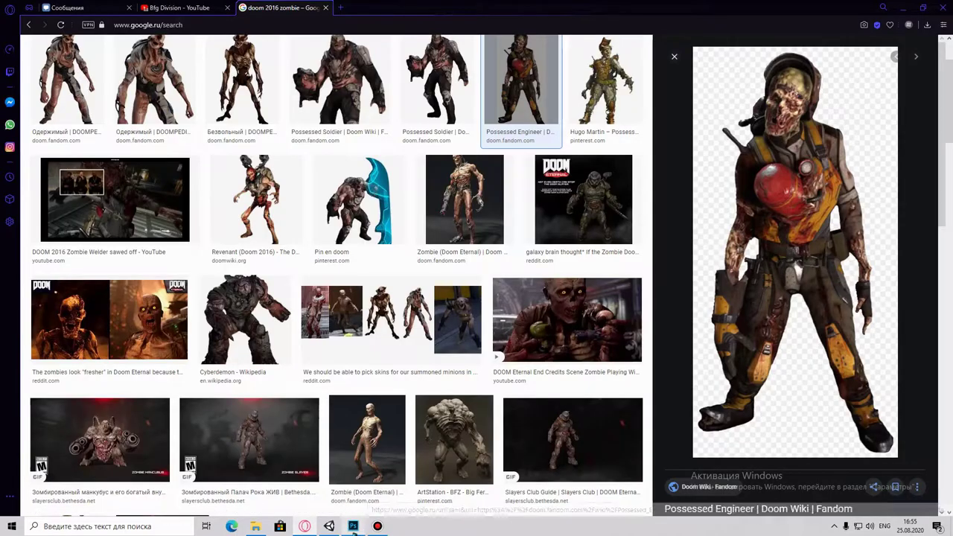
key("ctrl+t")
mouse_move(230, 97)
left_mouse_down()
mouse_move(184, 151)
mouse_move(223, 319)
left_mouse_up()
Warp the knee armor's corners and edges to fit, then start Liquify on it.
left_click(463, 23)
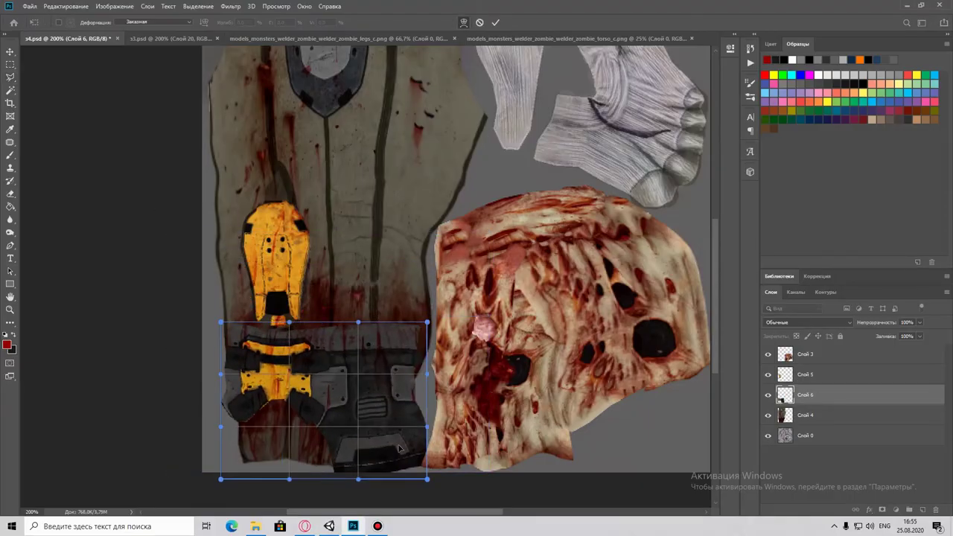
left_click_drag(425, 472, 399, 486)
mouse_move(372, 417)
left_mouse_down()
mouse_move(387, 410)
mouse_move(372, 446)
left_mouse_up()
left_click_drag(399, 485, 385, 487)
left_click_drag(425, 373, 453, 390)
left_click_drag(221, 387, 236, 392)
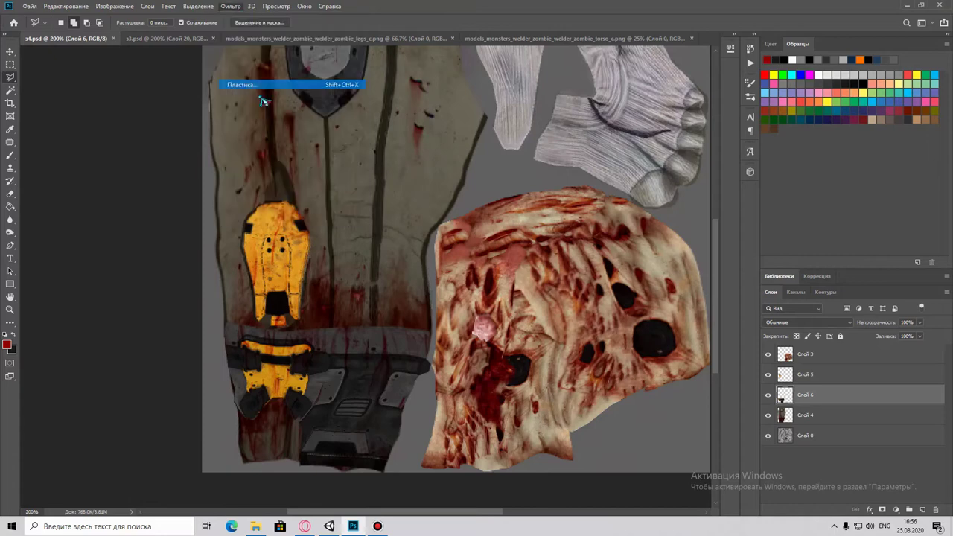
left_click(259, 88)
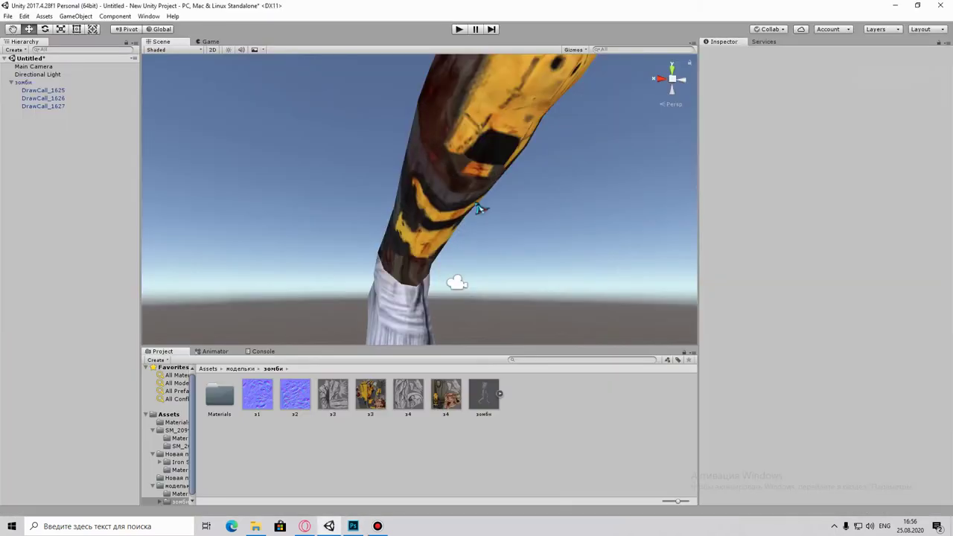
left_click_drag(478, 206, 554, 186)
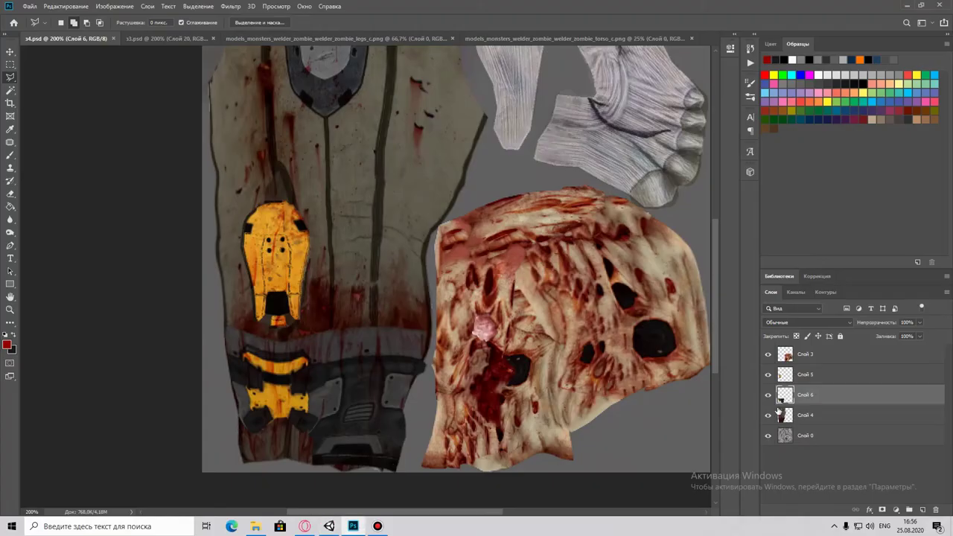
Hide the coat layer to reveal the vein skin and liquify the knee armor against it.
left_click(769, 415)
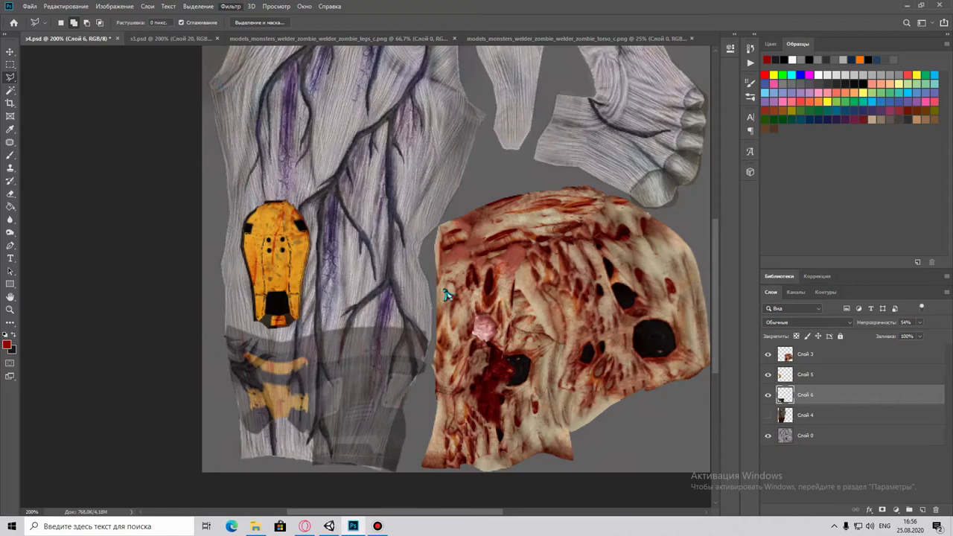
key("shift+ctrl+x")
left_click(850, 493)
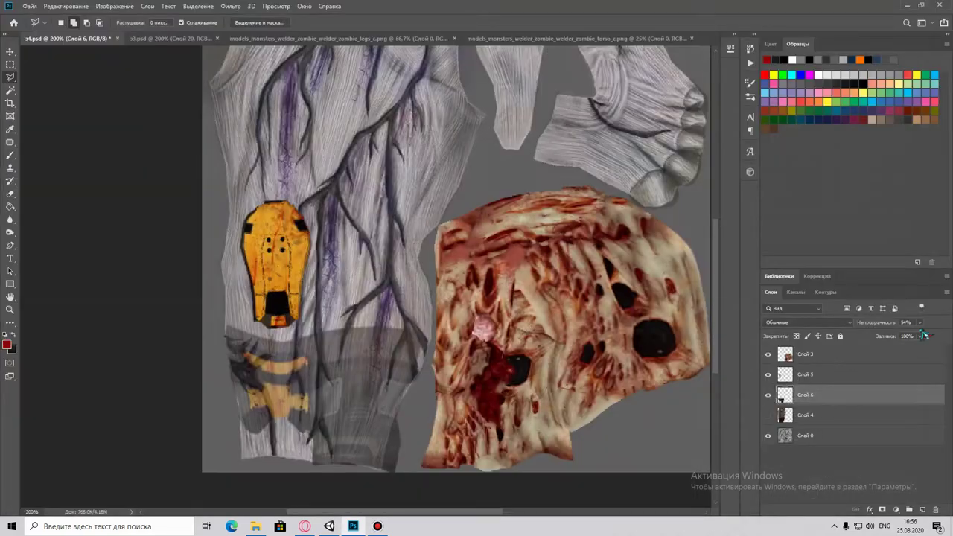
left_click(328, 525)
left_click(350, 526)
key("shift+ctrl+x")
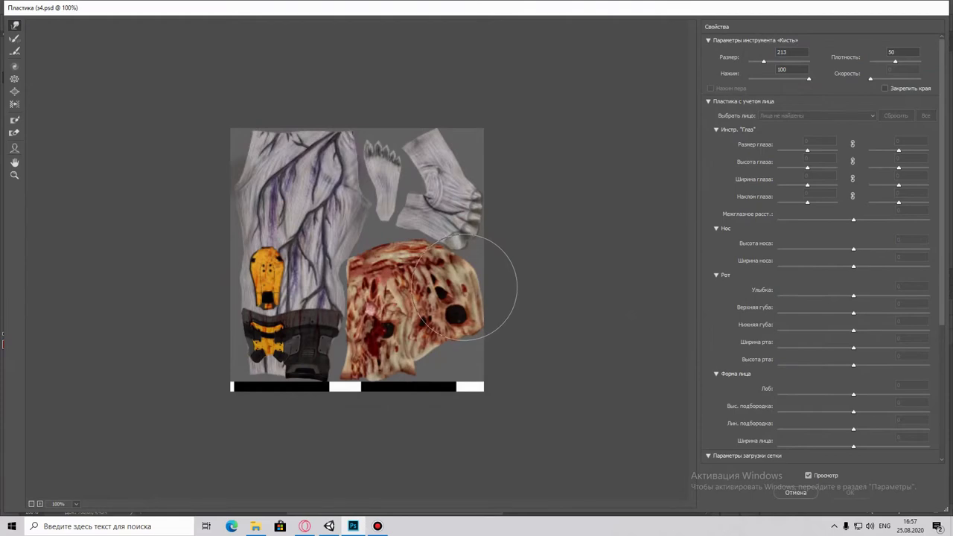
key("z")
left_click(237, 435)
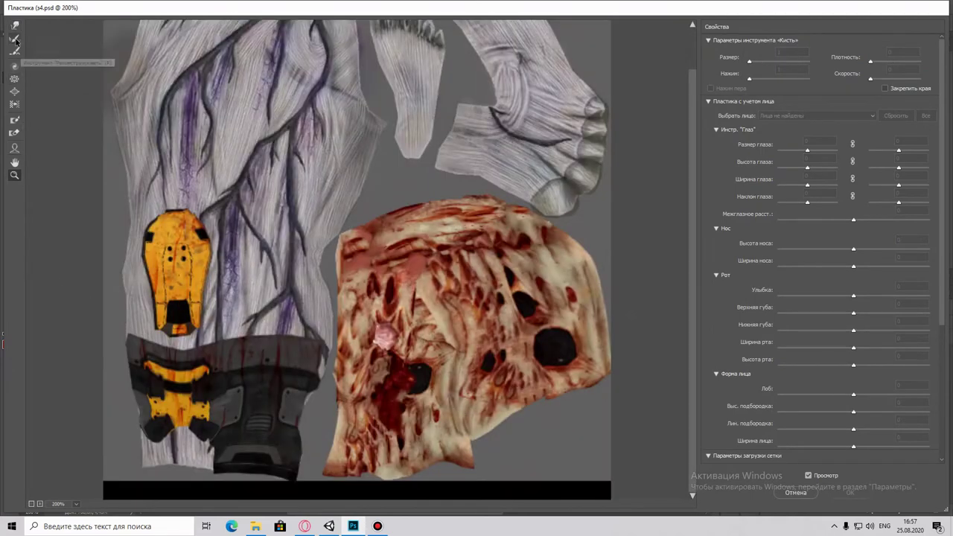
left_click(794, 493)
Reapply Liquify to the knee armor several times, checking the result in Unity each time.
left_click(226, 6)
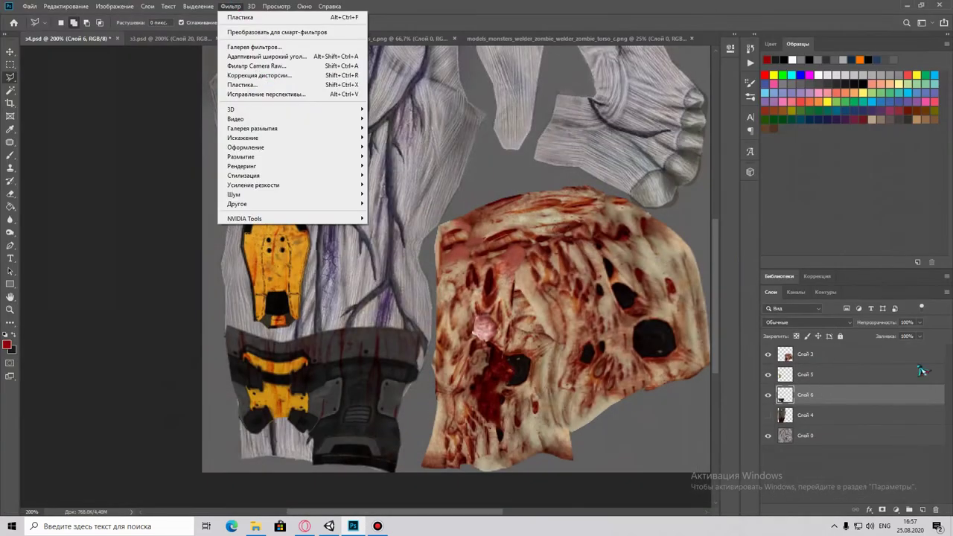
left_click(246, 101)
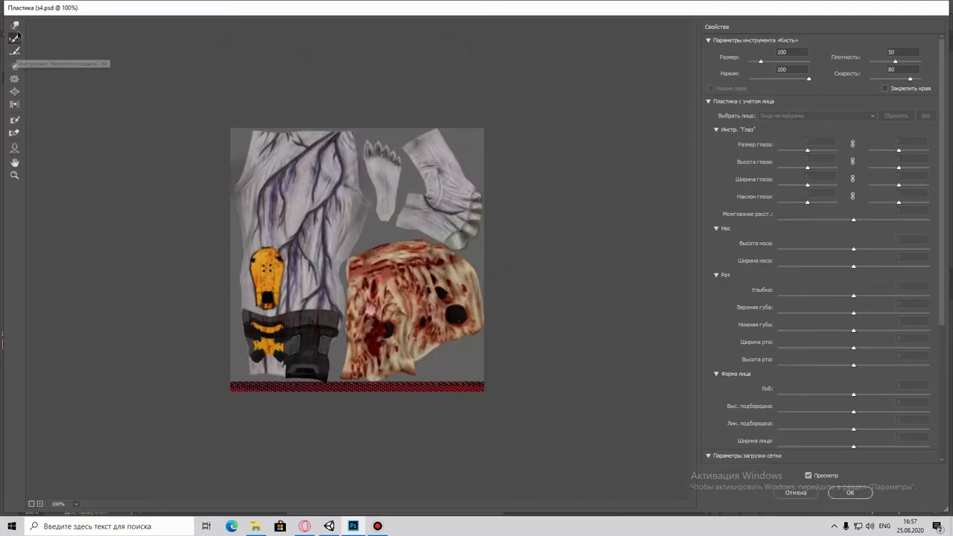
left_click(356, 522)
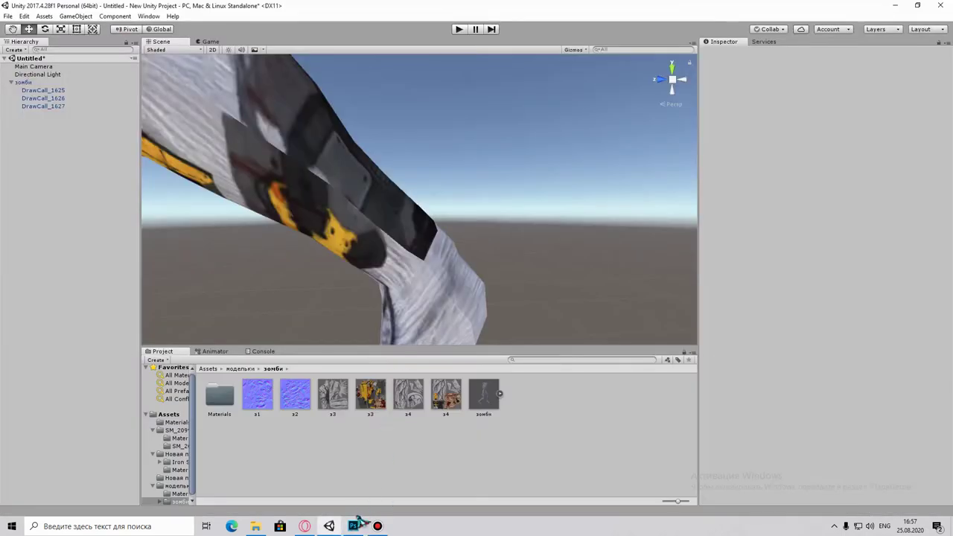
left_click(358, 520)
key("Return")
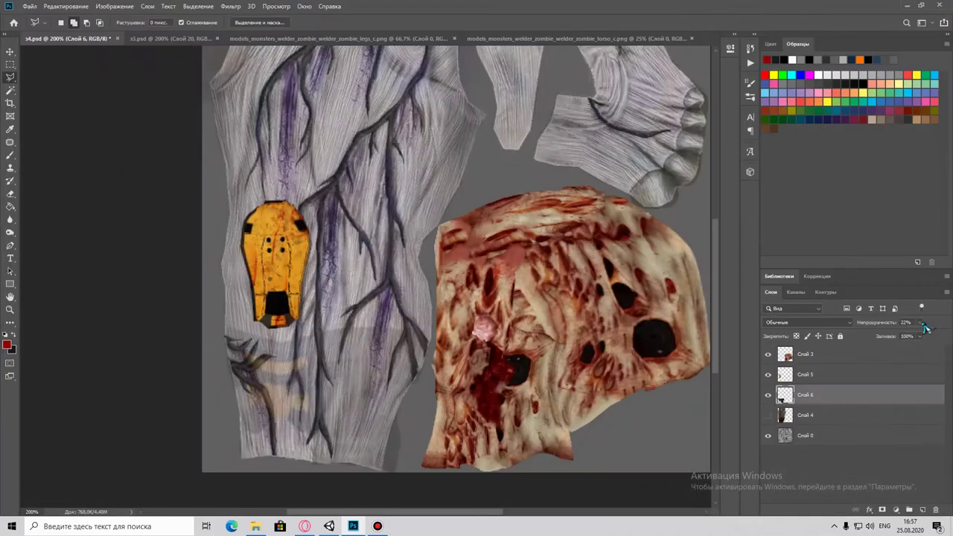
key("alt+Tab")
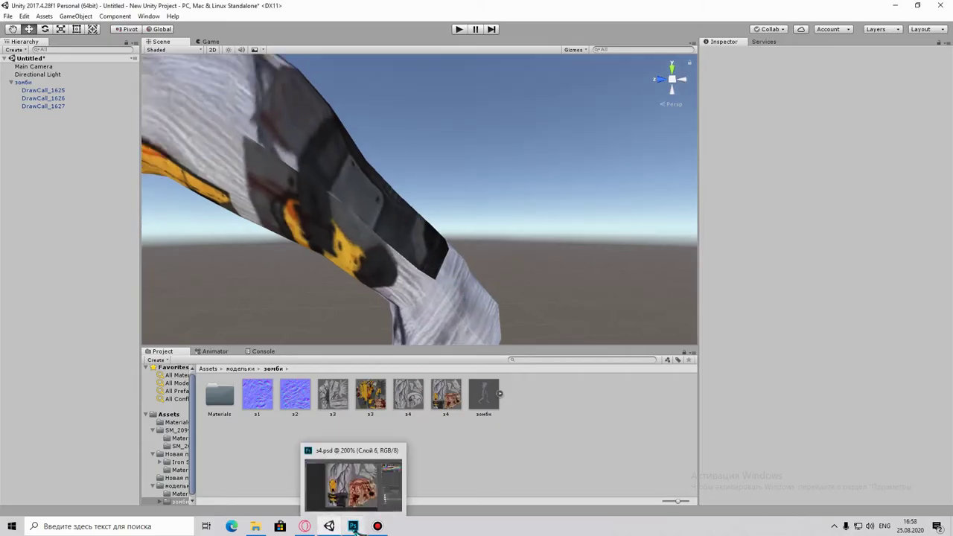
left_click(352, 525)
key("ctrl+shift+x")
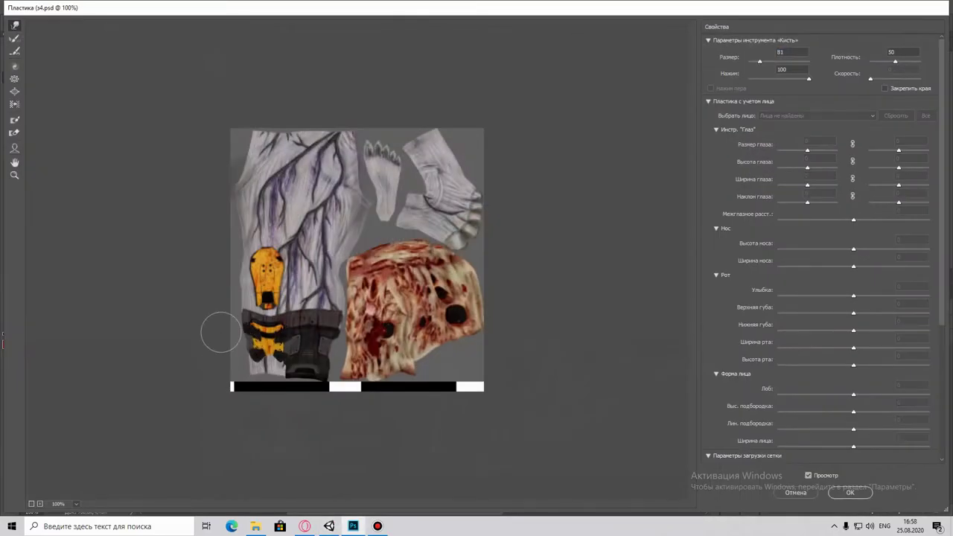
key("Return")
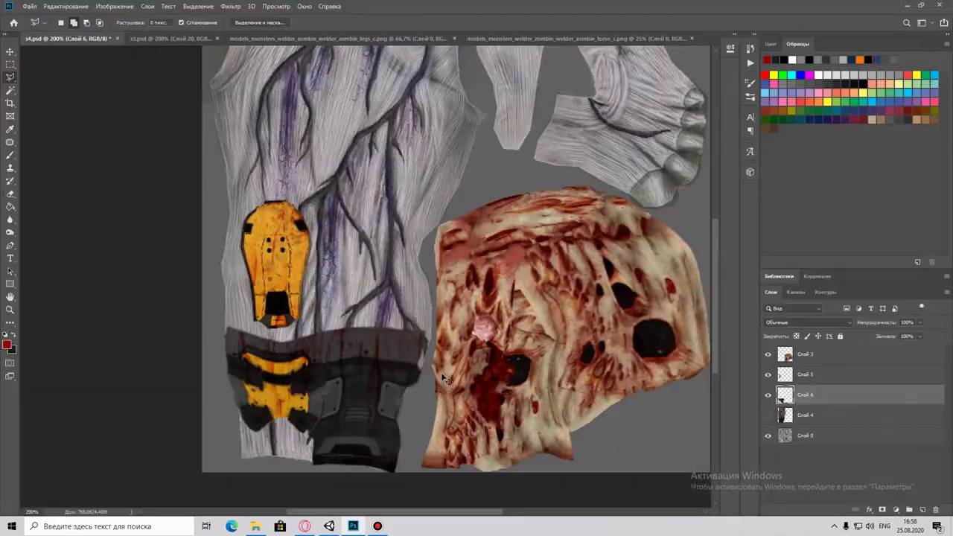
key("alt+Tab")
key("alt+Tab")
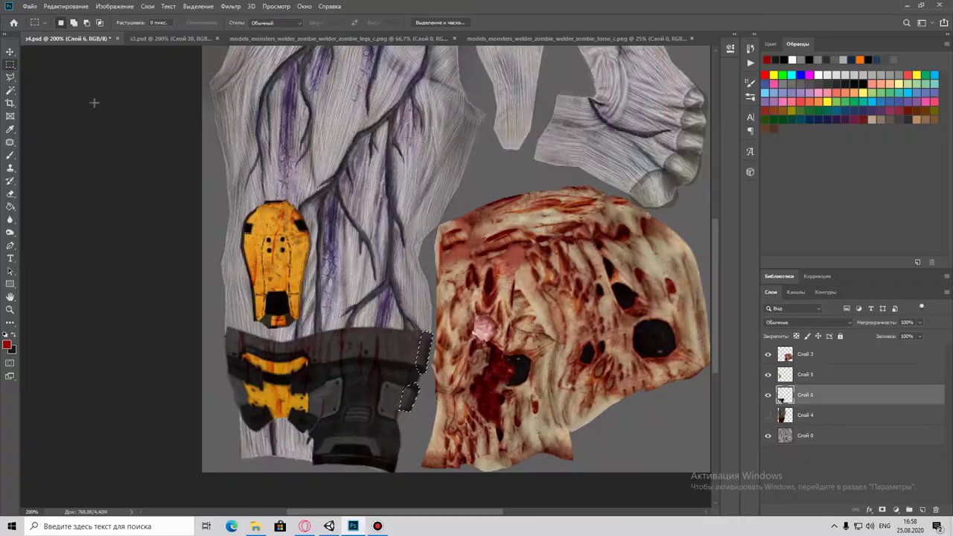
Deselect and save s4.psd, then view the updated legs in Unity.
key("ctrl+d")
key("ctrl+s")
key("alt+Tab")
key("alt+Tab")
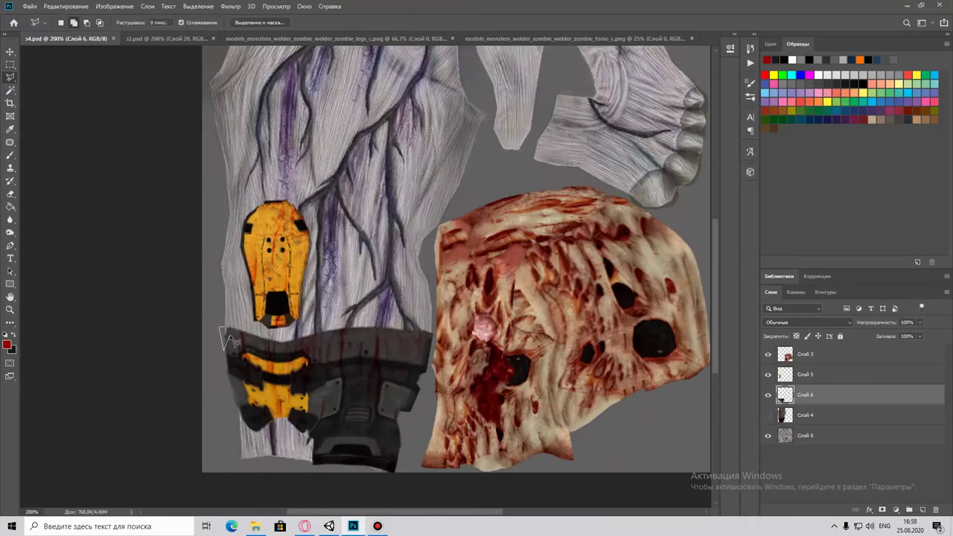
key("ctrl+s")
key("alt+Tab")
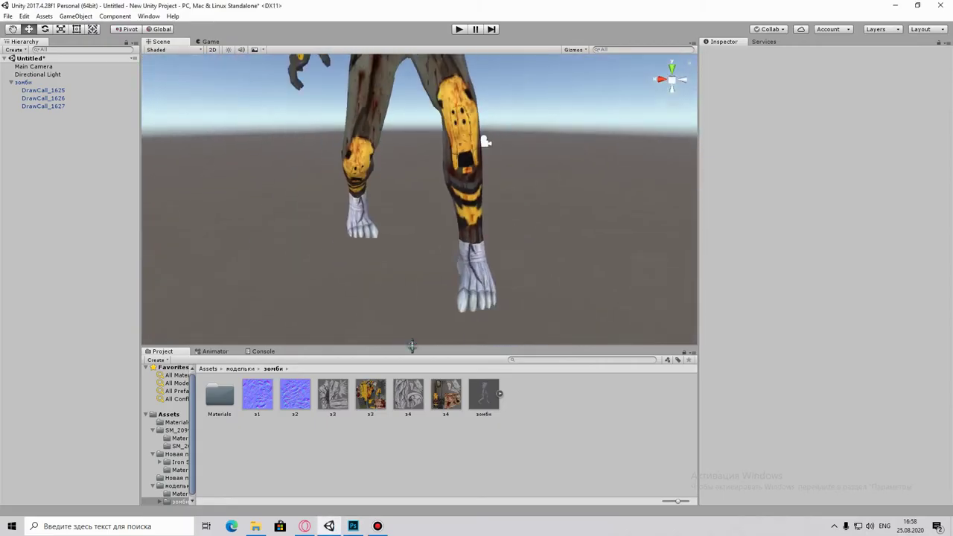
key("alt+Tab")
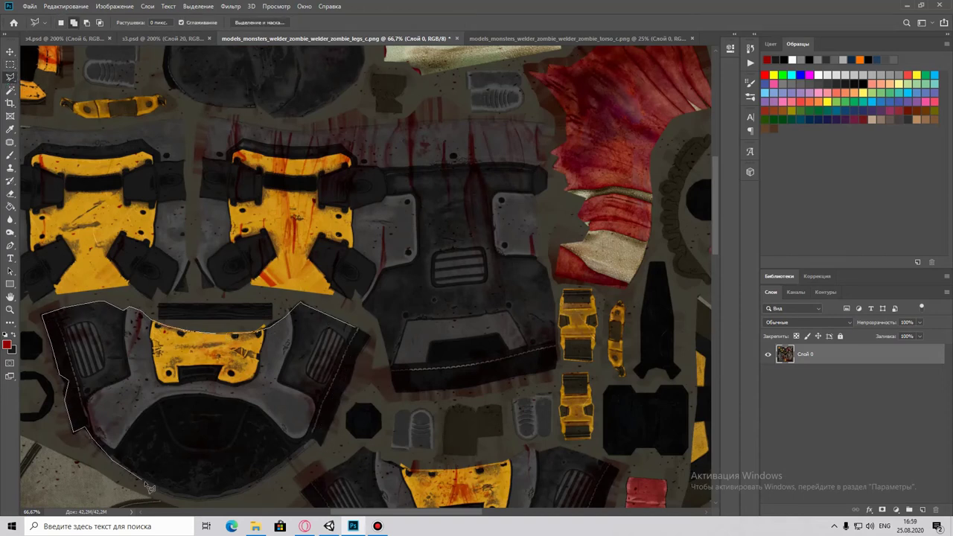
Paste the outlined armor piece into s4.psd as a new layer, then shrink and rotate it.
left_click(65, 6)
left_click(68, 67)
left_click(67, 38)
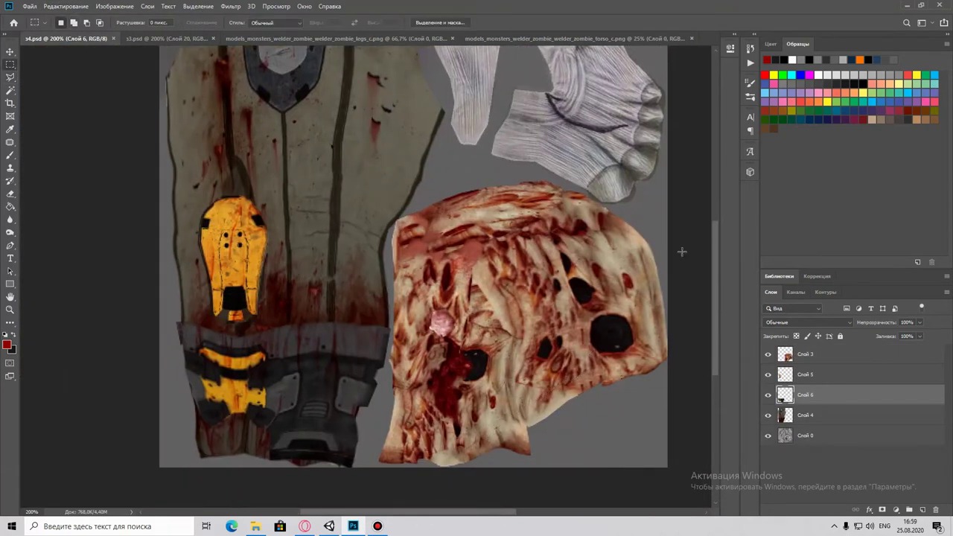
left_click(66, 6)
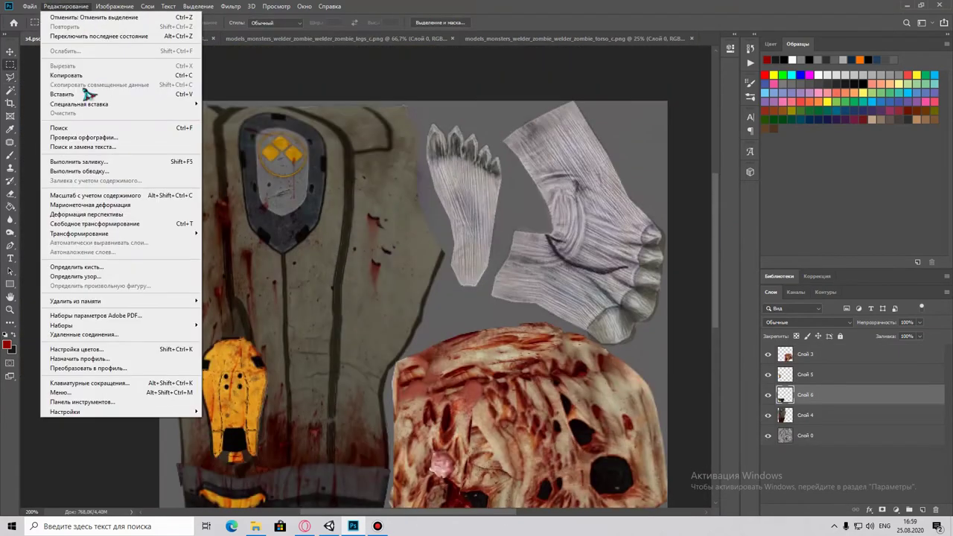
left_click(85, 92)
key("ctrl+t")
left_click_drag(159, 106, 452, 176)
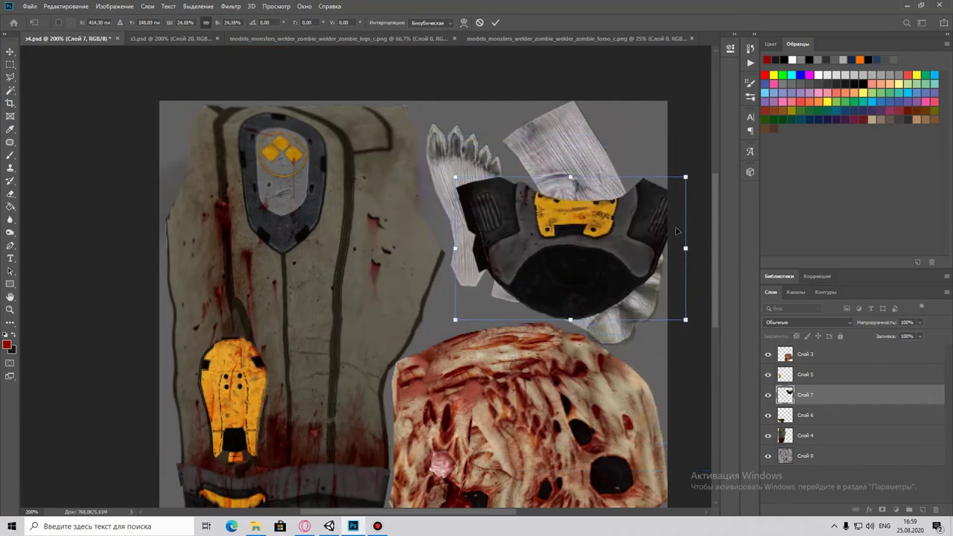
mouse_move(692, 172)
left_mouse_down()
mouse_move(686, 246)
mouse_move(641, 200)
left_mouse_up()
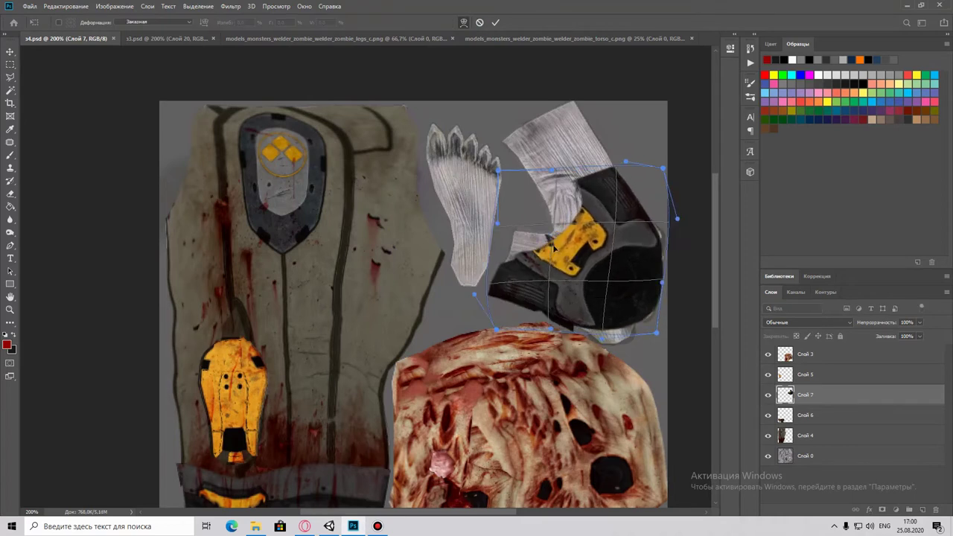
Move and bend the armor piece over the boot and hide the copied red arm layer.
left_click(570, 328)
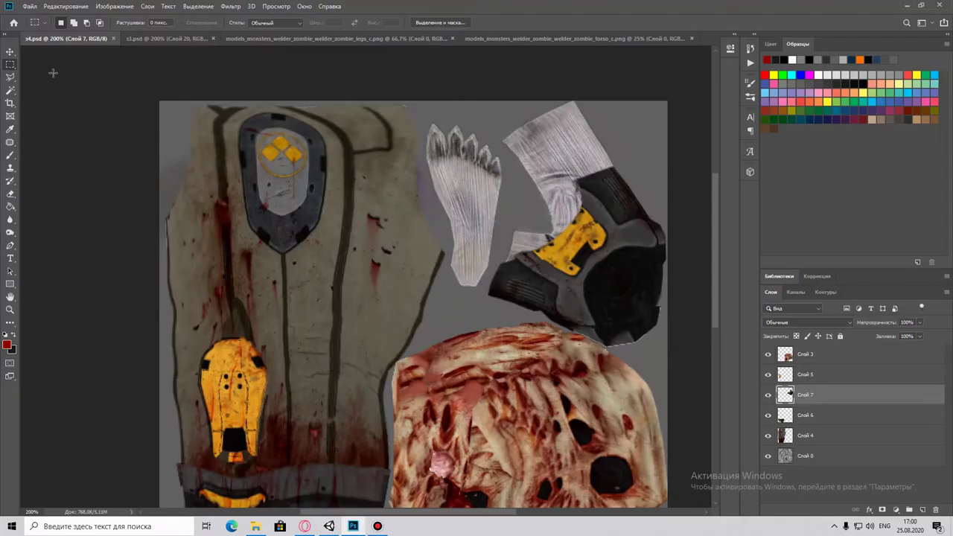
left_click(232, 8)
left_click(255, 85)
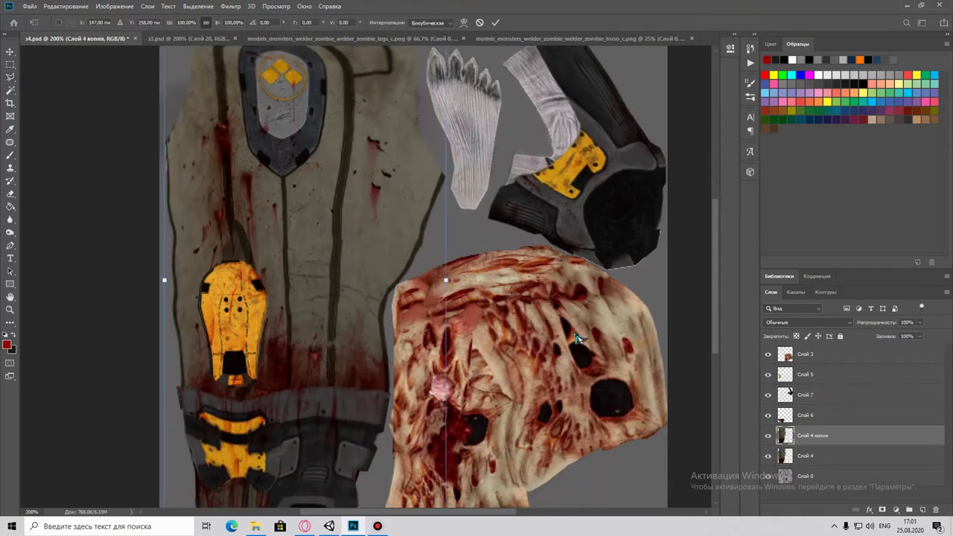
left_click_drag(577, 339, 635, 236)
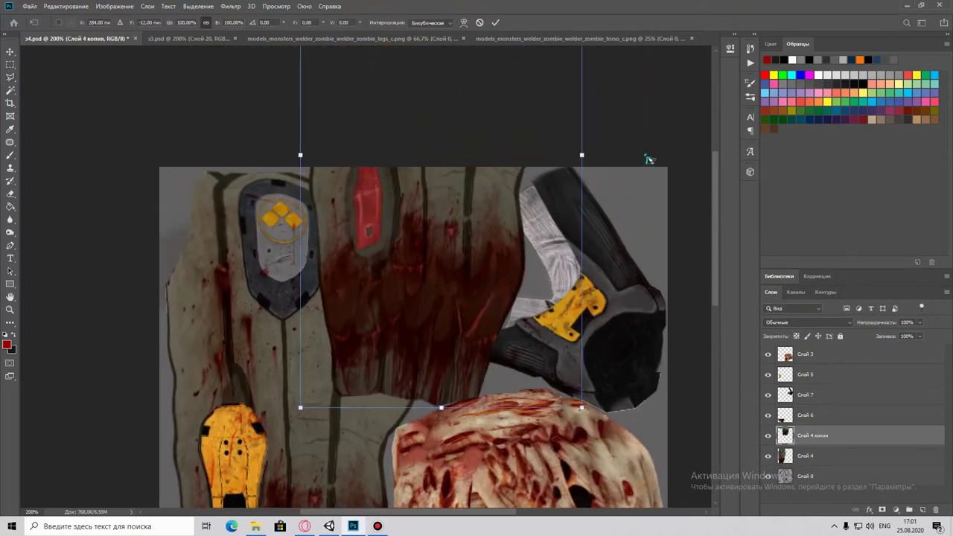
left_click_drag(647, 159, 551, 71)
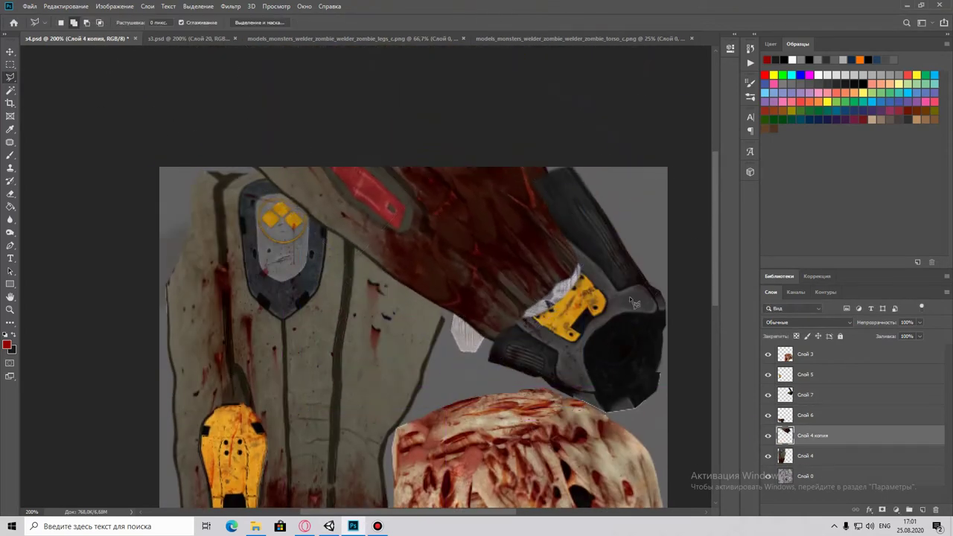
left_click(11, 65)
key("ctrl+comma")
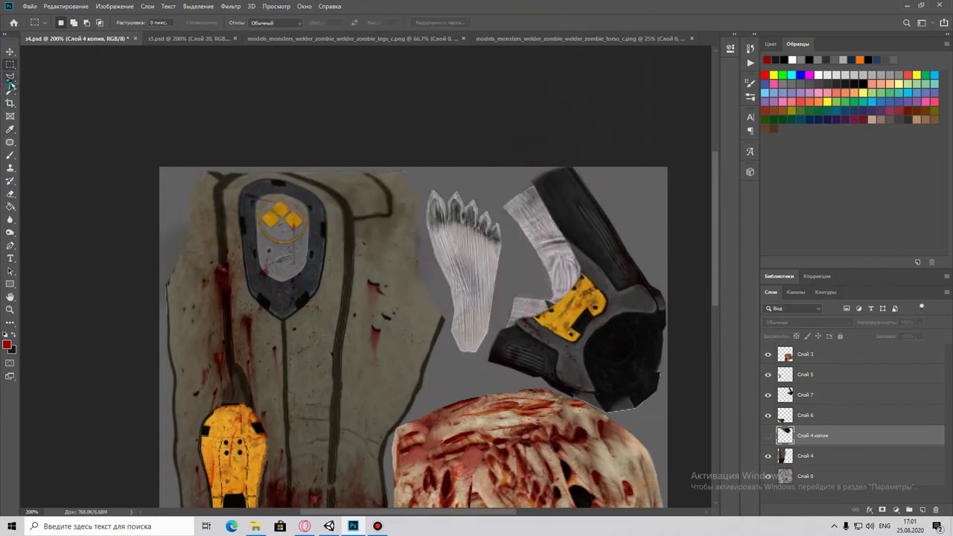
key("ctrl+comma")
key("ctrl+comma")
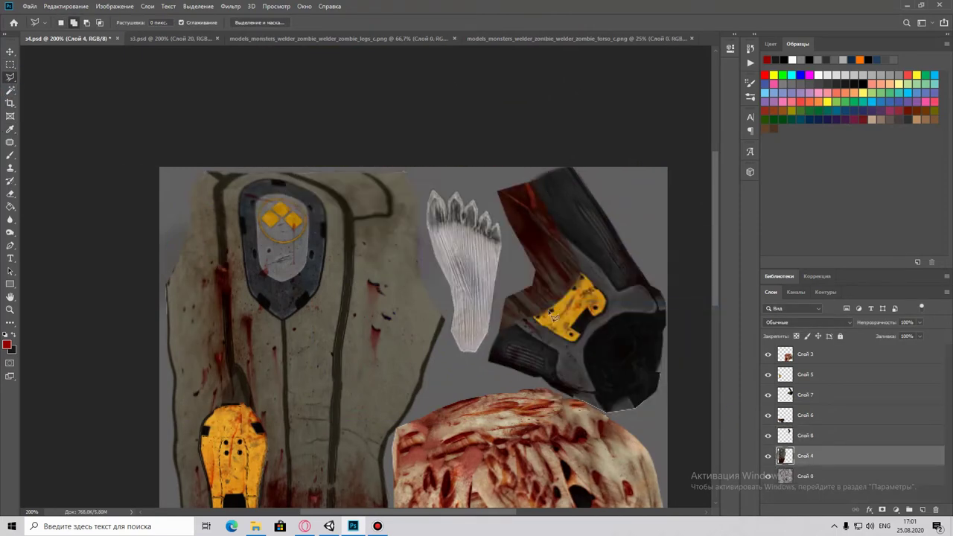
Check the boot in Unity, then return to the legs texture.
key("alt+Tab")
left_click_drag(479, 206, 499, 209)
key("alt+Tab")
Paste the dark shoe sole into s4.psd at about 22% size and close the legs texture.
key("z")
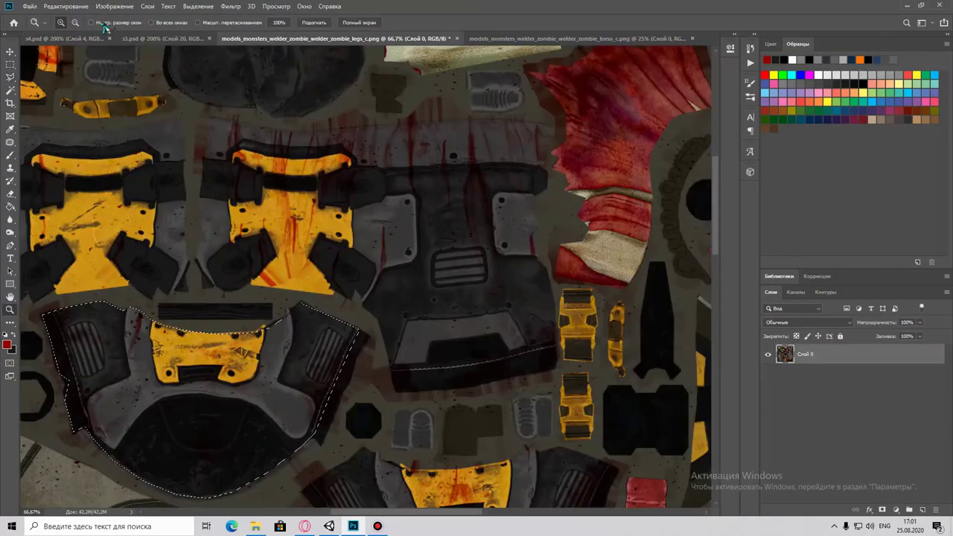
scroll(390, 269, "down", 3)
scroll(92, 226, "up", 3)
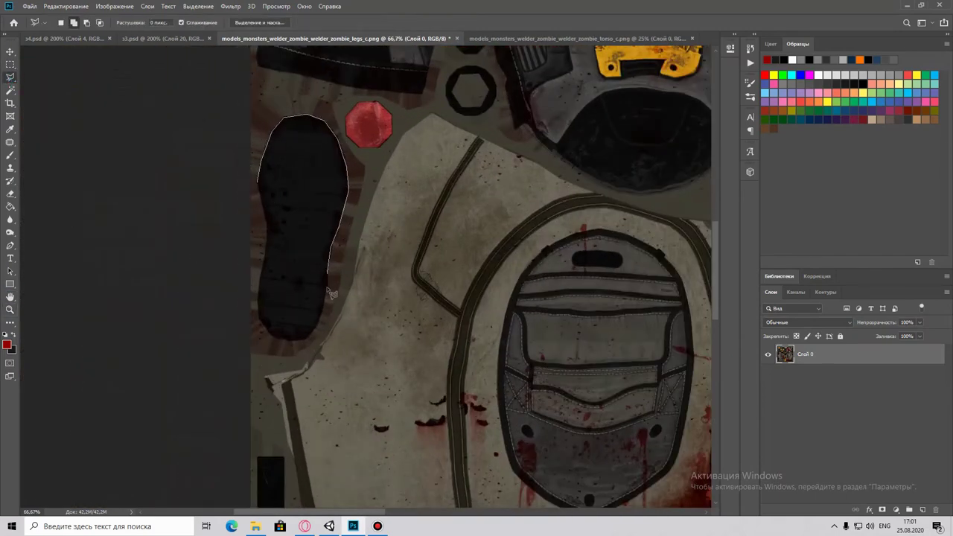
left_click(54, 6)
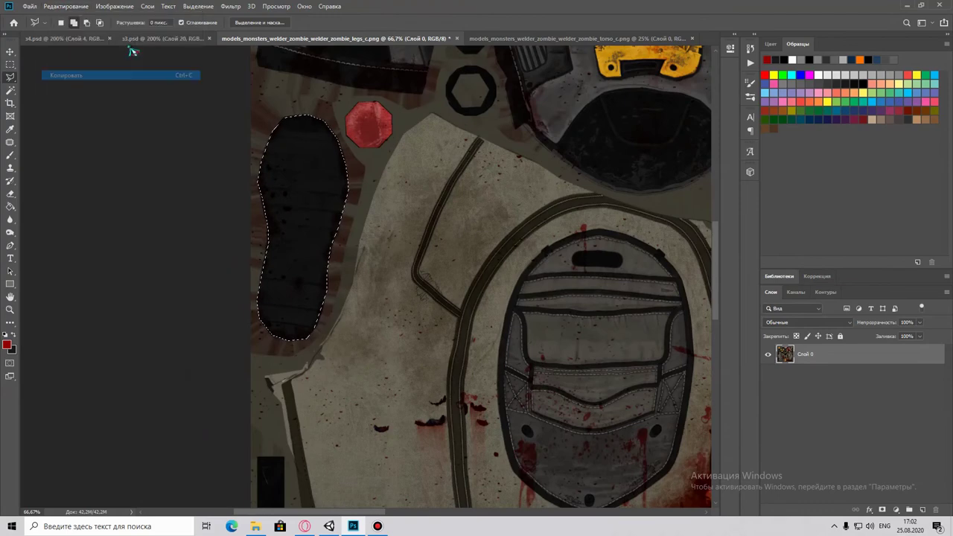
left_click(71, 70)
left_click(67, 38)
key("ctrl+v")
left_click_drag(550, 164, 507, 199)
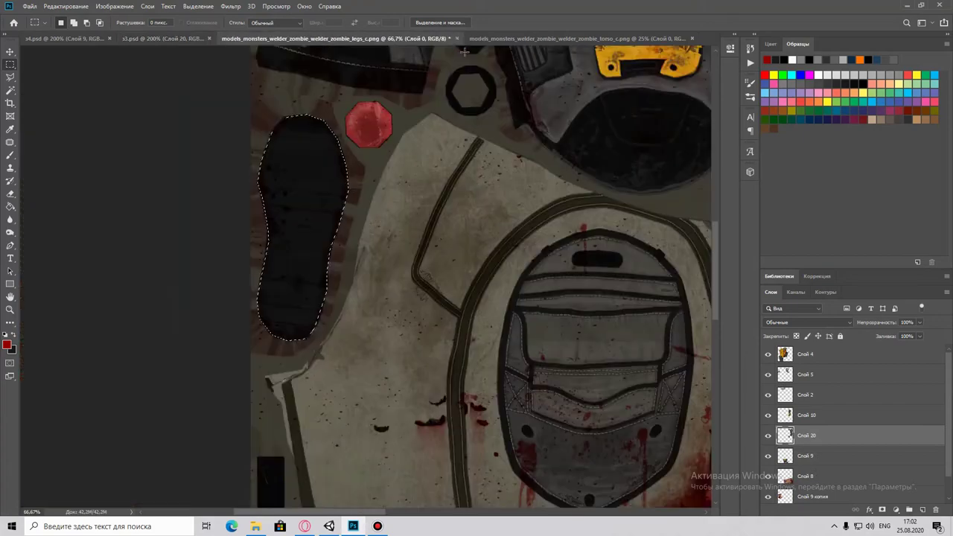
left_click(506, 196)
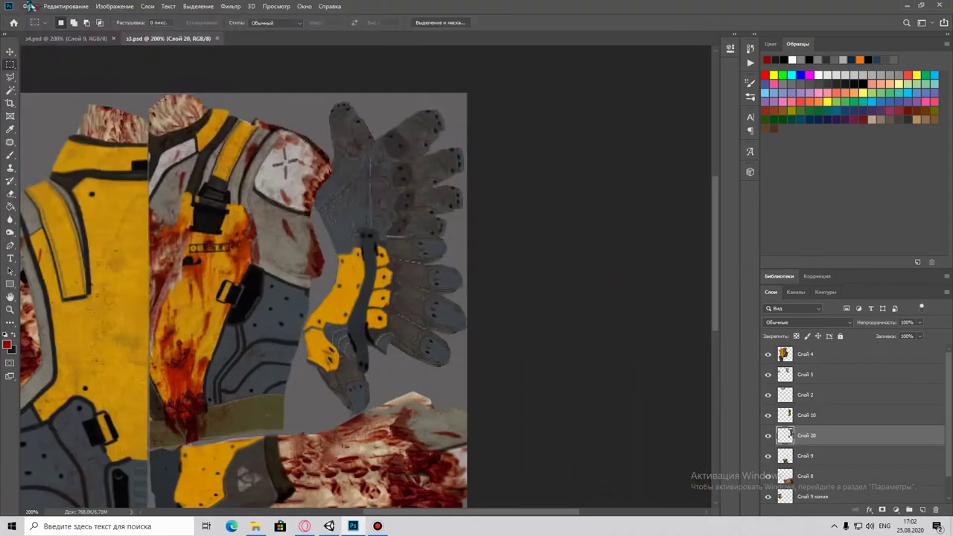
Open the s1 and s2 normal map files.
key("ctrl+o")
left_click(421, 317)
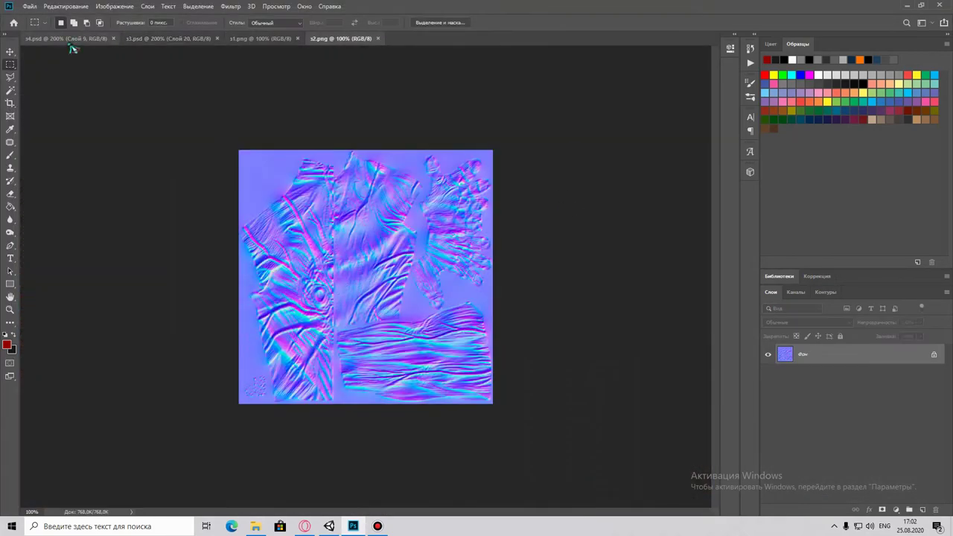
left_click(67, 38)
Cut the s4 selection onto its own layer and merge the s3.psd texture layers into one.
right_click(366, 245)
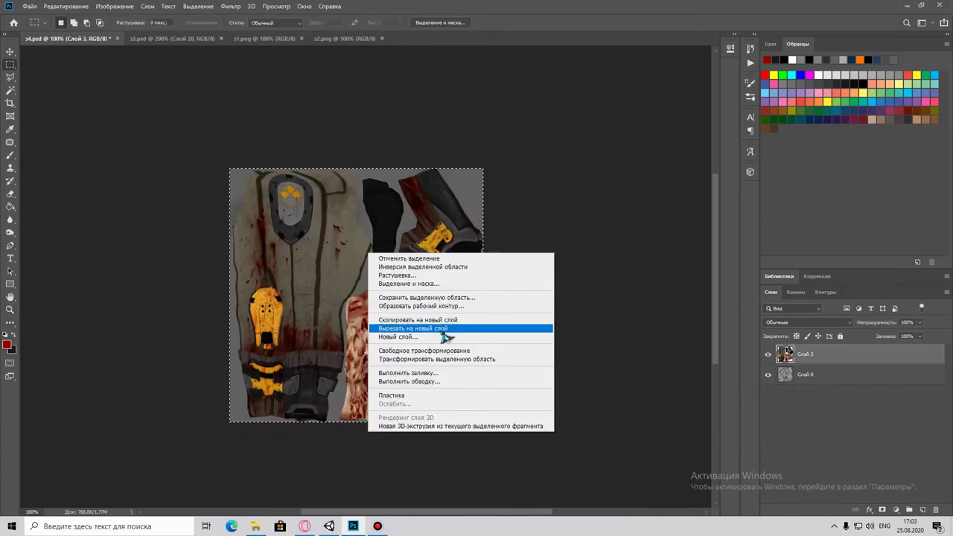
left_click(445, 333)
left_click(172, 38)
right_click(828, 455)
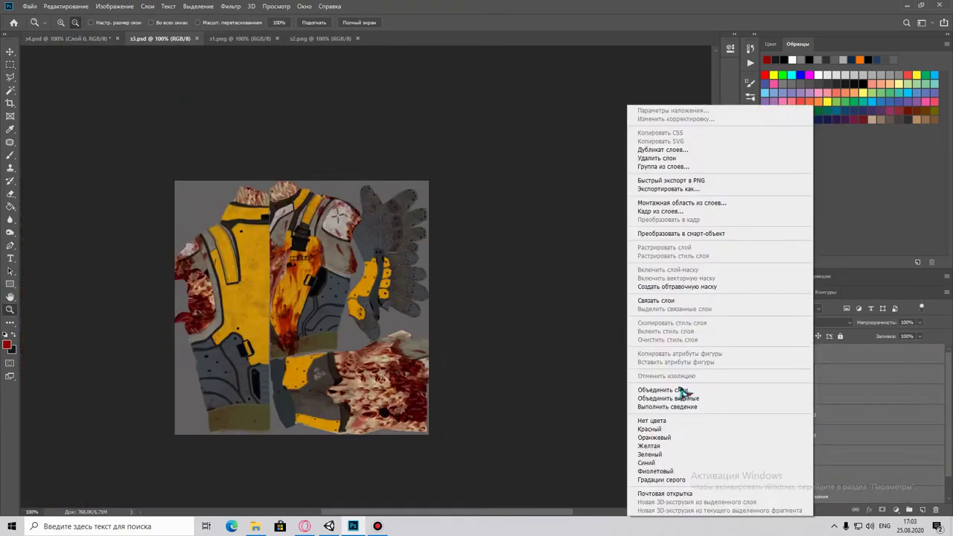
left_click(687, 383)
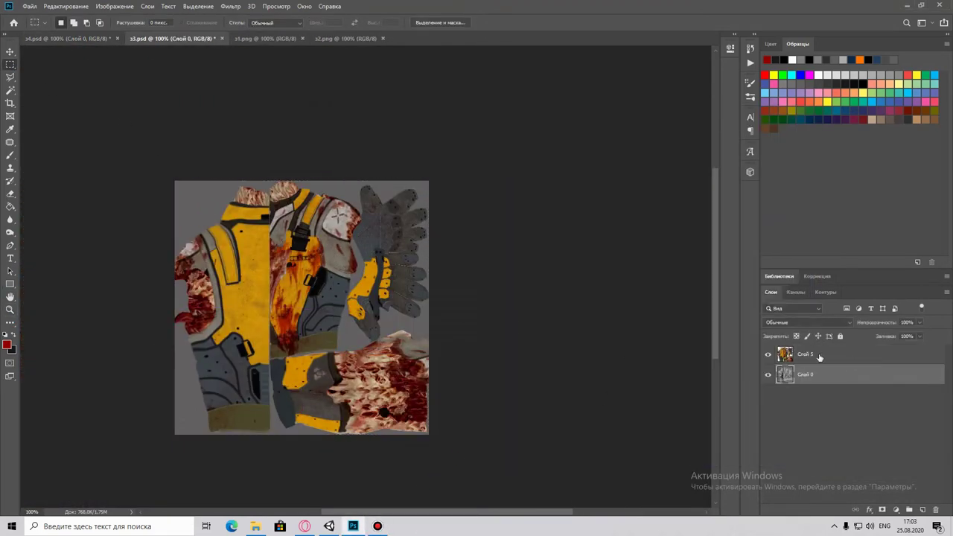
Copy the merged clothing layer into s1.png and s2.png and make a first normal-map attempt.
left_click_drag(818, 357, 933, 380)
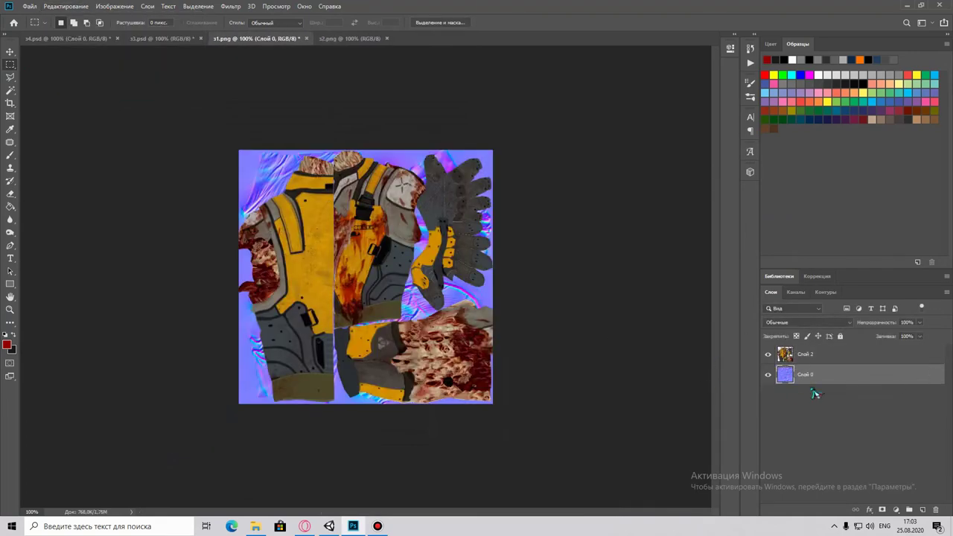
left_click_drag(793, 395, 715, 348)
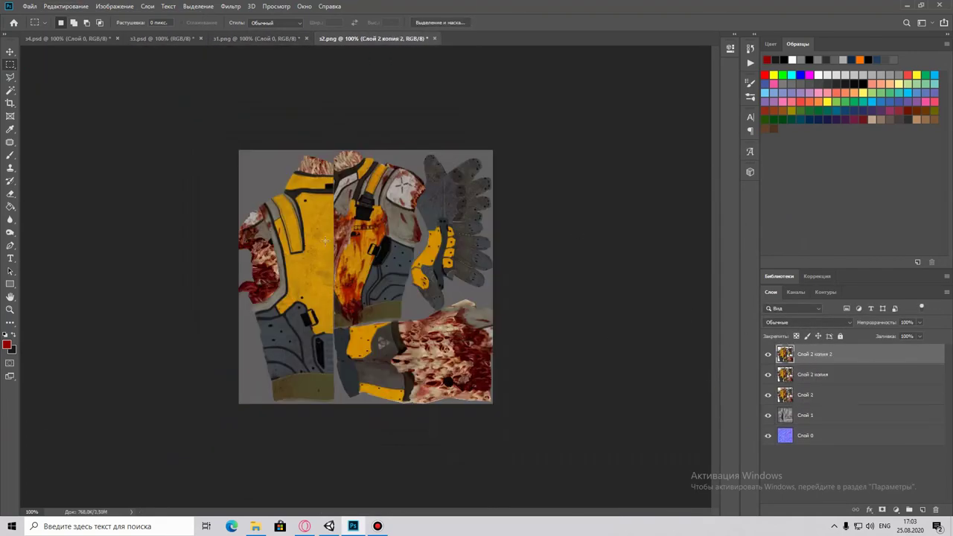
key("Delete")
left_click(250, 6)
left_click(425, 112)
left_click(231, 6)
left_click(406, 110)
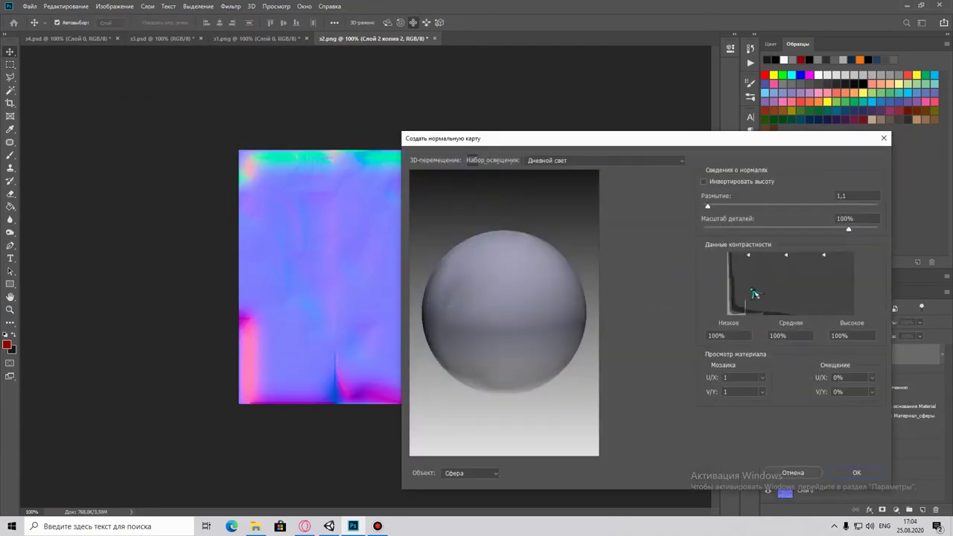
left_click(793, 472)
key("ctrl+z")
Generate a normal map from the clothing layer, brighten it with Levels, and regenerate it.
left_click(251, 6)
left_click(298, 114)
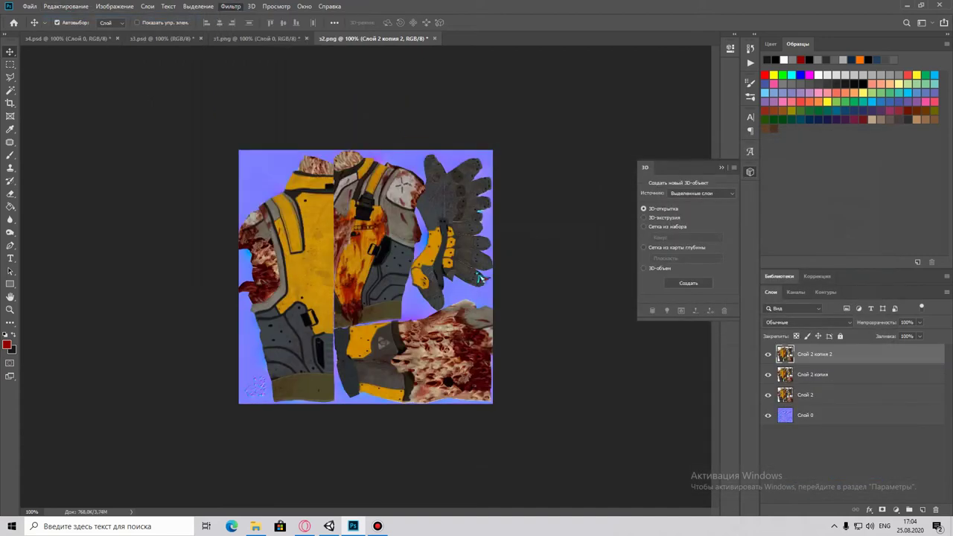
left_click(397, 211)
left_click(792, 472)
key("ctrl+l")
left_click_drag(739, 244, 697, 244)
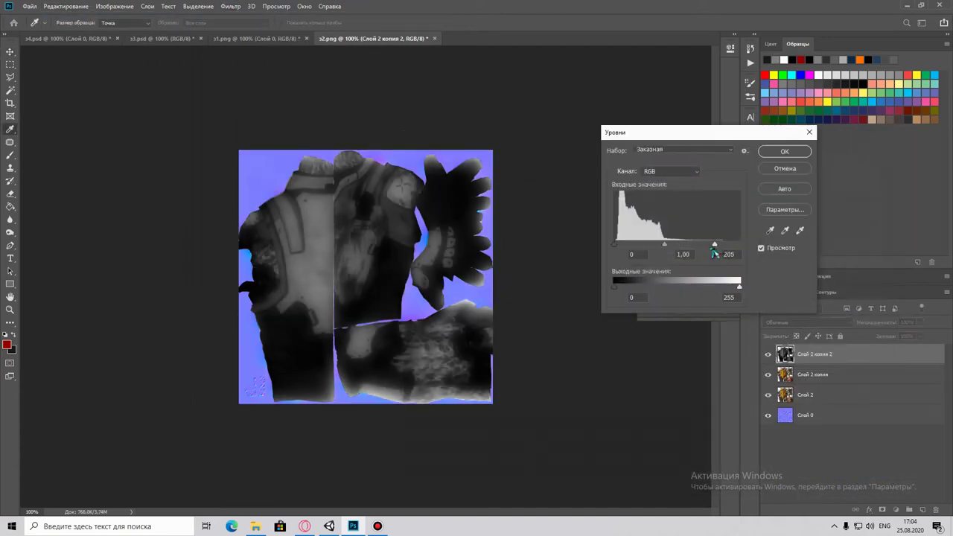
key("Return")
left_click(231, 5)
left_click(406, 110)
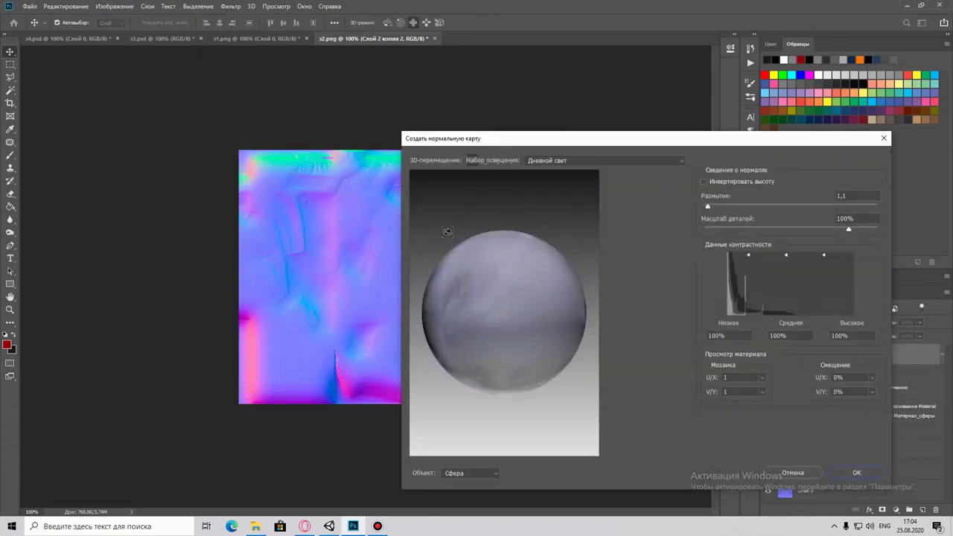
key("Return")
Blend the top normal map in Soft Light and make a brightened black-and-white copy.
left_click(808, 322)
left_click(798, 374)
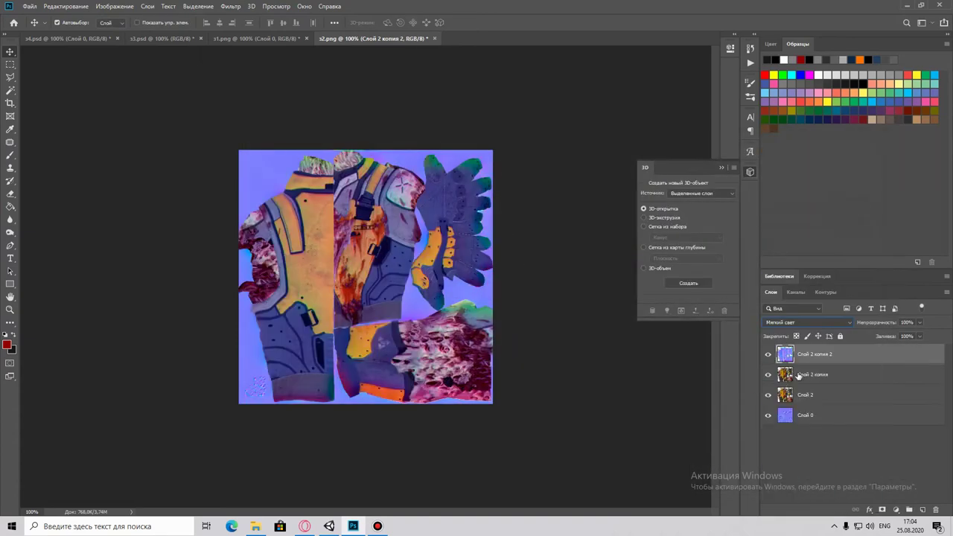
left_click(231, 6)
left_click(298, 107)
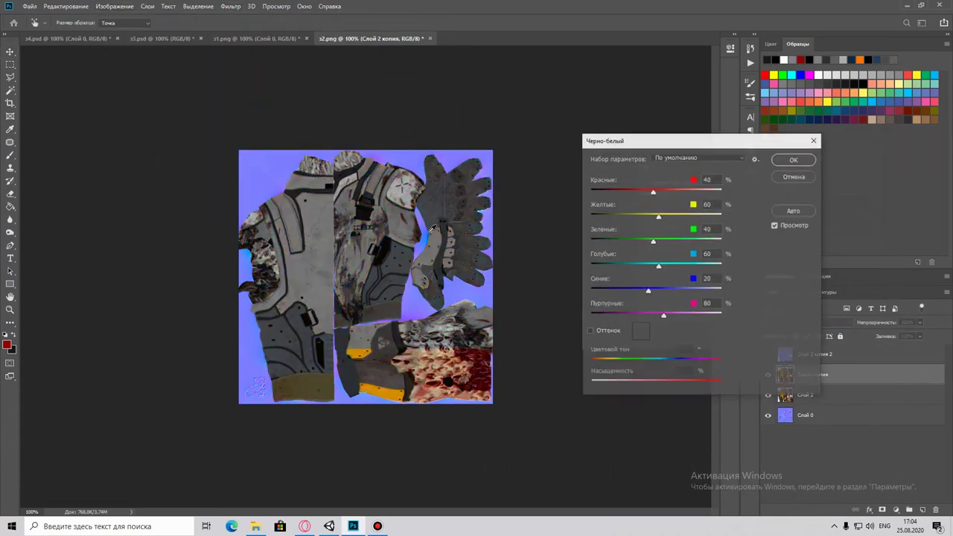
left_click(781, 165)
key("ctrl+l")
left_click_drag(739, 245, 697, 254)
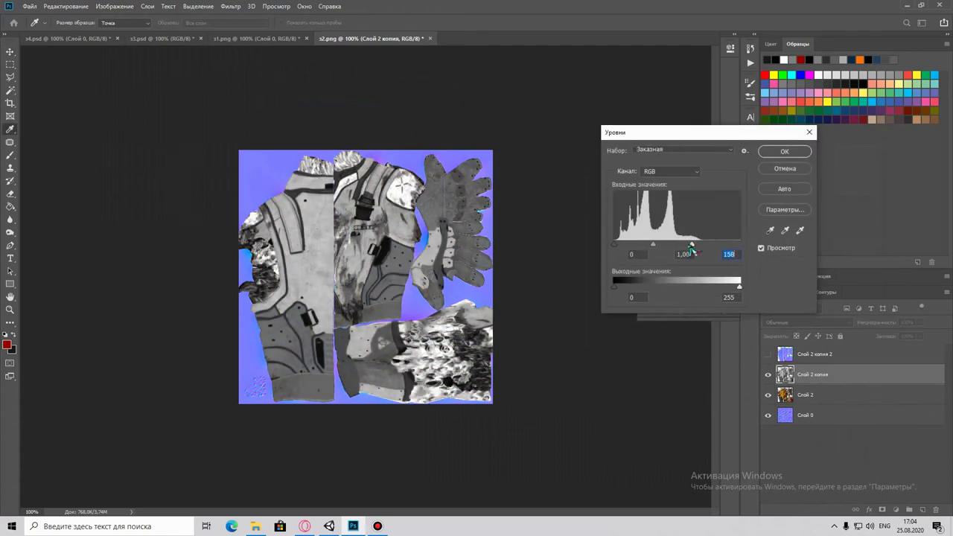
left_click(784, 151)
Generate a detailed normal map from Слой 2 and merge it with the layer below.
left_click(231, 6)
left_click(395, 111)
key("Return")
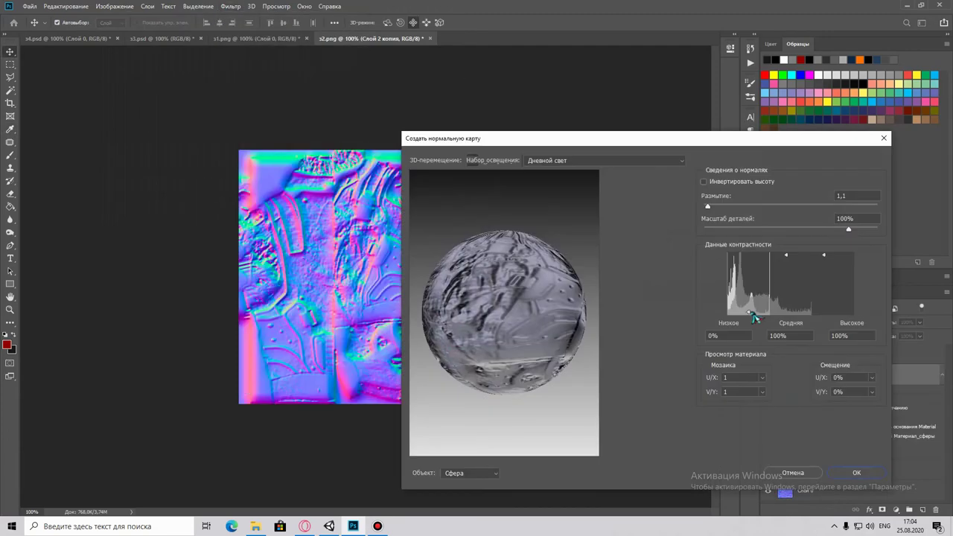
left_click(230, 6)
left_click(261, 17)
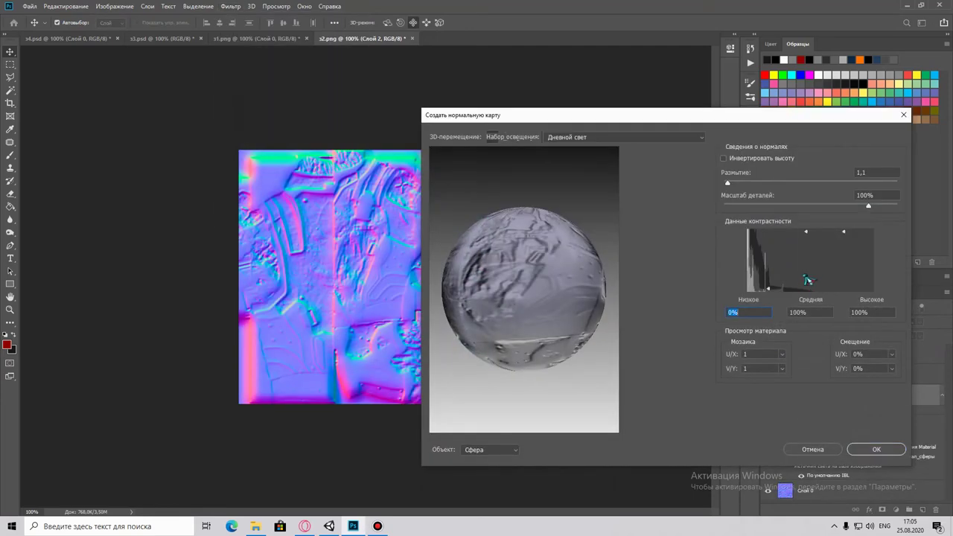
left_click(874, 449)
right_click(806, 378)
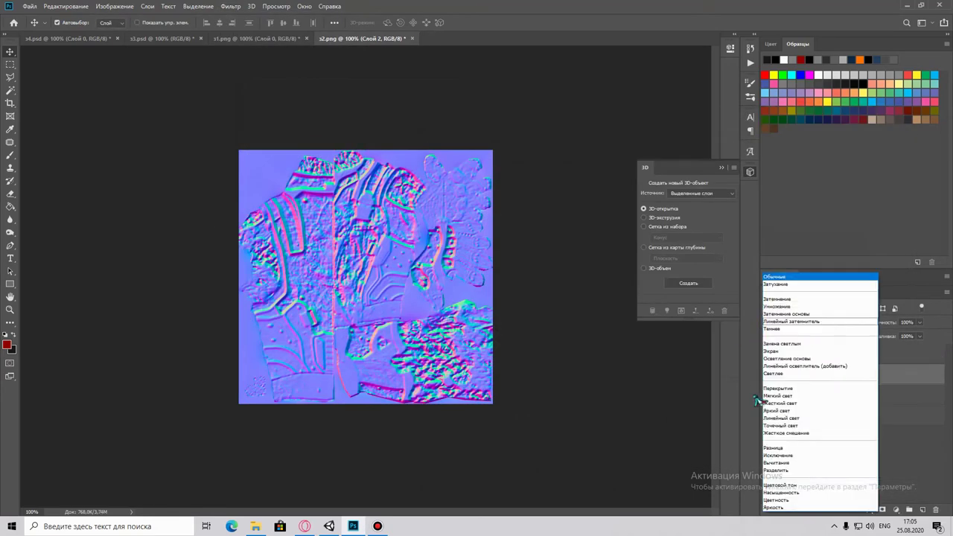
left_click(789, 318)
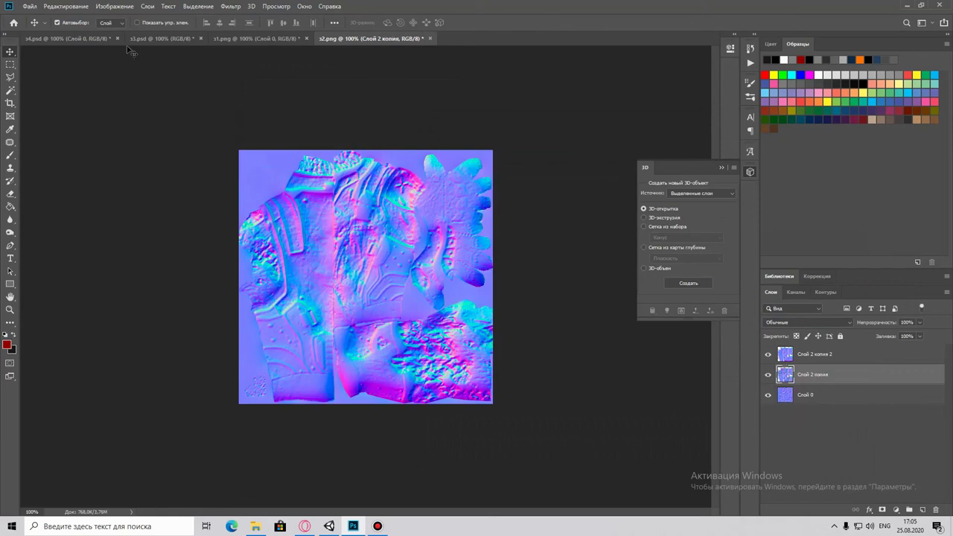
Save s2.png as the finished normal map file with Save As.
left_click(30, 6)
left_click(79, 118)
left_click(112, 292)
left_click(104, 396)
left_click(471, 375)
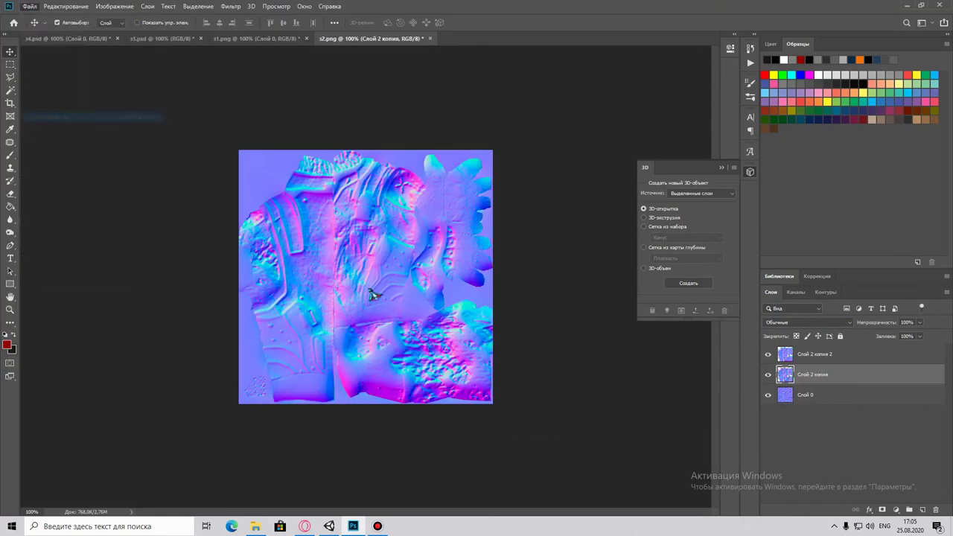
left_click(496, 119)
left_click(329, 525)
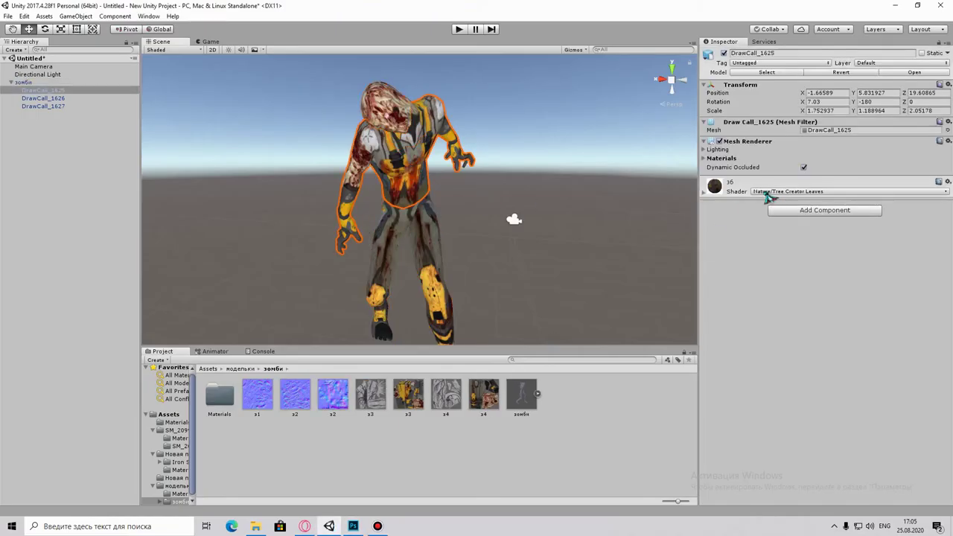
Assign the new normal map to the zombie material in Unity and orbit closer to inspect it.
left_click_drag(690, 275, 710, 263)
left_click_drag(782, 270, 439, 186)
left_click(355, 525)
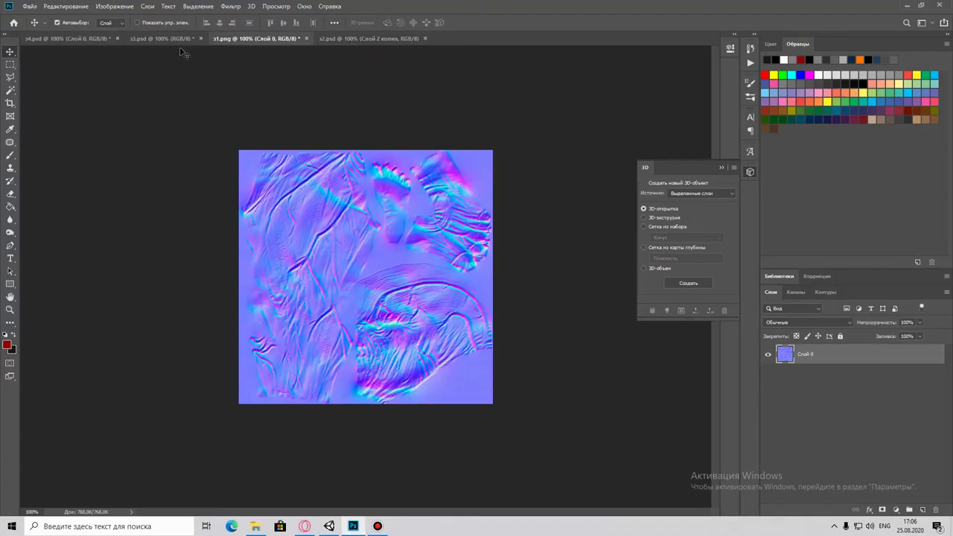
Delete the grey overlay layer, generate a bump map and brighten it with Levels.
key("Delete")
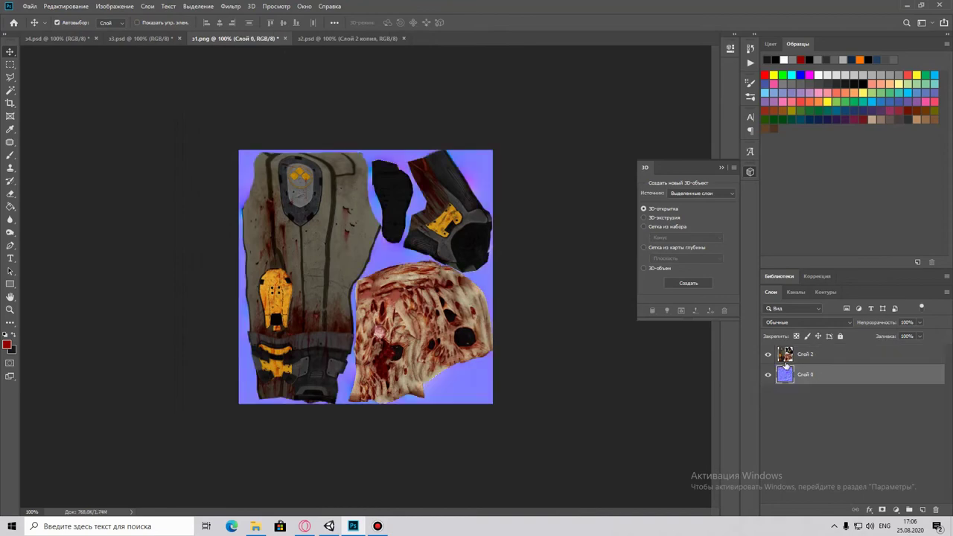
left_click(231, 6)
left_click(406, 116)
key("Return")
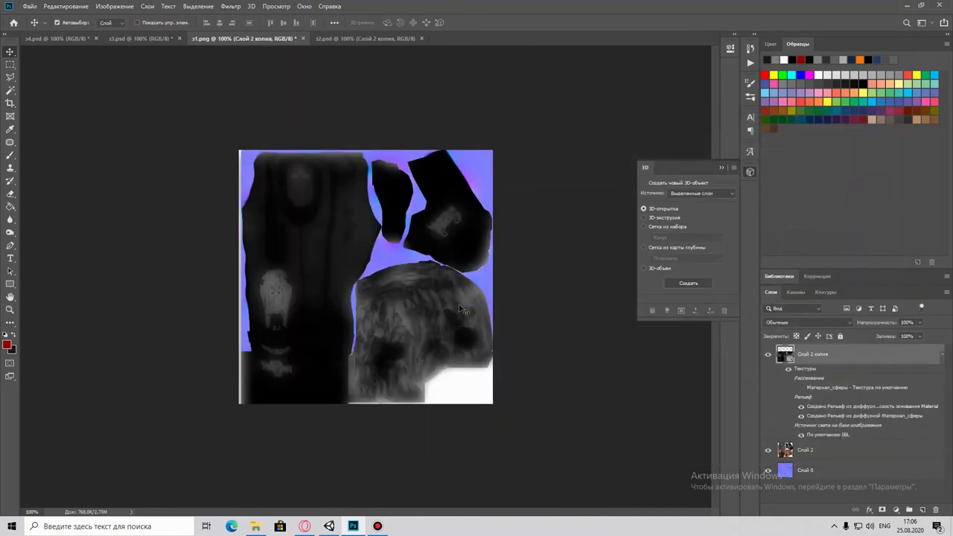
key("ctrl+l")
left_click_drag(739, 244, 685, 245)
key("Return")
Generate a normal map from the bump layer and hide the normal-map copy layer.
left_click(231, 6)
left_click(424, 124)
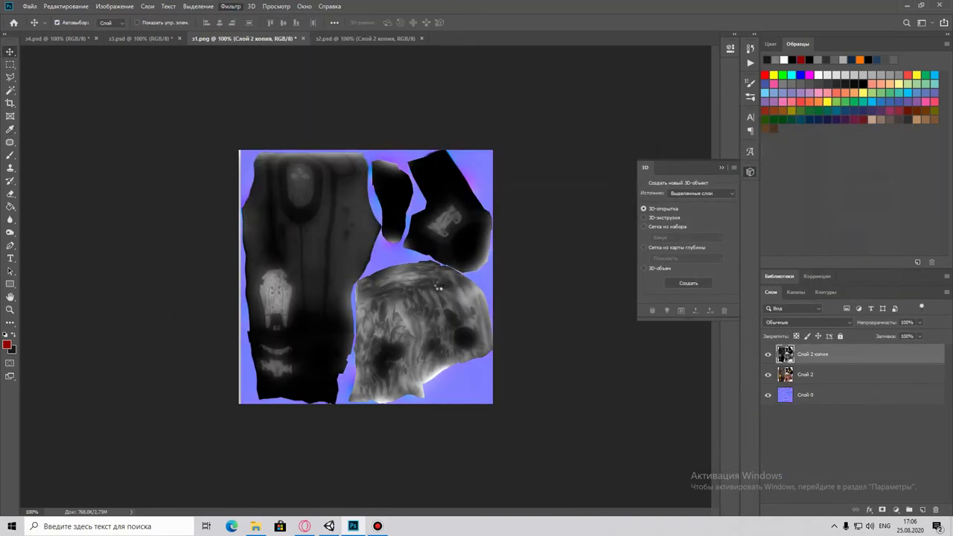
key("Return")
left_click(767, 354)
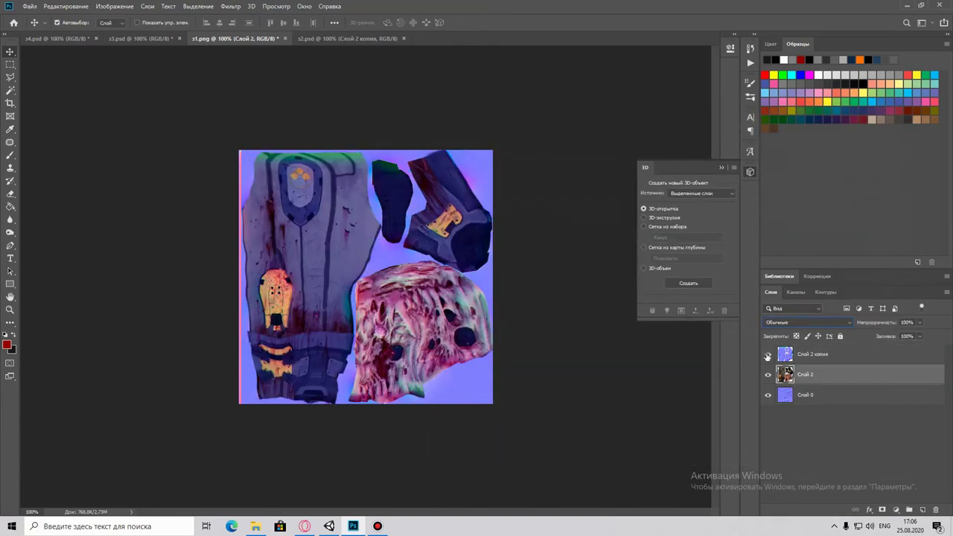
Convert the colour texture layer Слой 2 to black and white and apply Levels.
left_click(114, 6)
left_click(297, 100)
key("Return")
key("ctrl+l")
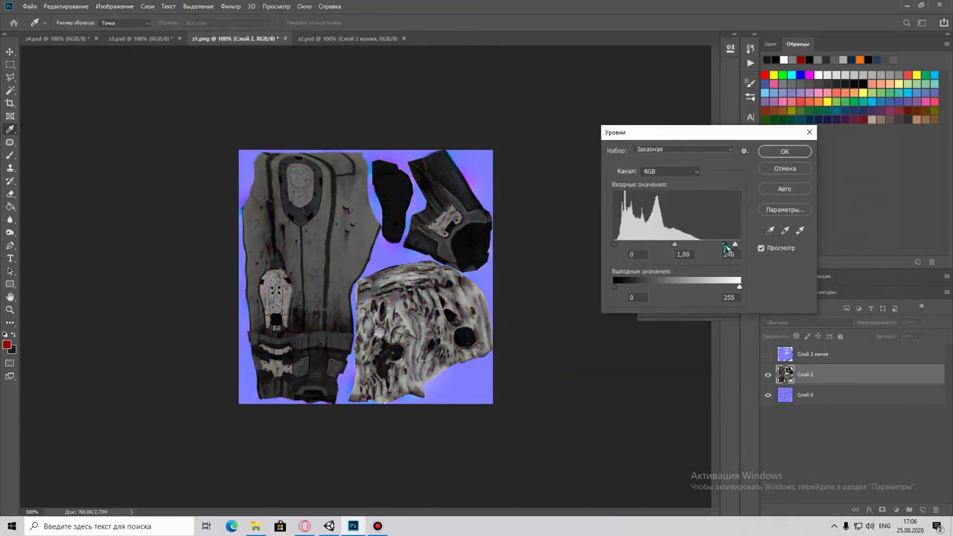
key("Return")
Generate a normal map from the greyscale texture and save s1.png.
left_click(231, 6)
left_click(402, 110)
key("Return")
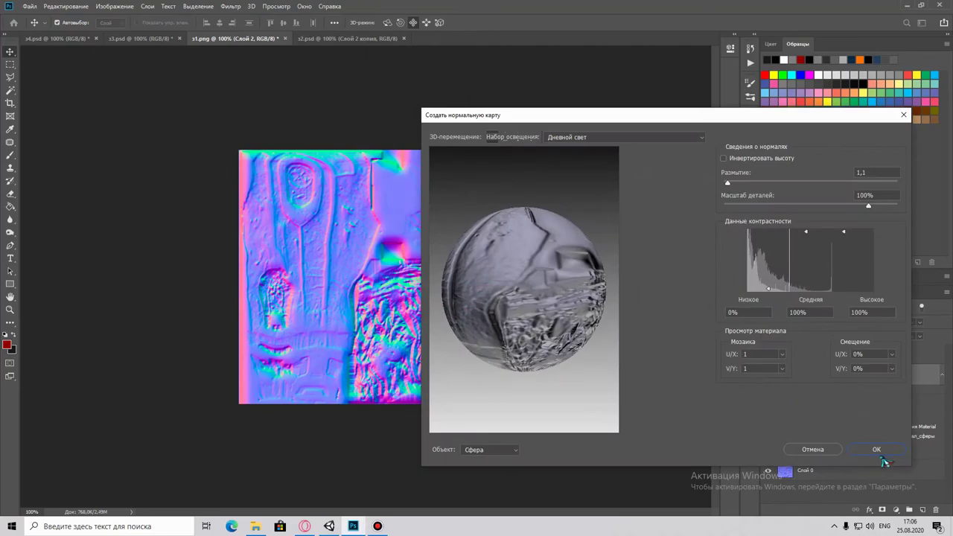
key("Return")
key("ctrl+s")
key("Return")
key("Return")
left_click(329, 526)
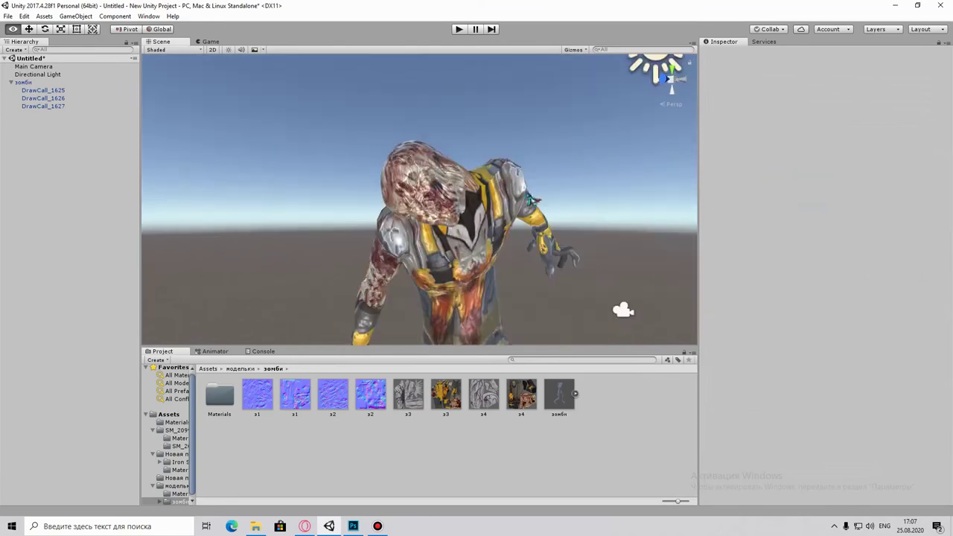
left_click(469, 209)
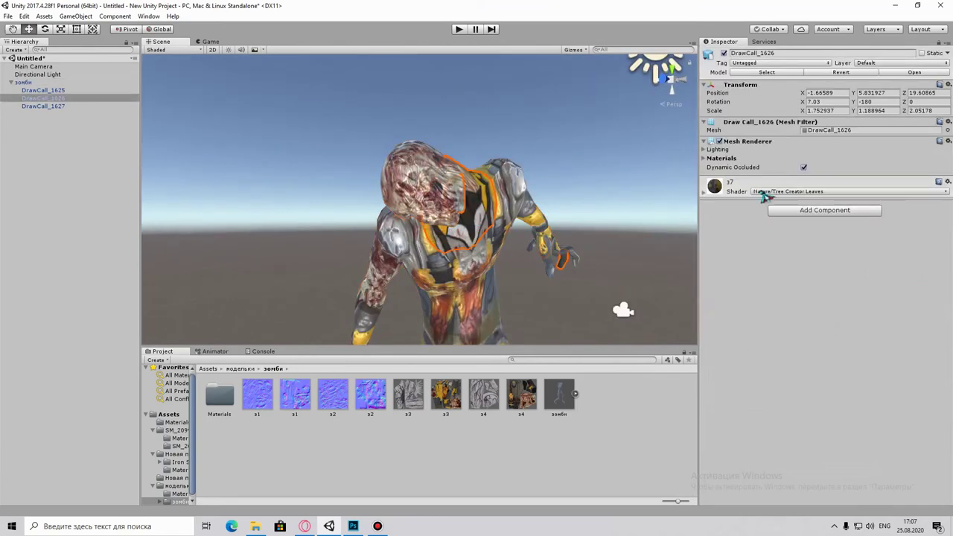
left_click(454, 212)
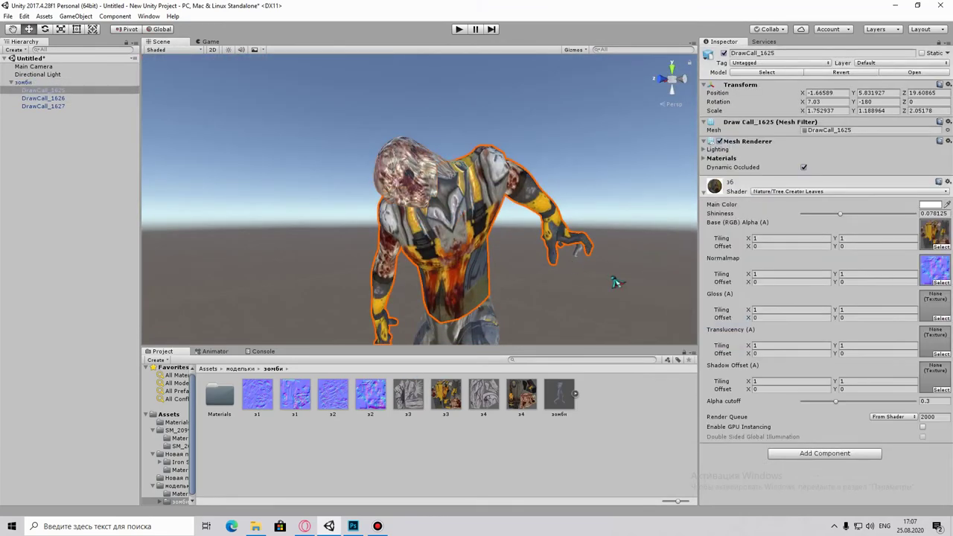
mouse_move(458, 208)
left_mouse_down()
mouse_move(573, 261)
mouse_move(400, 307)
left_mouse_up()
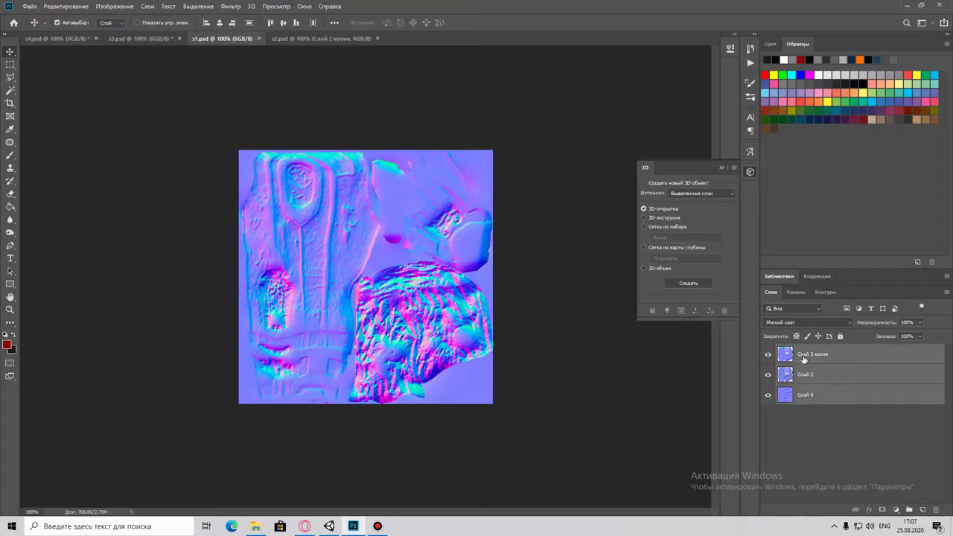
right_click(803, 360)
left_click(670, 357)
left_click(114, 6)
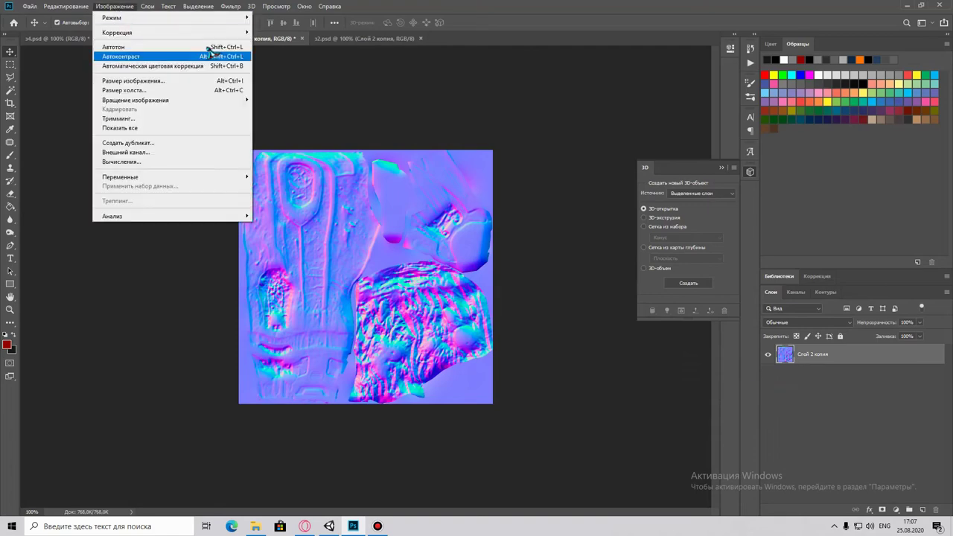
Make s1 and the merged s2 layer black and white at 50% opacity.
left_click(298, 175)
key("Return")
left_click(357, 38)
key("ctrl+shift+e")
left_click(114, 6)
left_click(298, 174)
key("Return")
key("5")
left_click(268, 38)
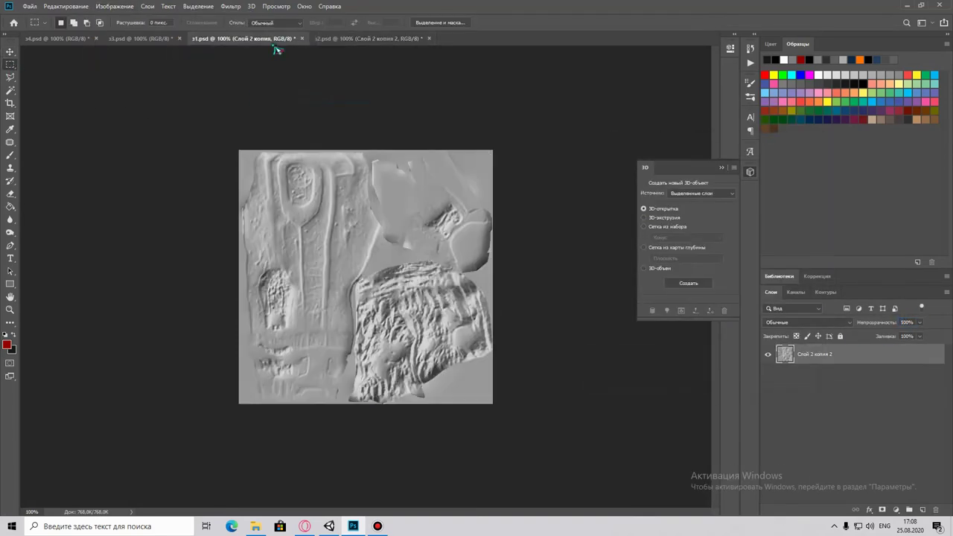
key("5")
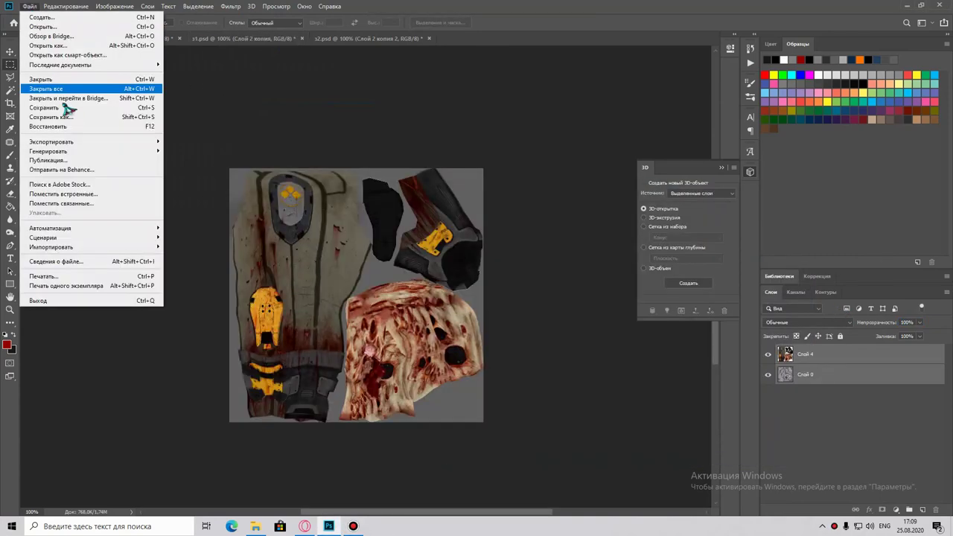
Save the s4, s3 and s1 textures as PNGs in the mod folder.
left_click(45, 91)
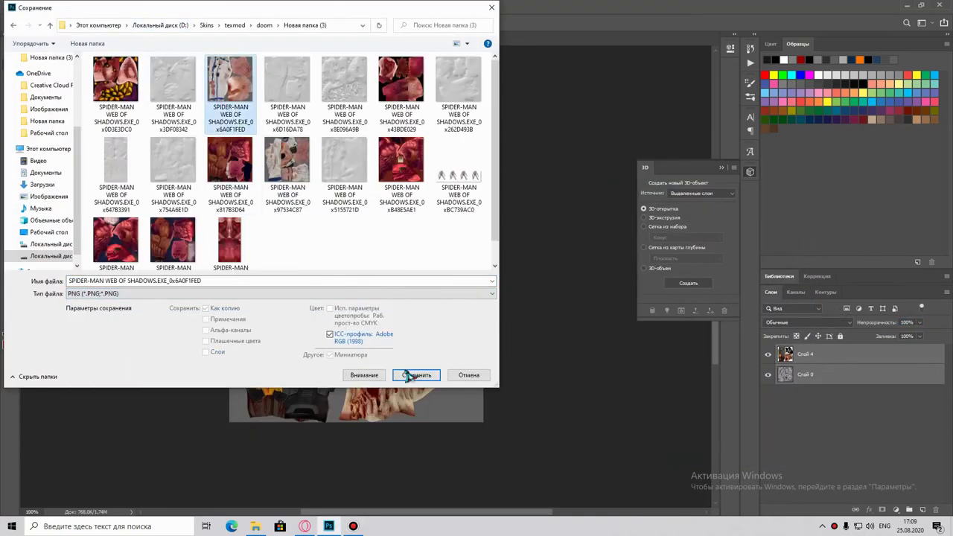
left_click(407, 376)
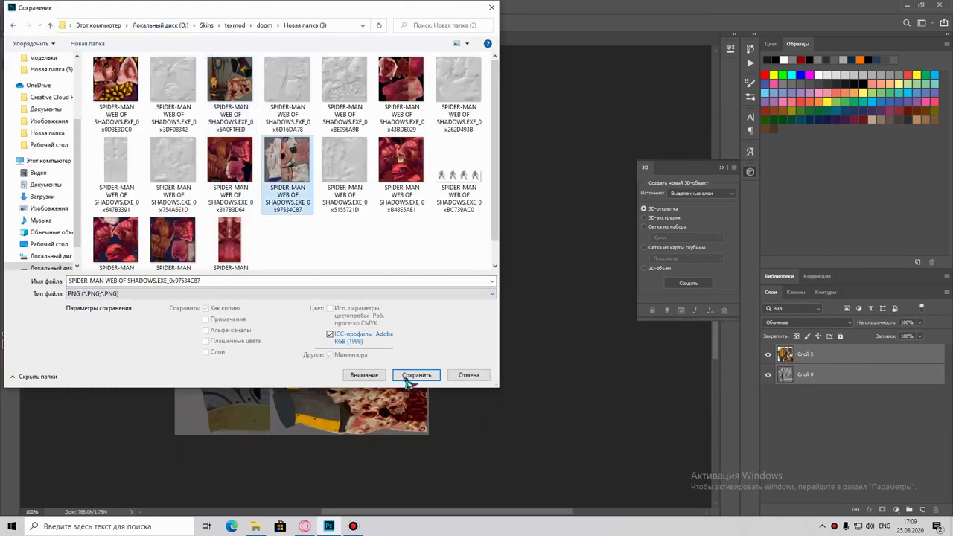
left_click(416, 374)
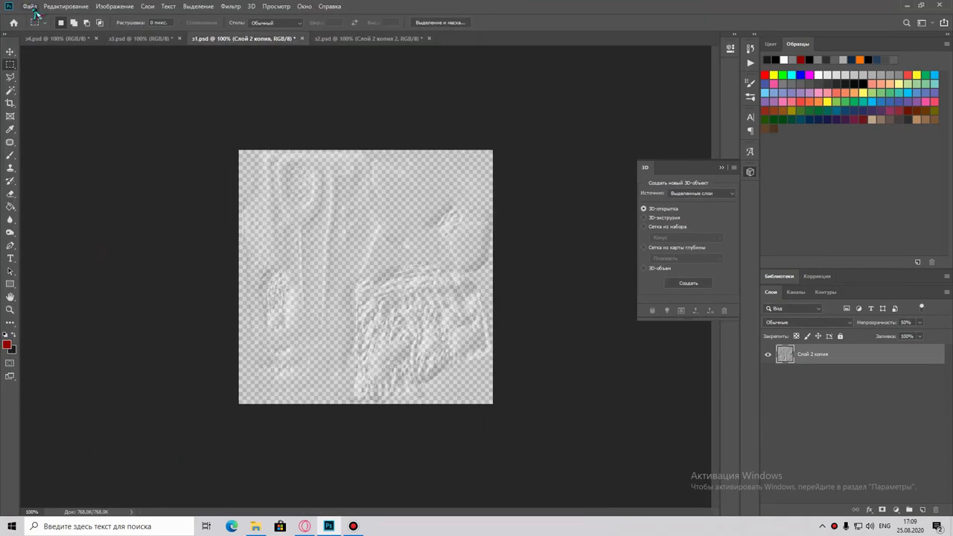
key("shift+ctrl+s")
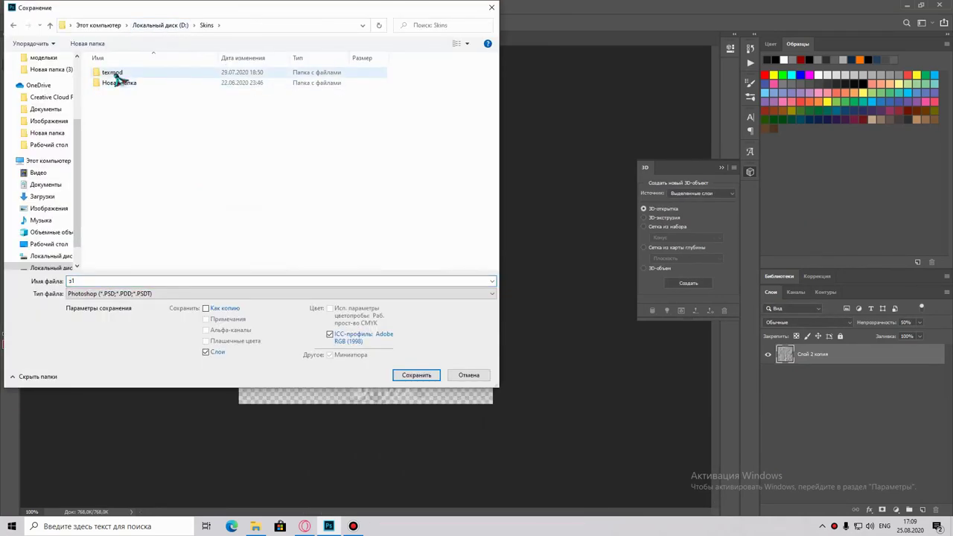
left_click(276, 293)
left_click(213, 308)
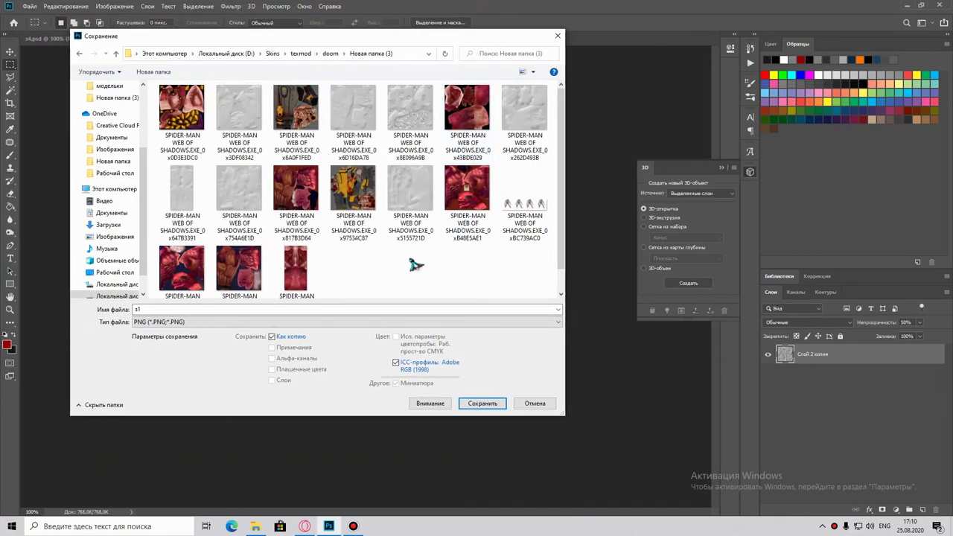
left_click(480, 402)
Start saving s2 into Новая папка (3) and compare against an original game texture PNG.
left_click(30, 6)
left_click(72, 113)
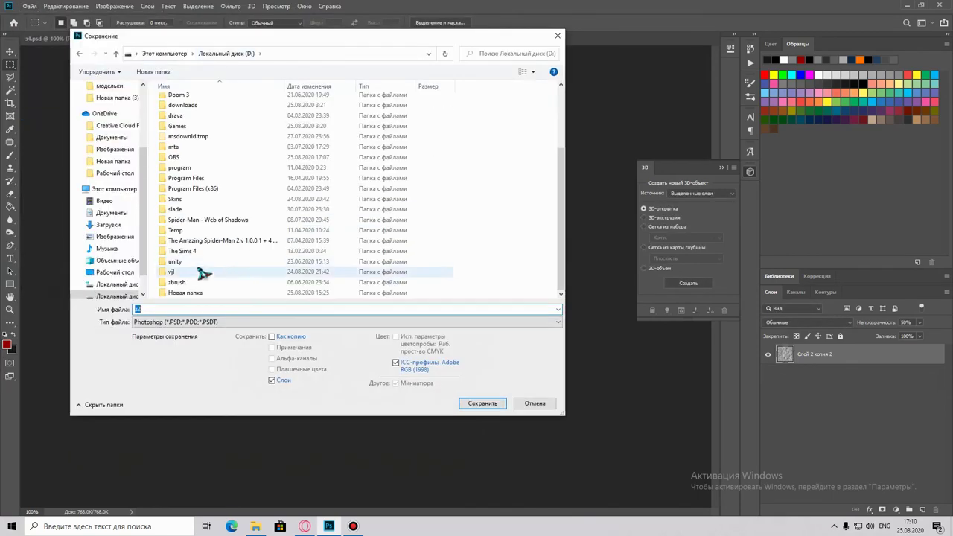
double_click(210, 102)
double_click(210, 103)
left_click(223, 322)
mouse_move(484, 41)
left_mouse_down()
mouse_move(187, 59)
mouse_move(558, 66)
left_mouse_up()
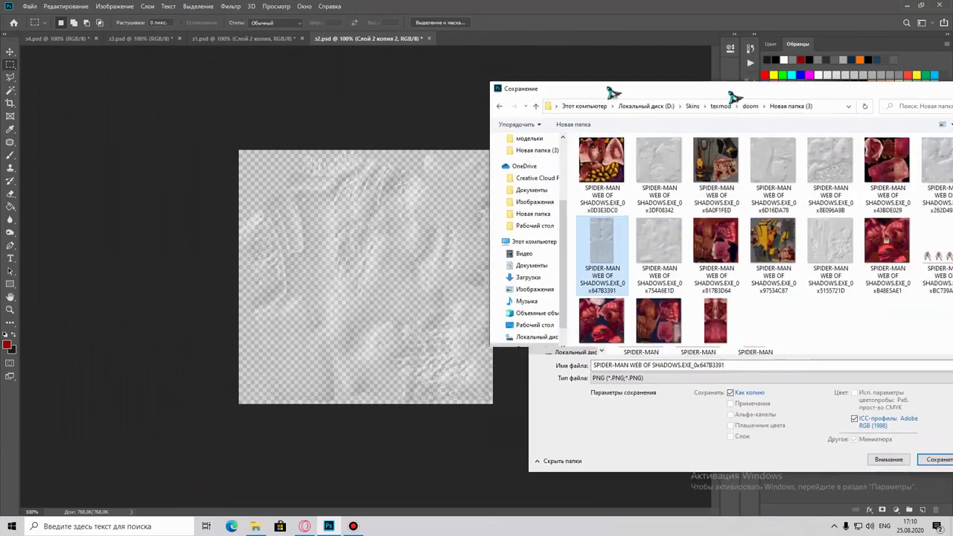
left_click_drag(503, 68, 631, 92)
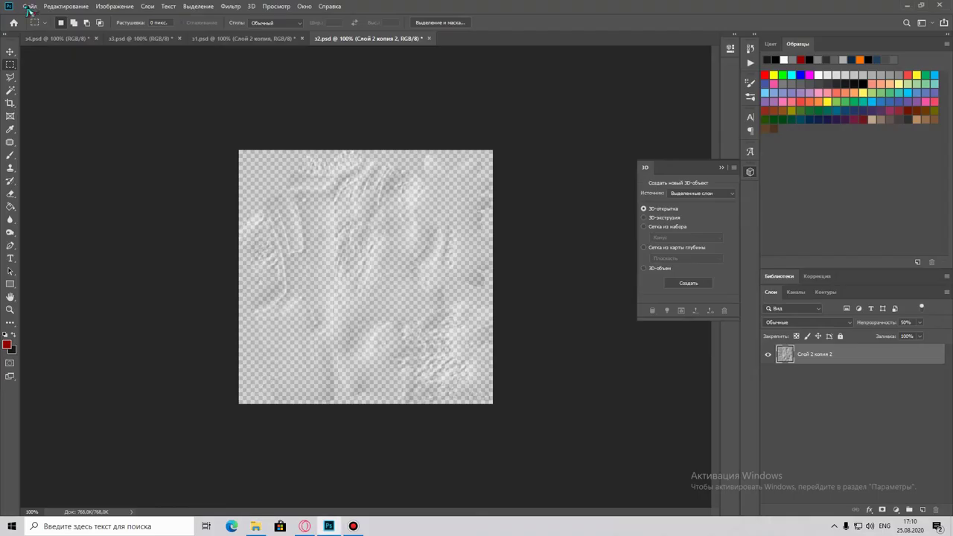
left_click(687, 392)
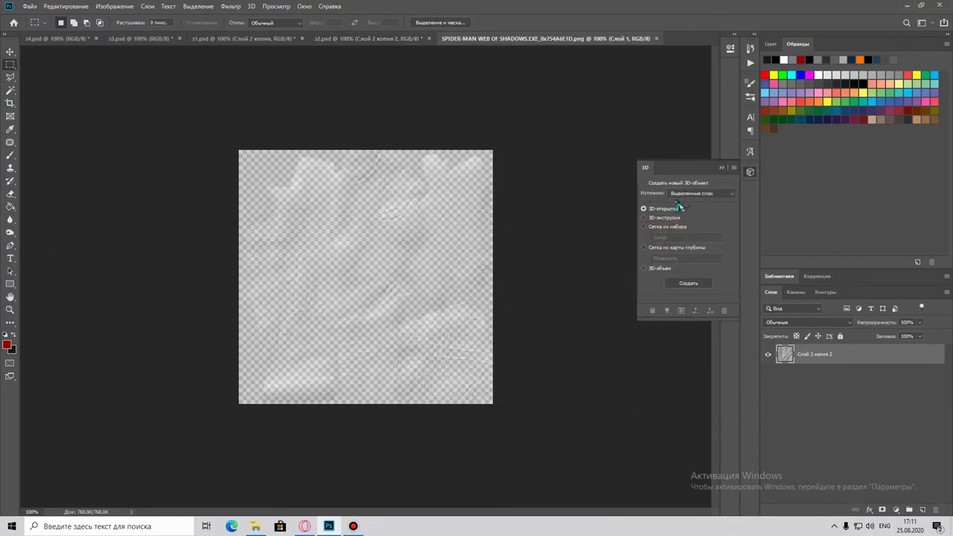
left_click(682, 38)
left_click(30, 6)
Save s2 into Новая папка (3), replacing the existing file.
left_click(52, 137)
double_click(500, 156)
key("Return")
left_click(515, 262)
In TexMod, target Spider-Man Web of Shadows and build the zombie texture package.
left_click(128, 136)
left_click(238, 140)
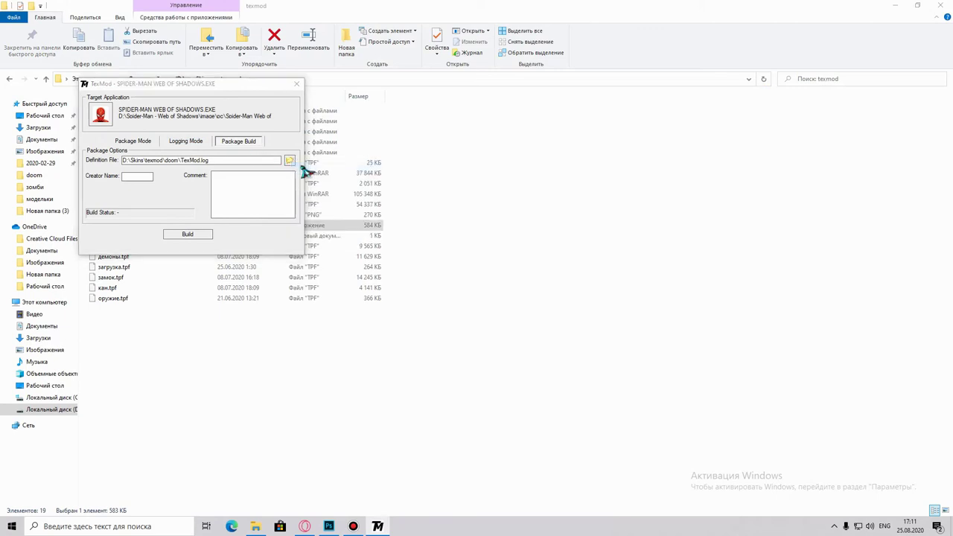
left_click(289, 160)
left_click(340, 302)
left_click(192, 236)
type("zombi")
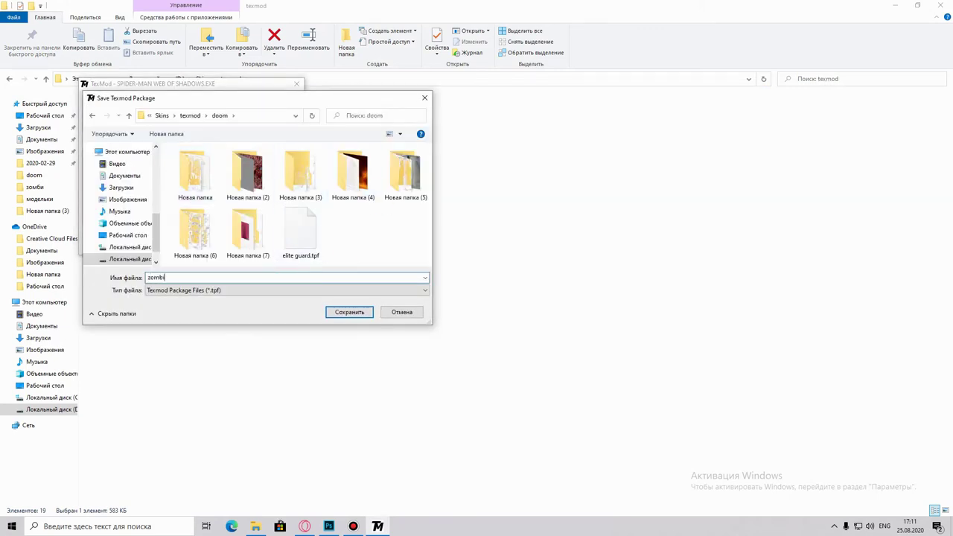
type("e")
Load the zombie package from the doom folder, then close Photoshop documents without saving.
left_click(349, 312)
left_click(133, 141)
left_click(193, 161)
double_click(218, 166)
double_click(291, 263)
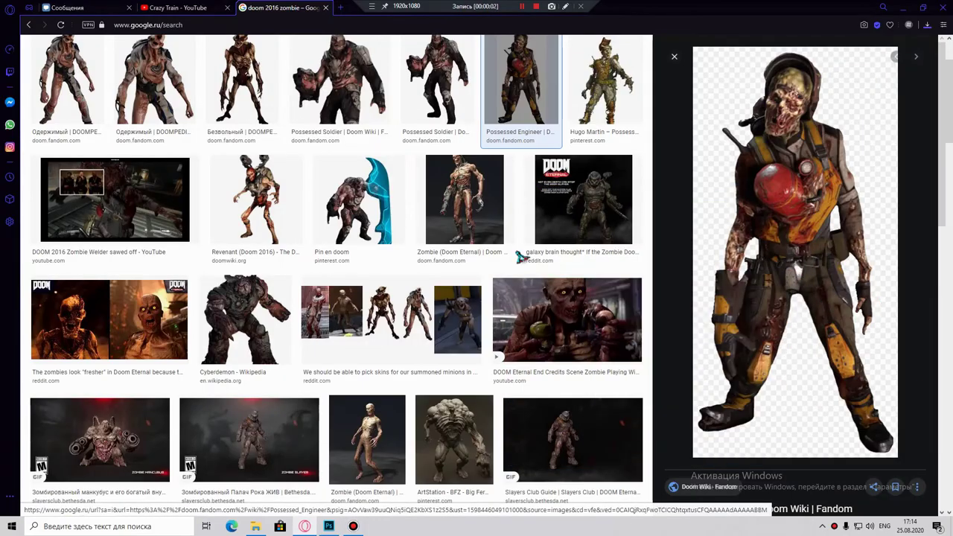
left_click(328, 526)
left_click(313, 41)
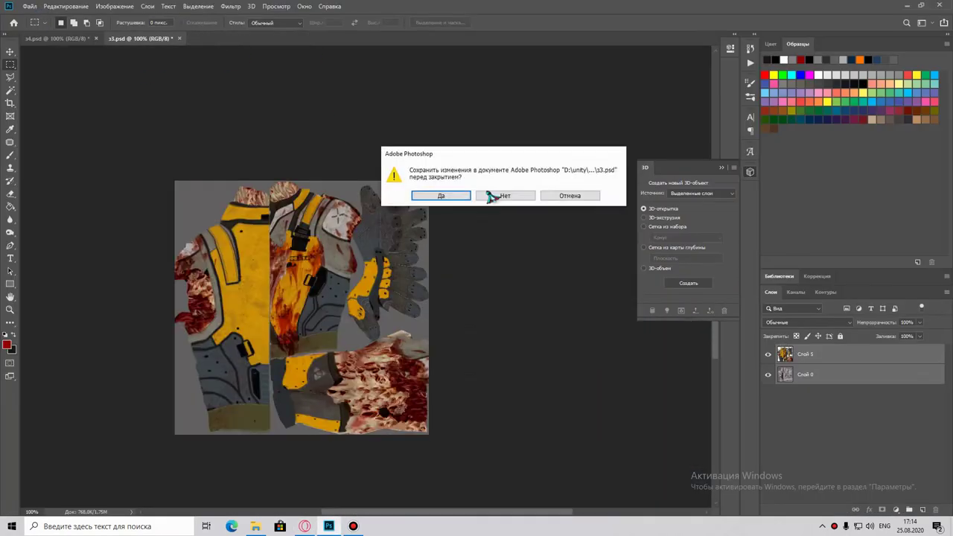
Close the remaining document without saving and open the 0xBC739AC0 zombie icon texture.
left_click(504, 189)
left_click(85, 38)
left_click(30, 6)
left_click(34, 27)
double_click(372, 187)
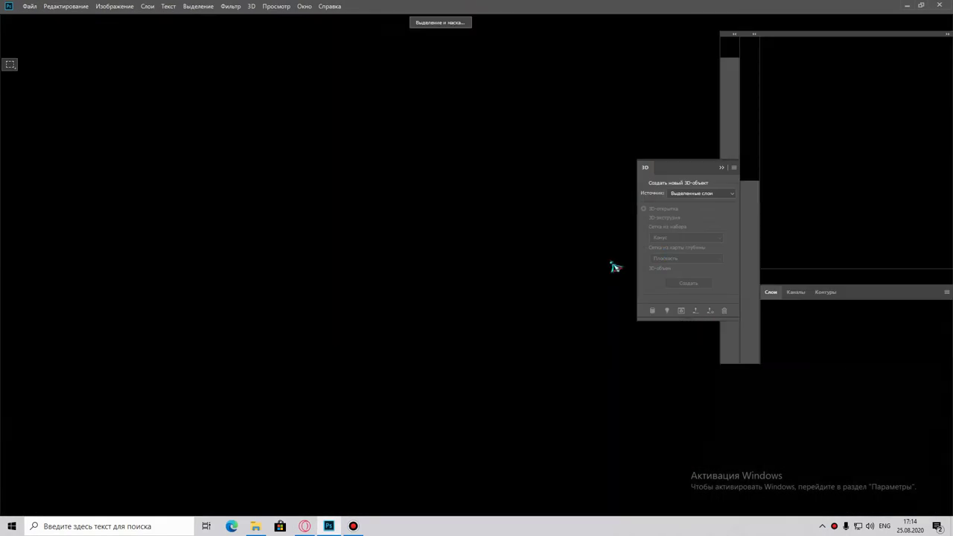
Open POSSESSED_ENGINEER.png from the downloads folder, accepting the missing-profile prompt.
left_click(30, 6)
left_click(34, 27)
double_click(385, 241)
double_click(435, 294)
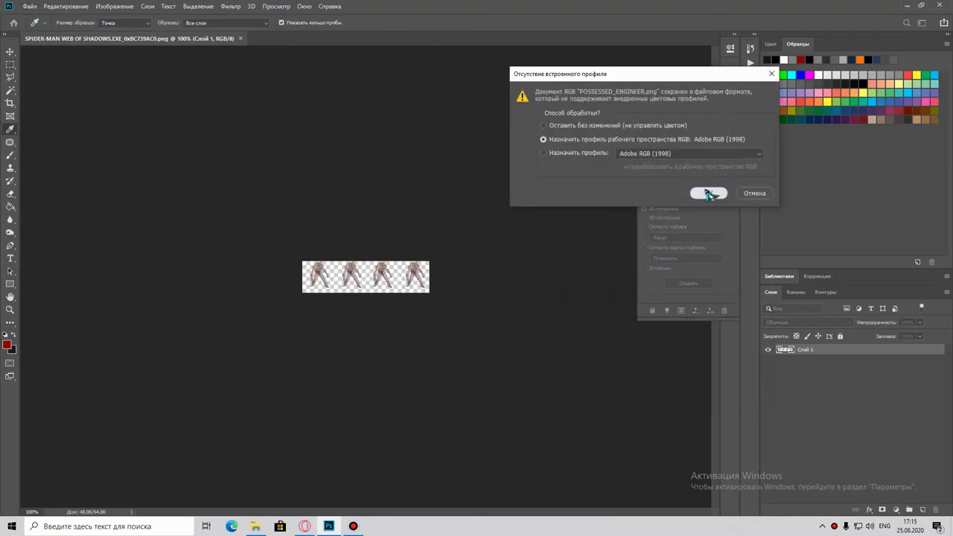
left_click(708, 191)
Paste the engineer into the icon texture and shrink it to fit a figure slot.
left_click(108, 38)
key("ctrl+plus")
key("ctrl+plus")
key("ctrl+plus")
key("ctrl+v")
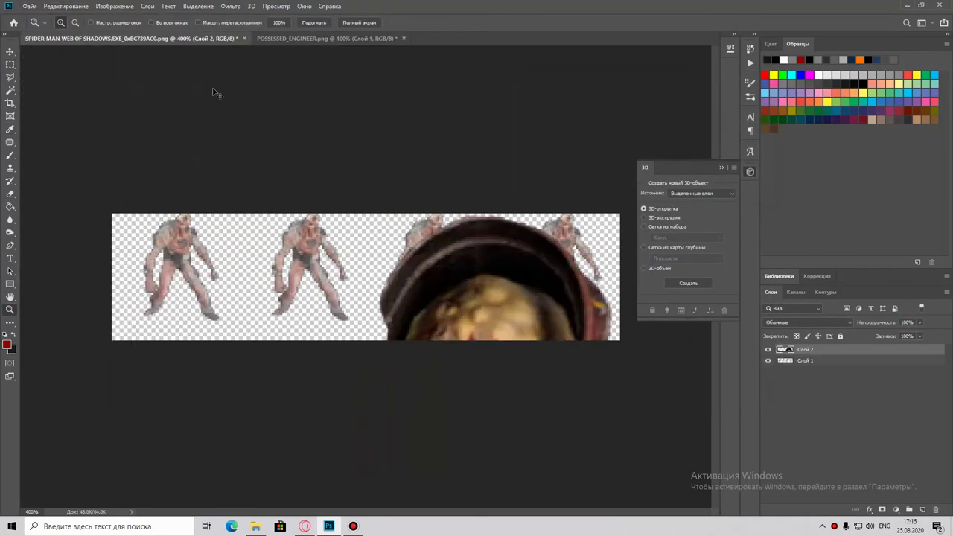
key("ctrl+t")
mouse_move(416, 364)
left_mouse_down()
mouse_move(277, 233)
mouse_move(314, 235)
mouse_move(306, 320)
mouse_move(182, 276)
mouse_move(469, 281)
left_mouse_up()
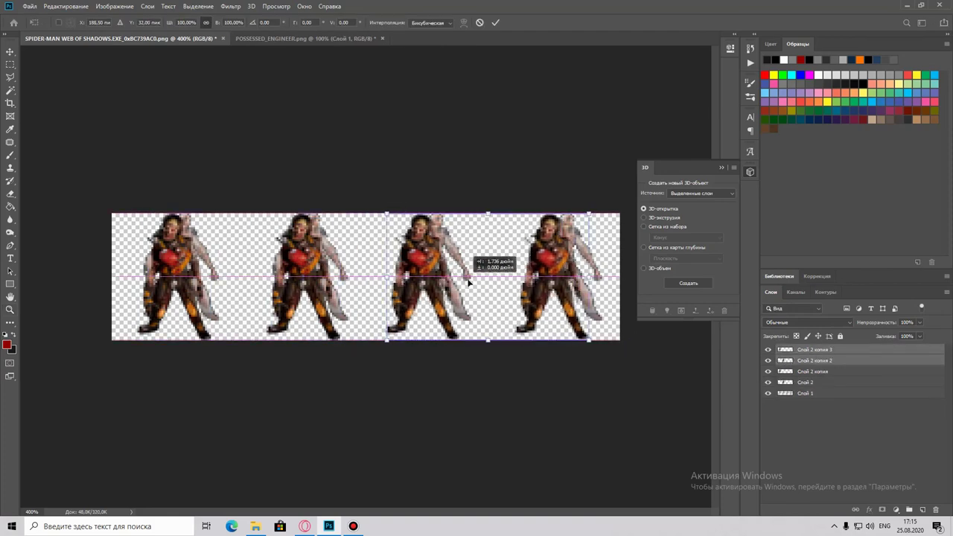
Remove the original figures layer, merge the engineer layers and save the icon texture.
key("ctrl+z")
key("ctrl+shift+e")
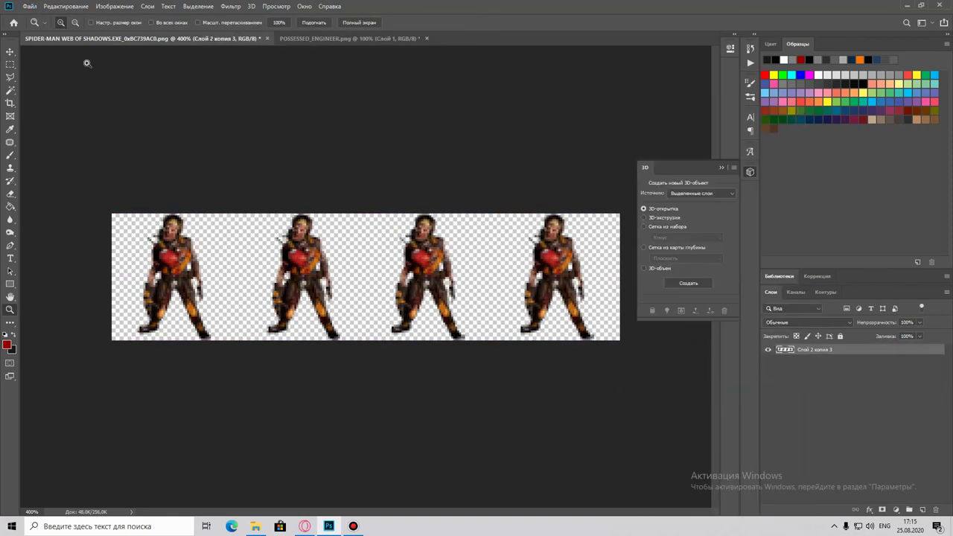
key("ctrl+shift+s")
left_click(685, 512)
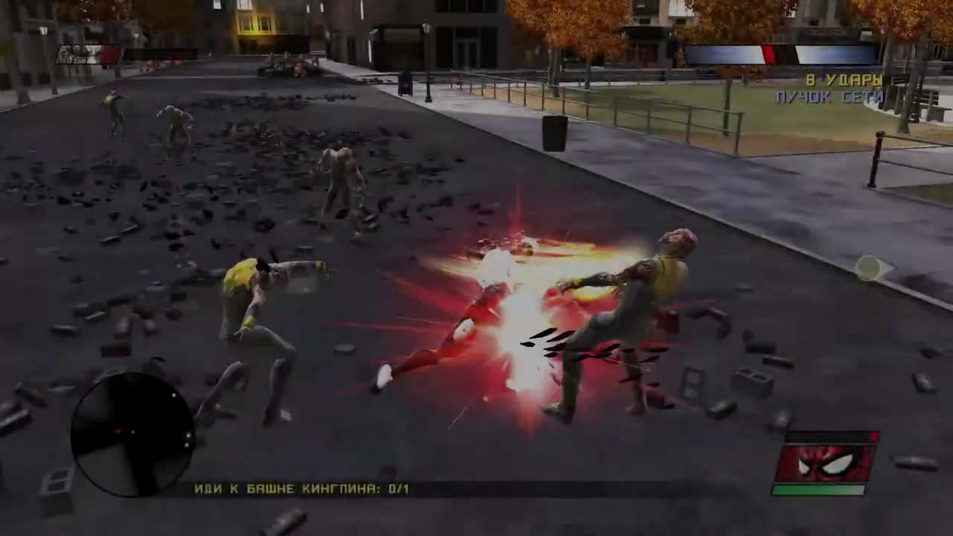